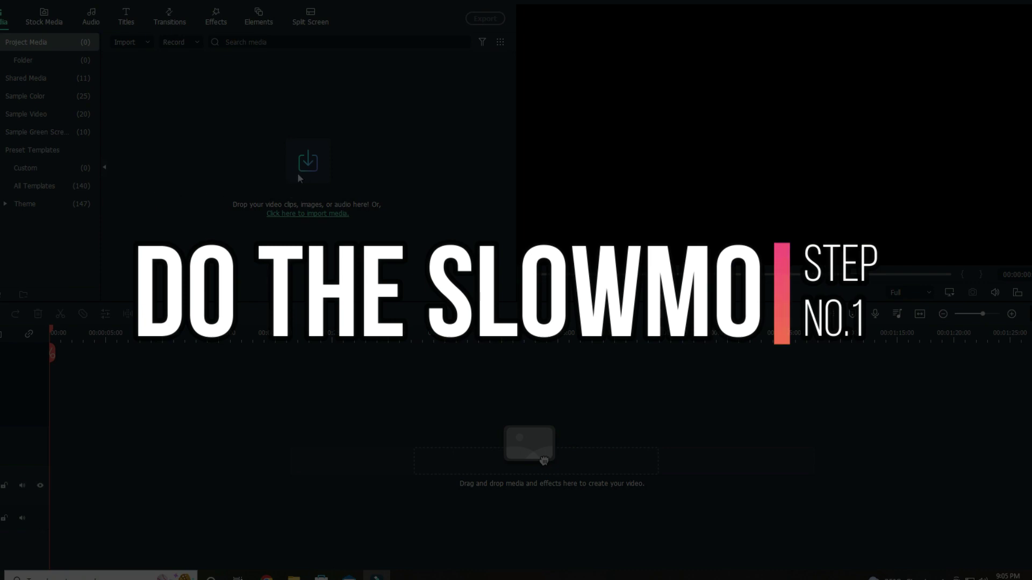
- Import the dancin (krono remix) audio file and the Wanwan video from the Desktop into the project media
{"action": "left_click", "coordinate": [300, 177]}
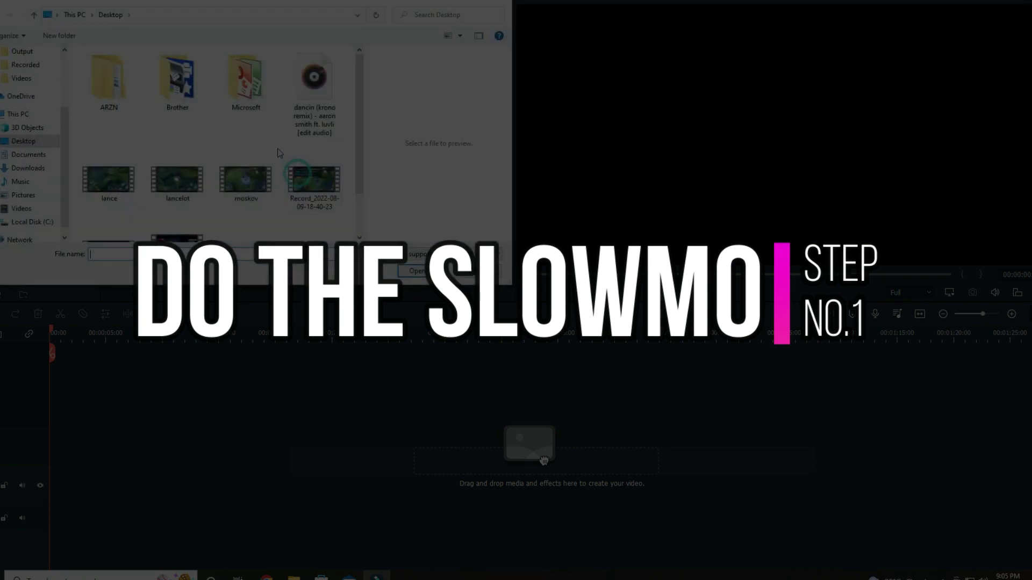
{"action": "scroll", "coordinate": [313, 101], "scroll_direction": "down", "scroll_amount": 2}
{"action": "left_click", "coordinate": [177, 189], "text": "ctrl"}
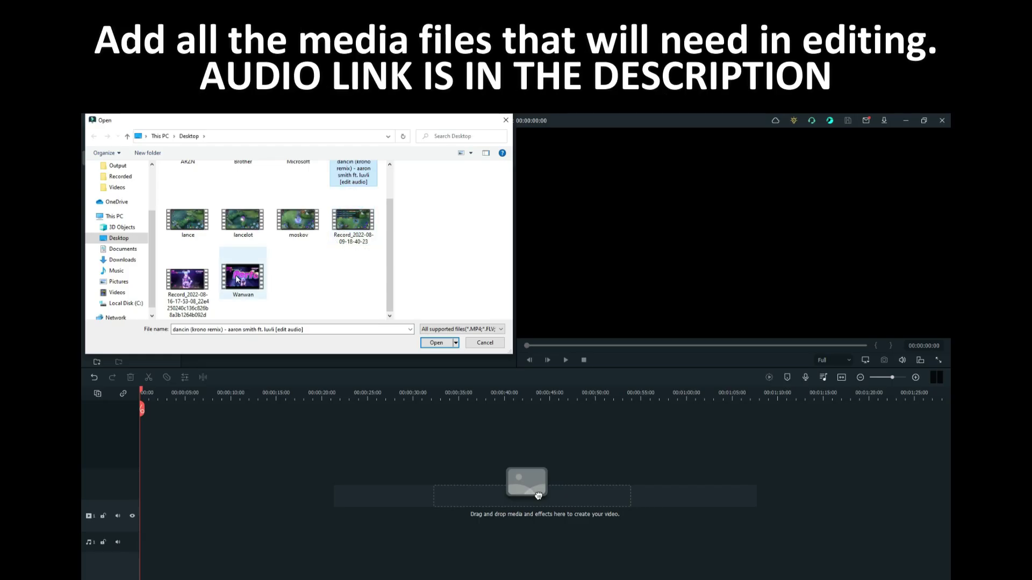
{"action": "left_click", "coordinate": [436, 343]}
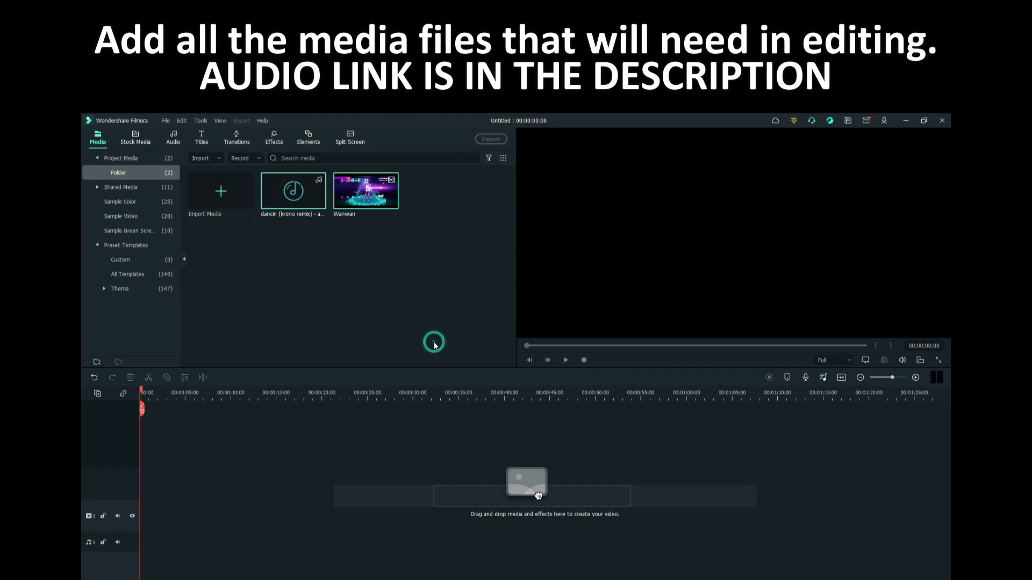
{"action": "left_click", "coordinate": [416, 331]}
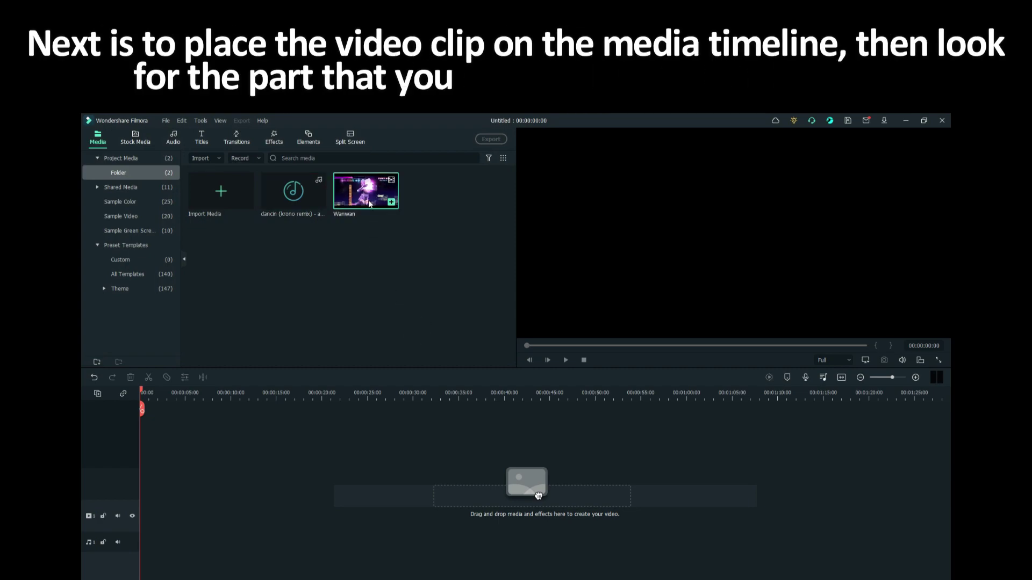
- Place the Wanwan clip at the start of the video track and set the track height to Normal
{"action": "left_click_drag", "start_coordinate": [368, 199], "coordinate": [316, 320]}
{"action": "left_click_drag", "start_coordinate": [538, 496], "coordinate": [141, 509]}
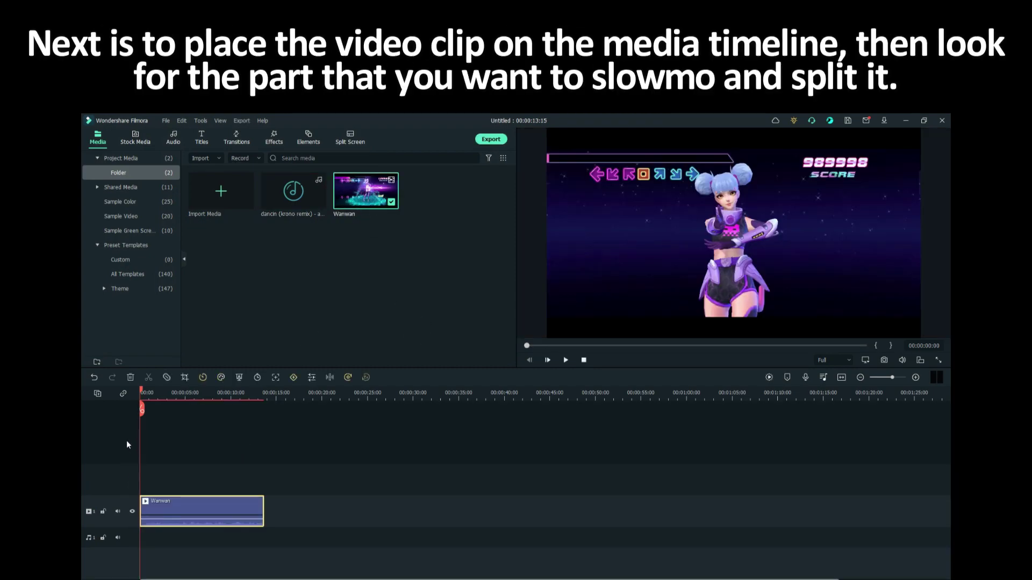
{"action": "left_click", "coordinate": [97, 395]}
{"action": "mouse_move", "coordinate": [188, 469]}
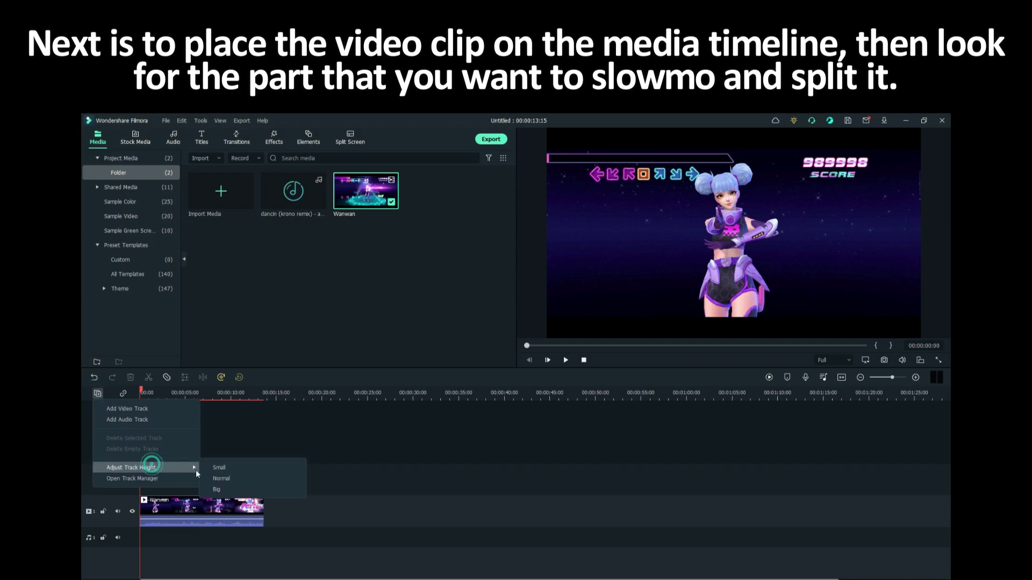
{"action": "left_click", "coordinate": [235, 478]}
{"action": "left_click", "coordinate": [842, 377]}
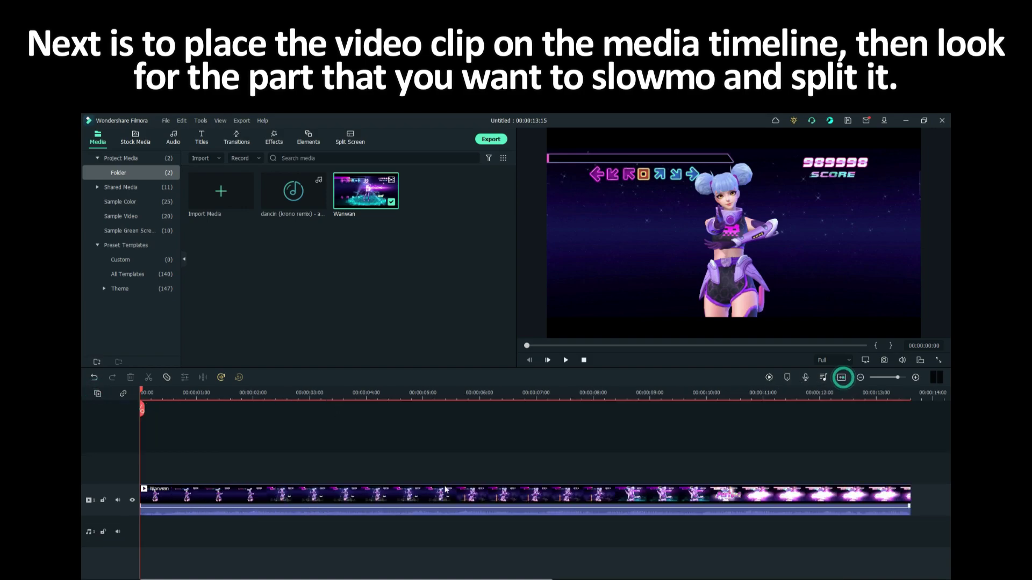
- Find the start of the slow-motion part and split the Wanwan clip there at 00:00:07:22
{"action": "key", "text": "space"}
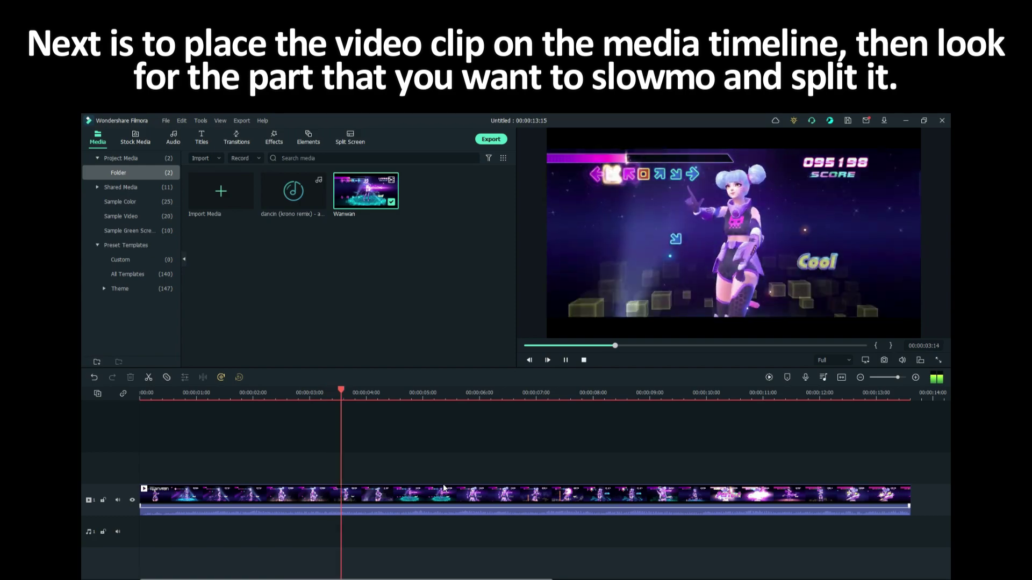
{"action": "key", "text": "space"}
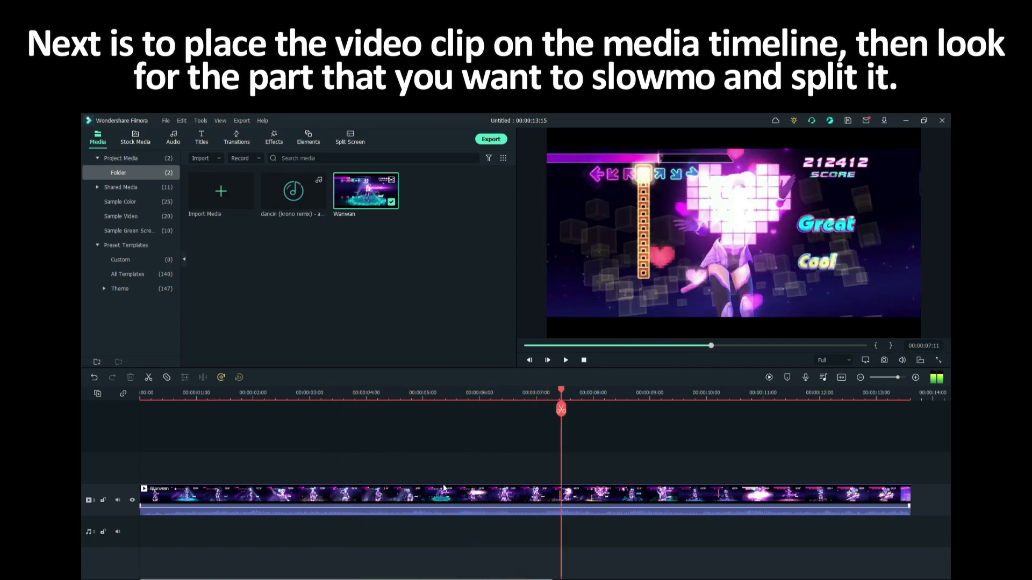
{"action": "key", "text": "Right"}
{"action": "key", "text": "Right"}
{"action": "key", "text": "Right"}
{"action": "key", "text": "Right"}
{"action": "key", "text": "Right"}
{"action": "key", "text": "Right"}
{"action": "key", "text": "Right"}
{"action": "key", "text": "Right"}
{"action": "key", "text": "Right"}
{"action": "key", "text": "Right"}
{"action": "key", "text": "Right"}
{"action": "key", "text": "Right"}
{"action": "key", "text": "Right"}
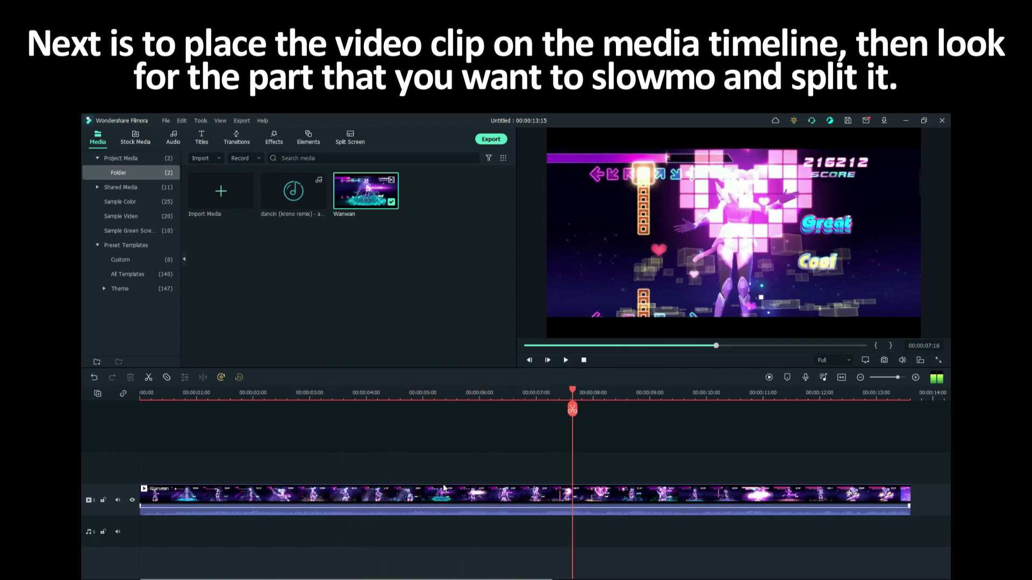
{"action": "key", "text": "Right"}
{"action": "key", "text": "Right"}
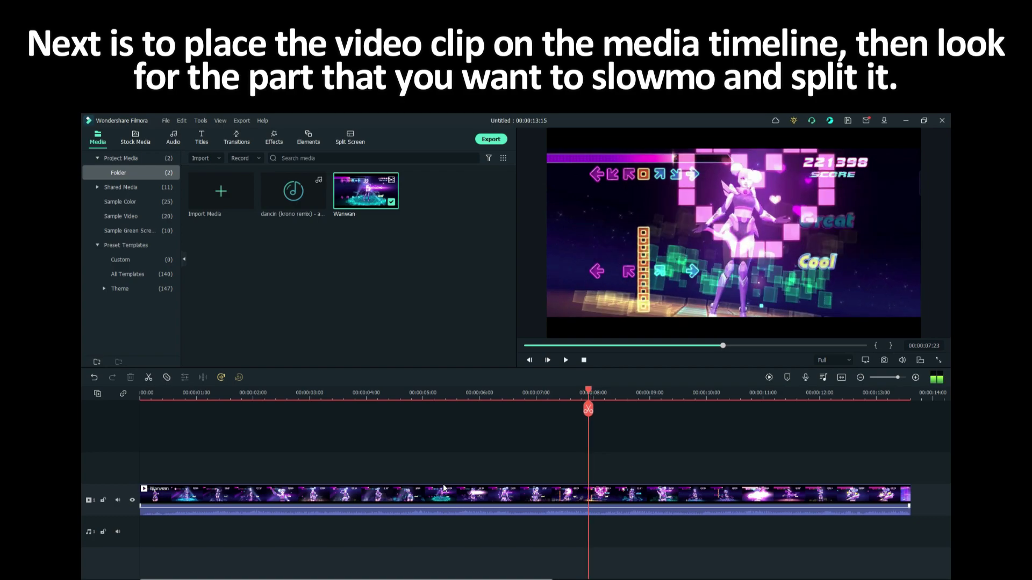
{"action": "key", "text": "Left"}
{"action": "left_click", "coordinate": [535, 502]}
{"action": "left_click", "coordinate": [148, 376]}
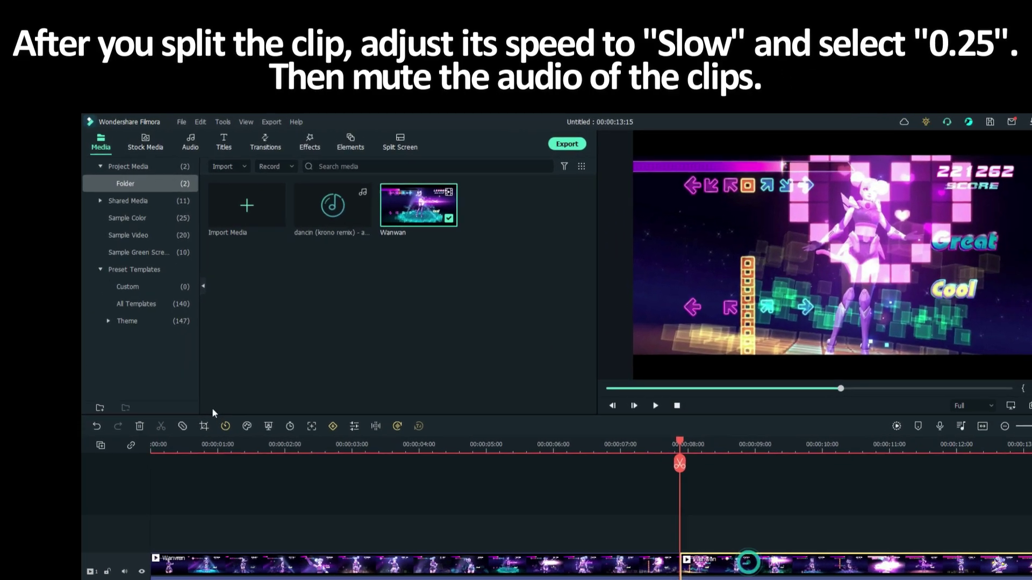
- Slow the second part of the split clip to 0.25x speed and preview it
{"action": "left_click", "coordinate": [224, 425]}
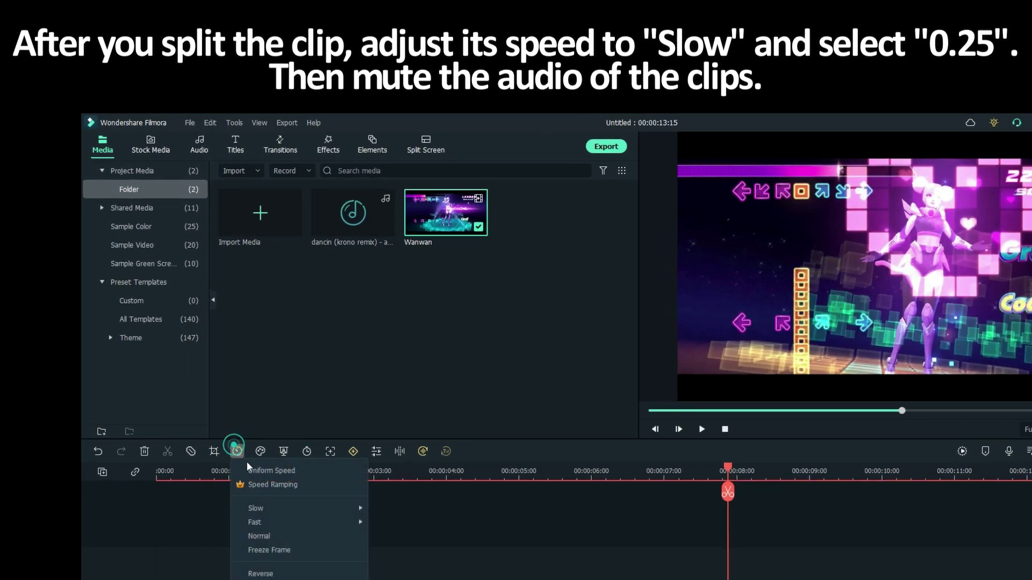
{"action": "mouse_move", "coordinate": [272, 514]}
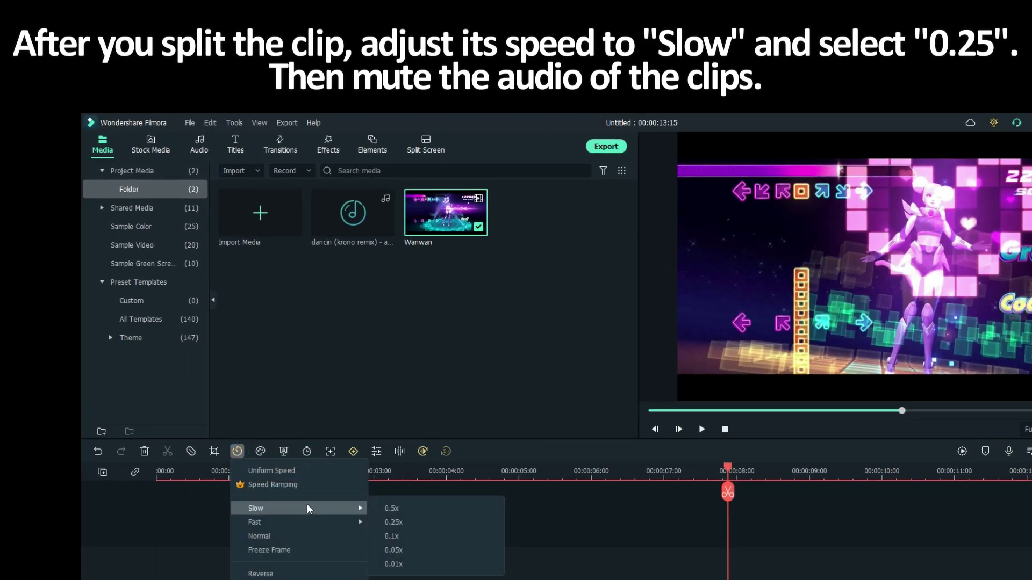
{"action": "left_click", "coordinate": [413, 518]}
{"action": "key", "text": "space"}
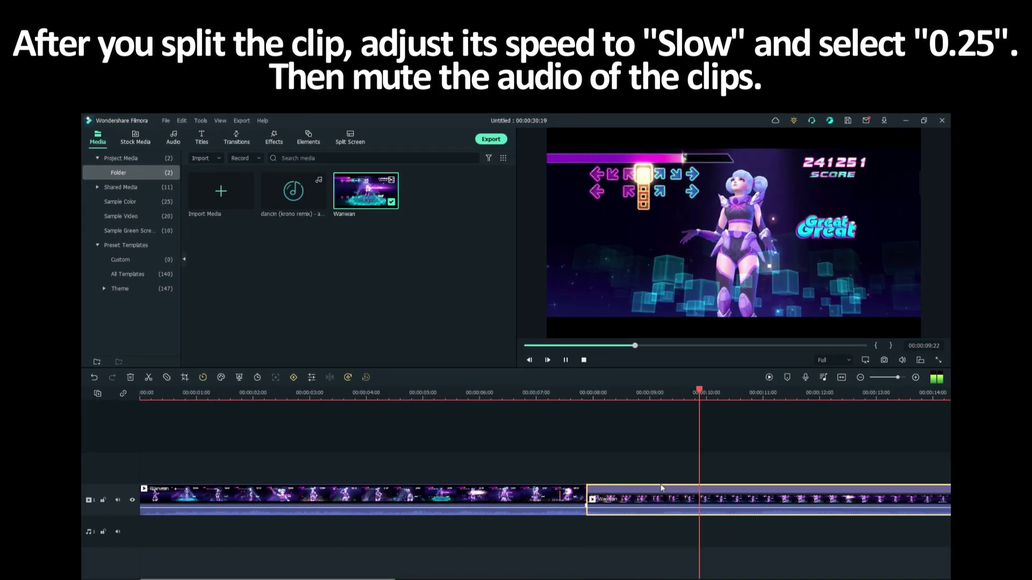
{"action": "key", "text": "space"}
- Mute the audio of both Wanwan clips on the timeline and play them to check
{"action": "left_click_drag", "start_coordinate": [648, 515], "coordinate": [648, 532]}
{"action": "left_click_drag", "start_coordinate": [538, 507], "coordinate": [538, 531]}
{"action": "key", "text": "space"}
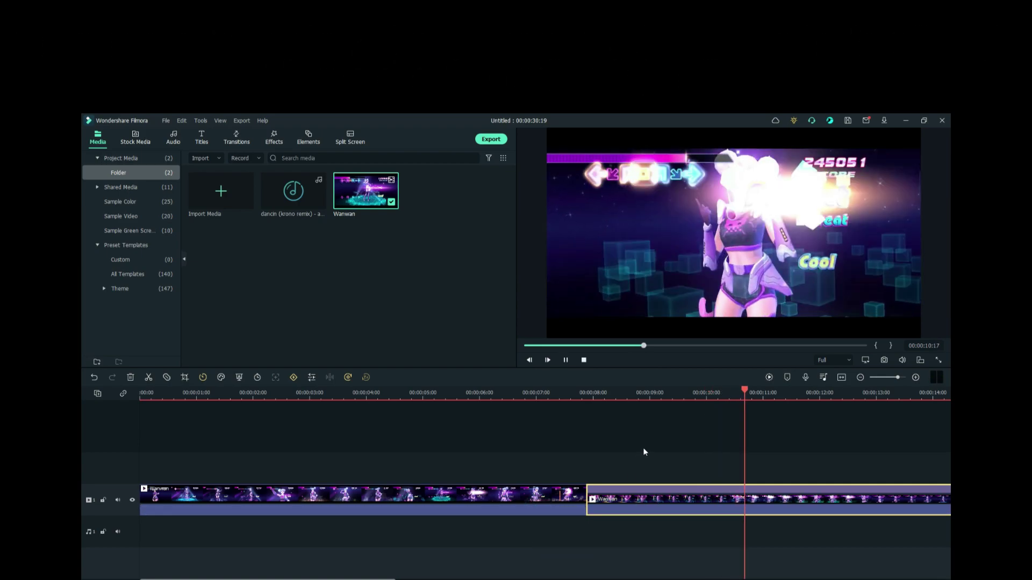
{"action": "left_click", "coordinate": [648, 453]}
{"action": "left_click", "coordinate": [672, 491]}
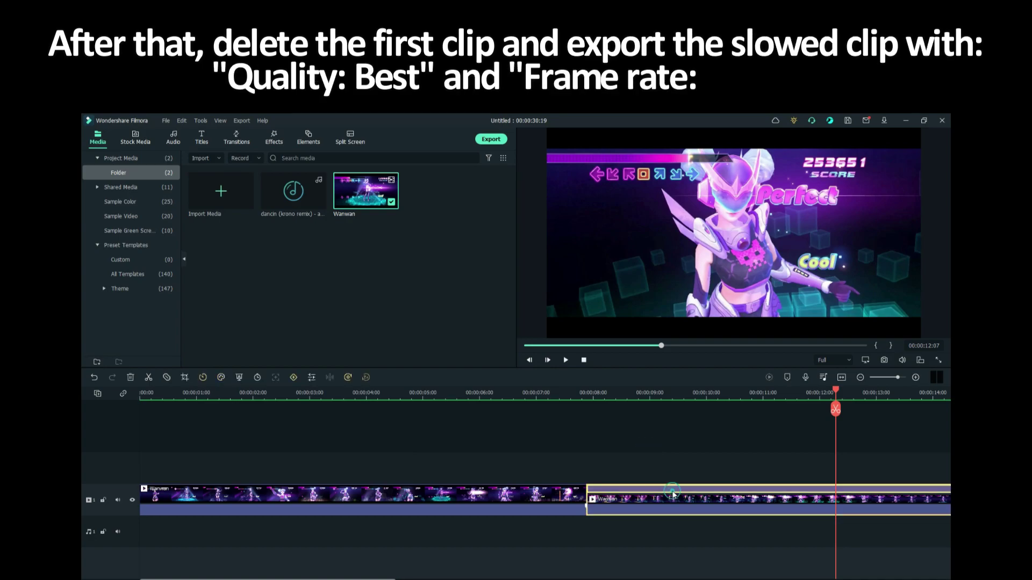
- Delete the first, normal-speed clip so only the slowed clip is left on the timeline
{"action": "left_click_drag", "start_coordinate": [221, 578], "coordinate": [380, 579]}
{"action": "left_click_drag", "start_coordinate": [656, 390], "coordinate": [604, 393]}
{"action": "left_click", "coordinate": [516, 434]}
{"action": "left_click", "coordinate": [172, 494]}
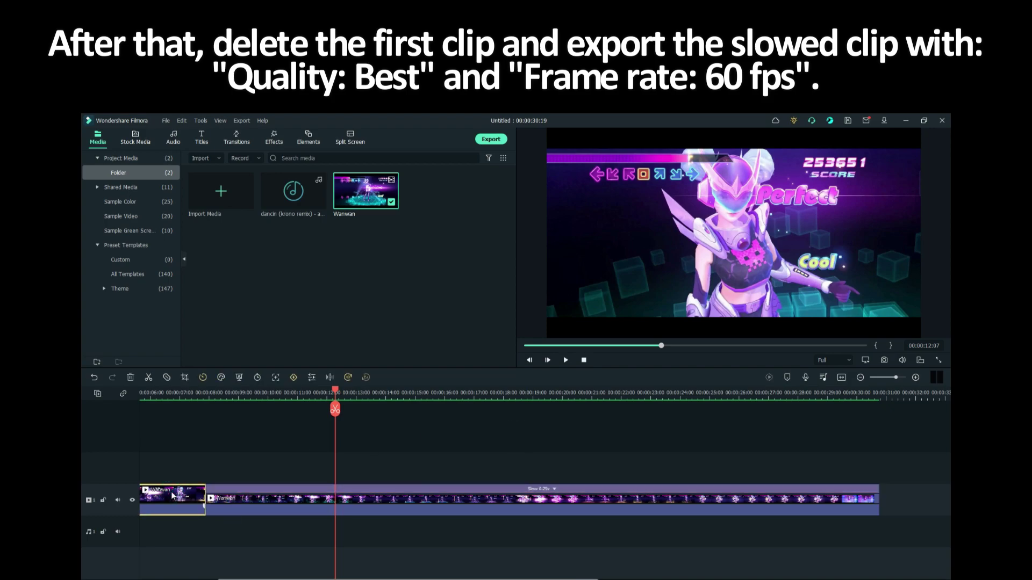
{"action": "key", "text": "Delete"}
{"action": "left_click", "coordinate": [842, 378]}
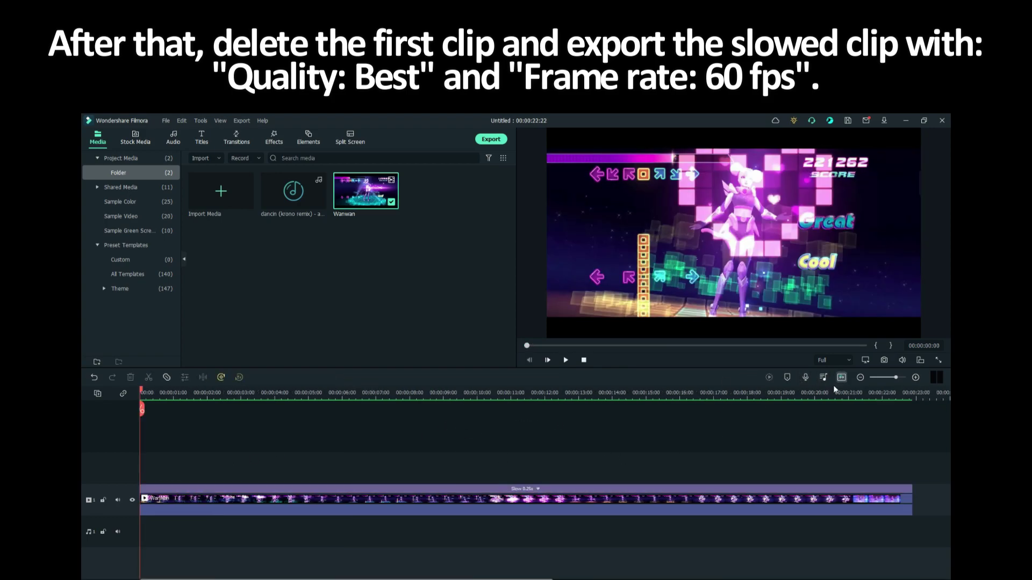
- Export the slowed clip to the Desktop as an MP4 named Slowed with Best quality and 60 fps
{"action": "left_click", "coordinate": [497, 139]}
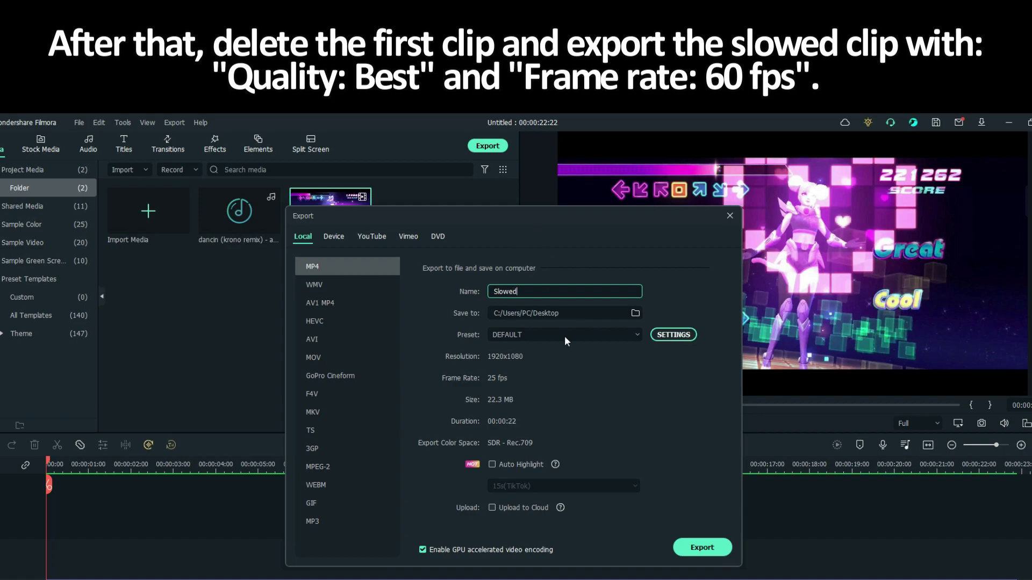
{"action": "left_click", "coordinate": [661, 340]}
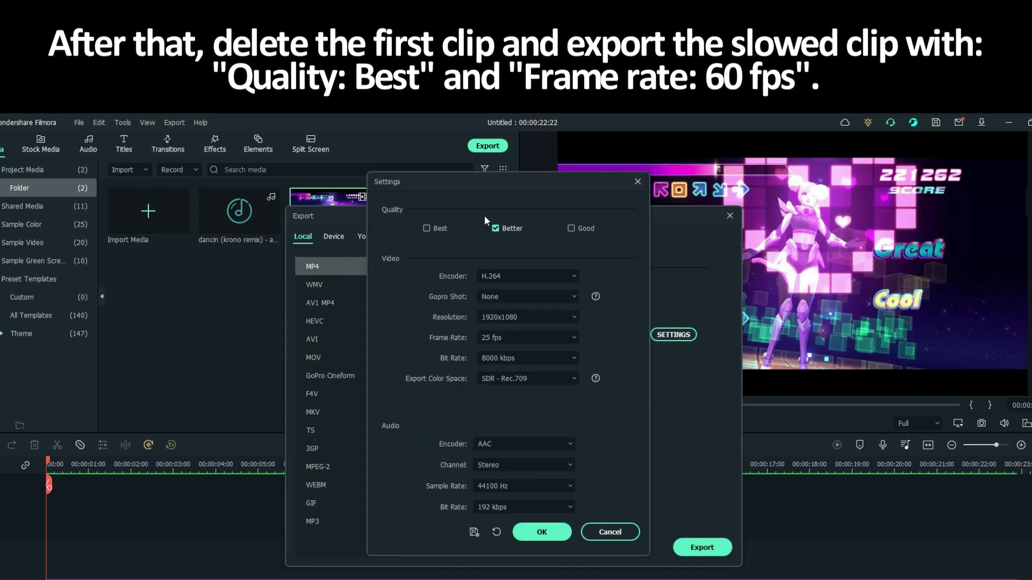
{"action": "left_click", "coordinate": [429, 228]}
{"action": "left_click", "coordinate": [528, 336]}
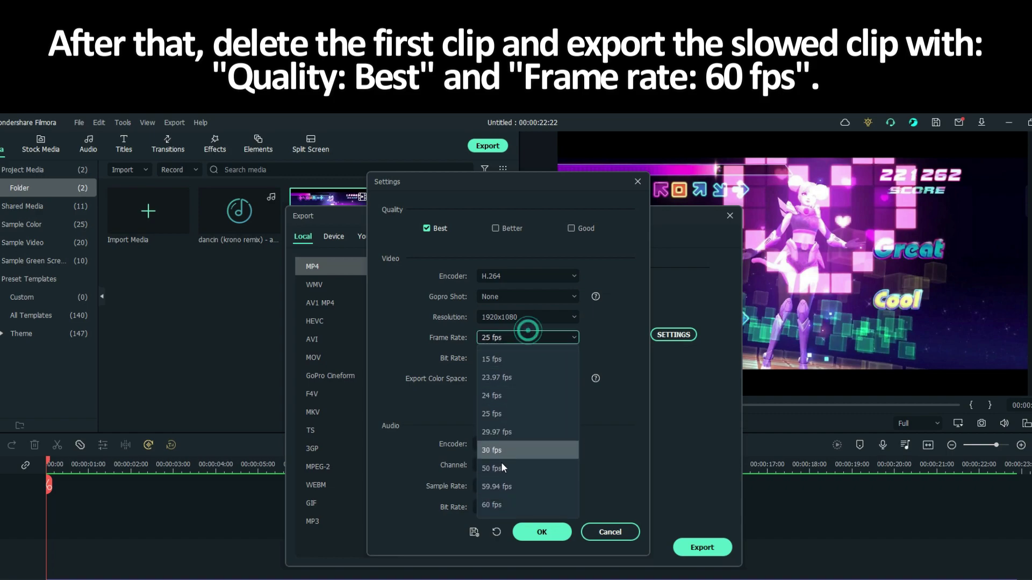
{"action": "left_click", "coordinate": [492, 504]}
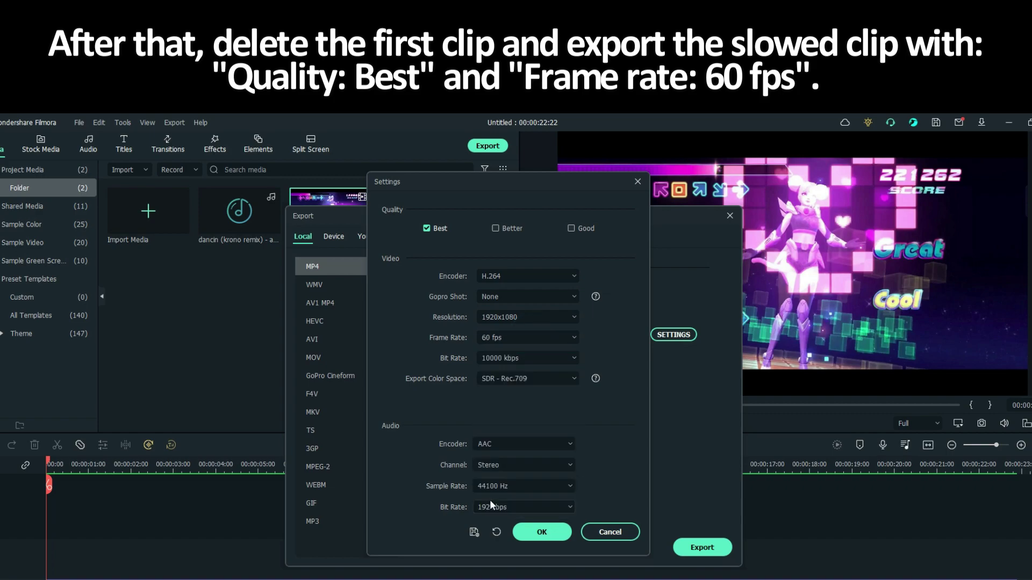
{"action": "left_click", "coordinate": [539, 531]}
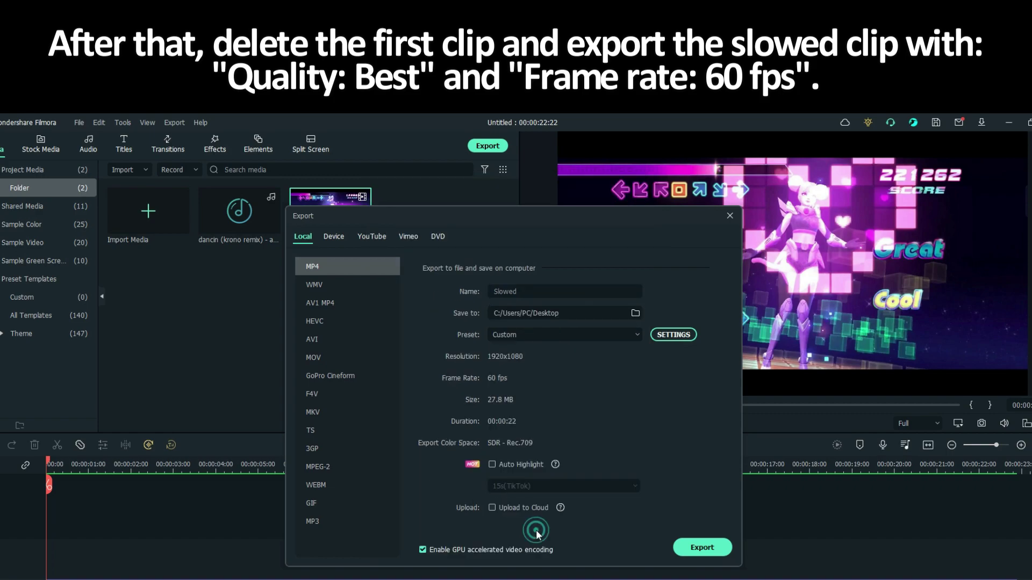
{"action": "left_click", "coordinate": [702, 548]}
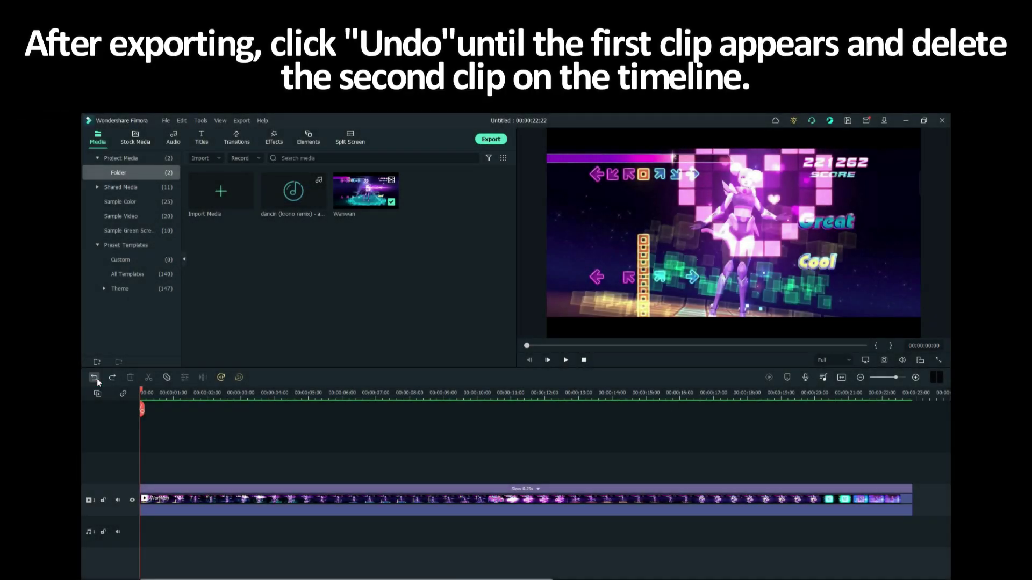
- Undo the deletion of the first clip and delete the slowed second clip from the timeline instead
{"action": "left_click", "coordinate": [97, 378]}
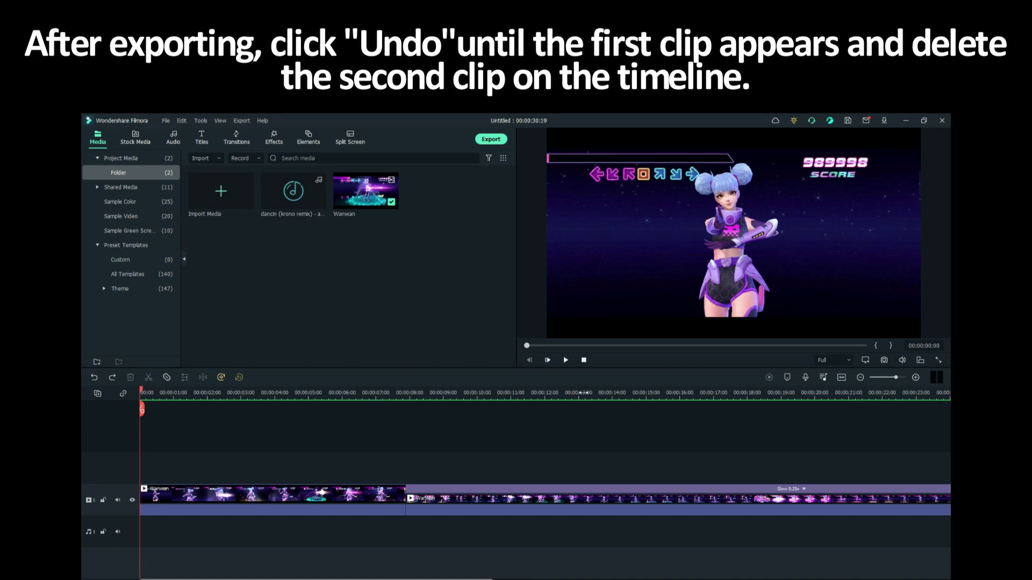
{"action": "scroll", "coordinate": [583, 393], "scroll_direction": "down", "scroll_amount": 1}
{"action": "left_click", "coordinate": [507, 489]}
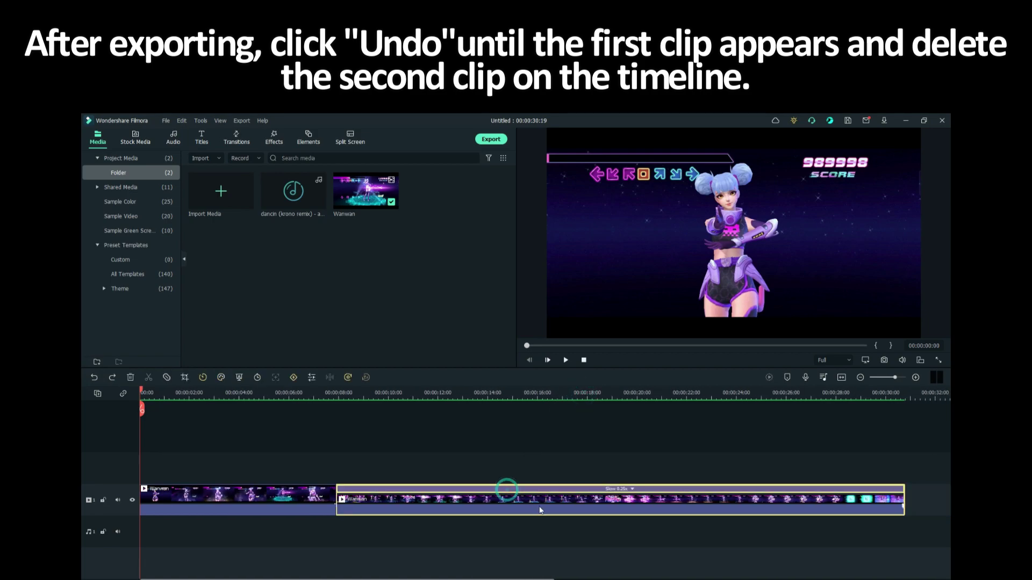
{"action": "right_click", "coordinate": [417, 498]}
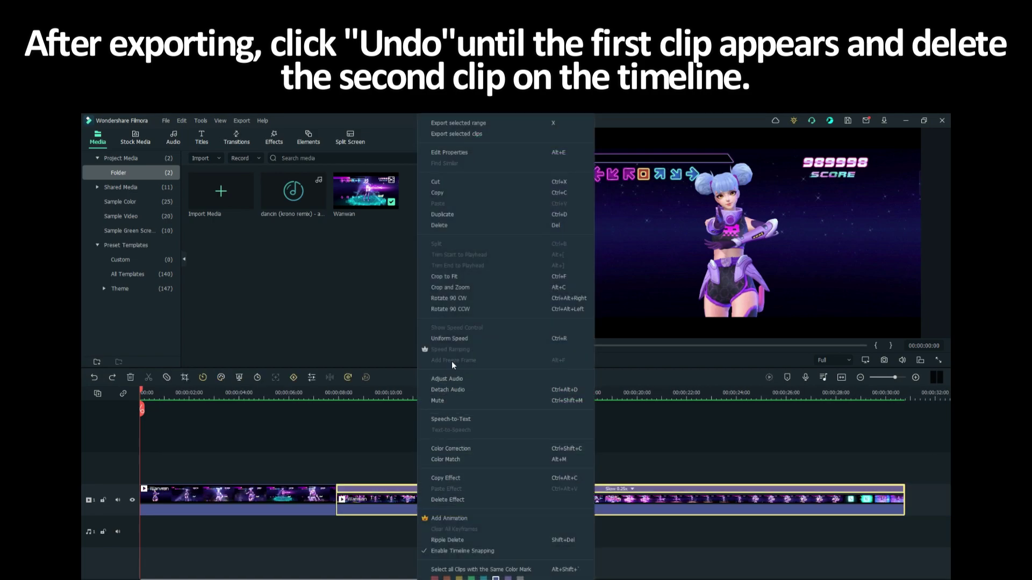
{"action": "left_click", "coordinate": [439, 225]}
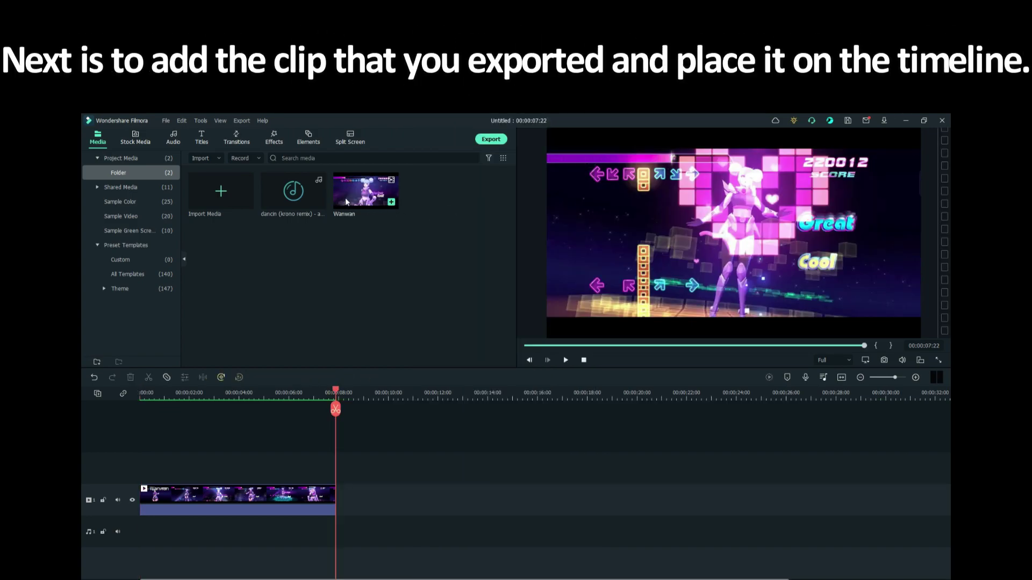
- Import the exported Slowed video from the Desktop and place it directly after the first clip on the timeline
{"action": "left_click", "coordinate": [237, 205]}
{"action": "scroll", "coordinate": [248, 280], "scroll_direction": "down", "scroll_amount": 1}
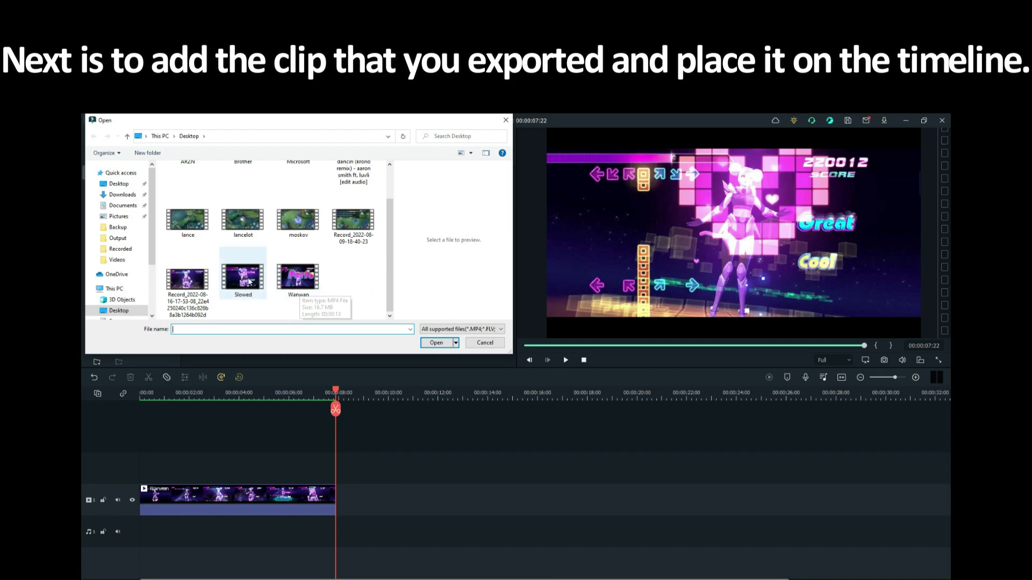
{"action": "left_click", "coordinate": [248, 280]}
{"action": "left_click", "coordinate": [444, 347]}
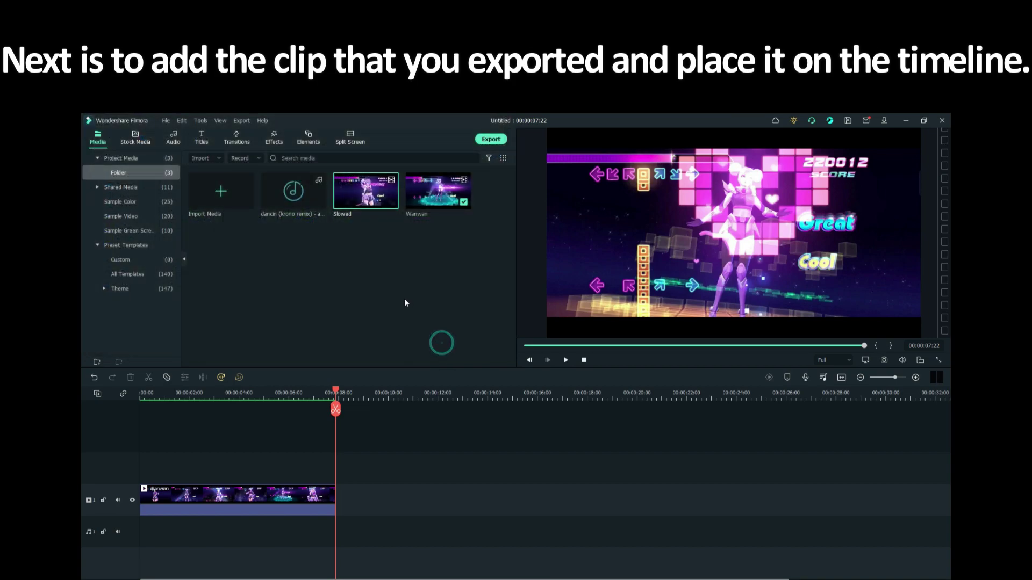
{"action": "left_click_drag", "start_coordinate": [345, 198], "coordinate": [336, 499]}
{"action": "left_click", "coordinate": [371, 449]}
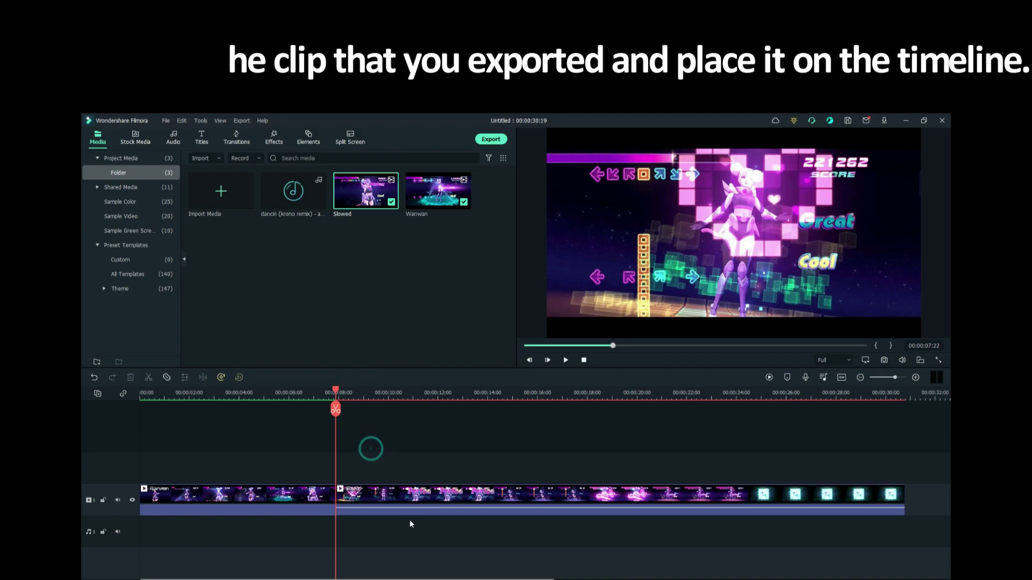
{"action": "left_click", "coordinate": [248, 393]}
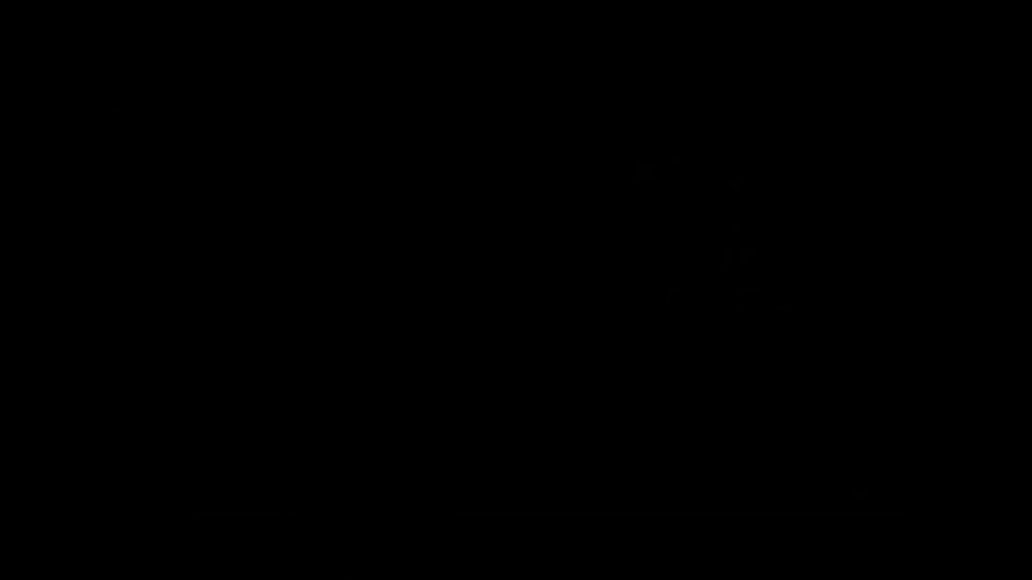
- Place the dancin (krono remix) audio at the start of the audio track
{"action": "left_click", "coordinate": [307, 161]}
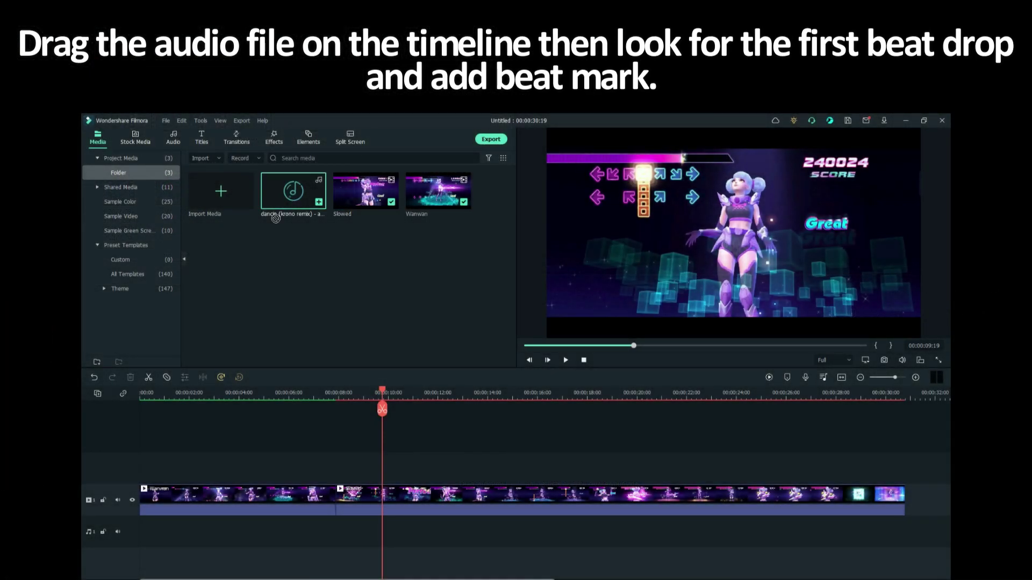
{"action": "left_click_drag", "start_coordinate": [293, 191], "coordinate": [196, 458]}
{"action": "left_click_drag", "start_coordinate": [124, 504], "coordinate": [123, 504]}
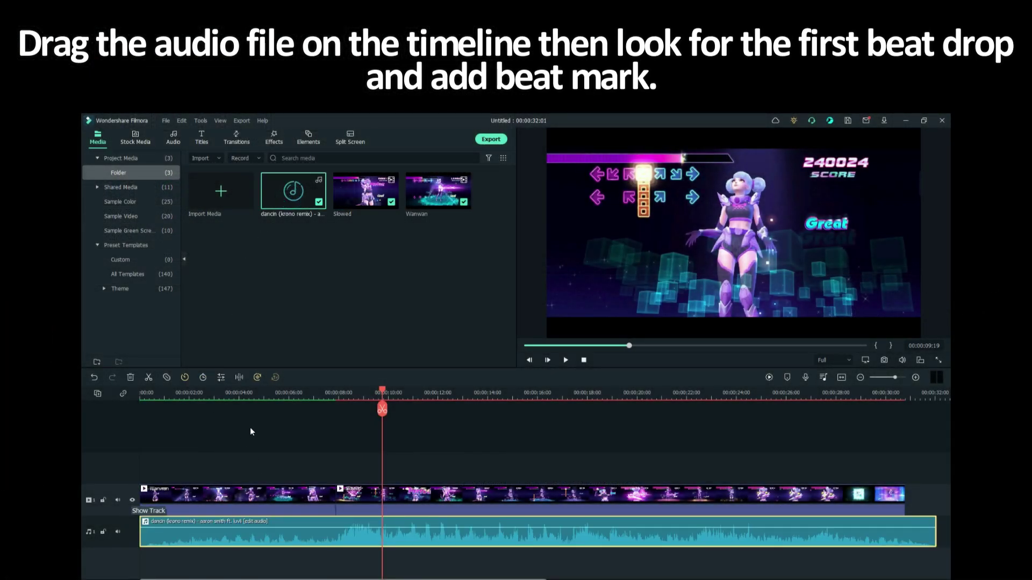
- Find the first beat drop in the music and add a beat mark on the audio clip at 00:00:08:15
{"action": "left_click", "coordinate": [184, 399]}
{"action": "key", "text": "space"}
{"action": "left_click_drag", "start_coordinate": [303, 397], "coordinate": [431, 396]}
{"action": "key", "text": "space"}
{"action": "scroll", "coordinate": [560, 408], "scroll_direction": "up", "scroll_amount": 3}
{"action": "left_click", "coordinate": [372, 410]}
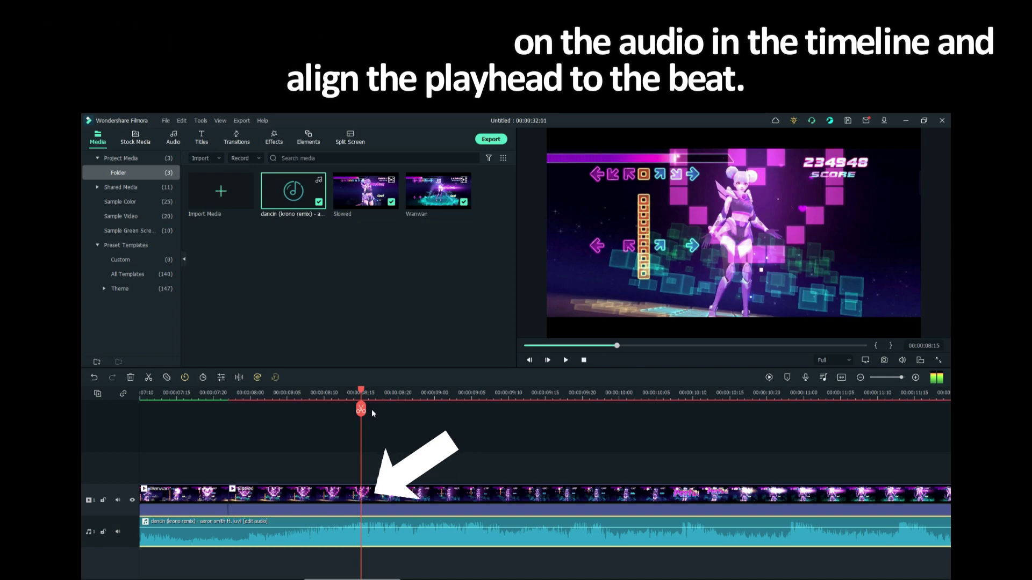
{"action": "left_click", "coordinate": [788, 377]}
- Play on to the second beat of the music and add a beat mark at 00:00:09:04
{"action": "key", "text": "space"}
{"action": "key", "text": "space"}
{"action": "key", "text": "Left"}
{"action": "key", "text": "Left"}
{"action": "key", "text": "Left"}
- Locate the third beat frame by frame and add a beat mark on the audio at 00:00:09:18
{"action": "key", "text": "Left"}
{"action": "left_click", "coordinate": [787, 378]}
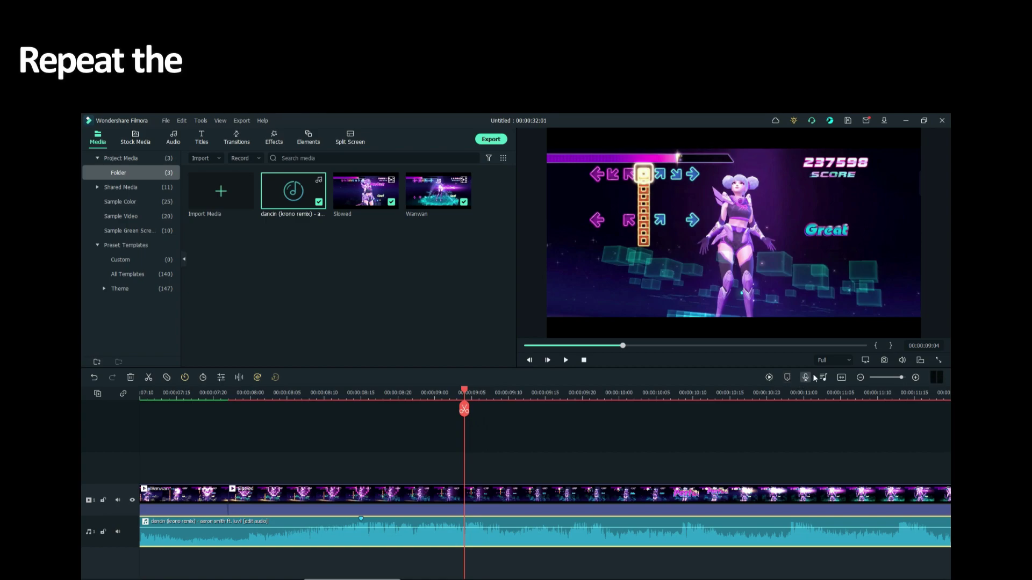
{"action": "key", "text": "space"}
{"action": "key", "text": "space"}
{"action": "key", "text": "Left"}
{"action": "key", "text": "Left"}
{"action": "key", "text": "Left"}
{"action": "left_click_drag", "start_coordinate": [501, 394], "coordinate": [523, 394]}
{"action": "left_click", "coordinate": [379, 394]}
{"action": "key", "text": "space"}
{"action": "key", "text": "space"}
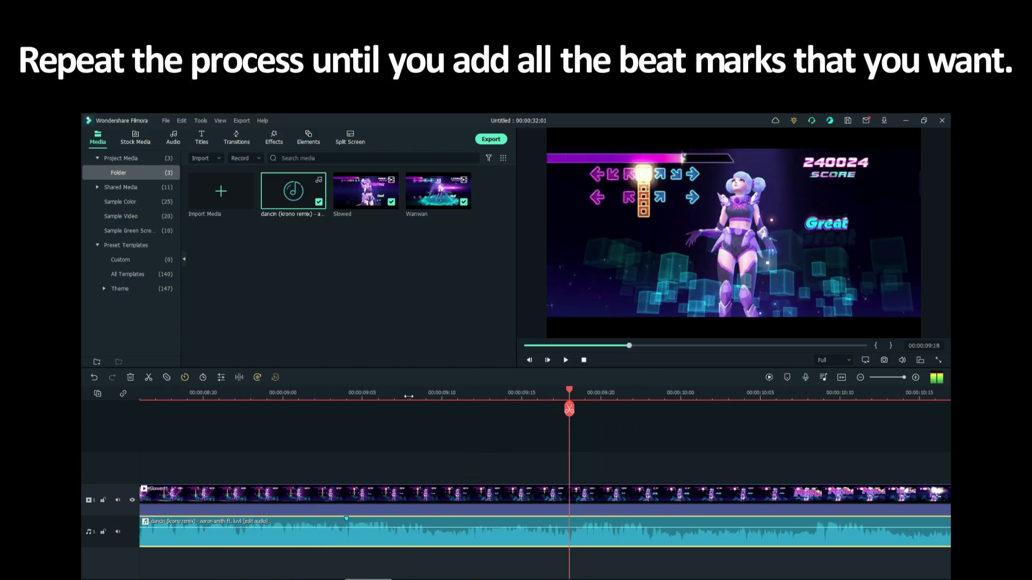
{"action": "key", "text": "Right"}
{"action": "key", "text": "Right"}
{"action": "key", "text": "Right"}
{"action": "key", "text": "Right"}
{"action": "key", "text": "Left"}
{"action": "key", "text": "Left"}
{"action": "key", "text": "Left"}
{"action": "key", "text": "Left"}
{"action": "key", "text": "Left"}
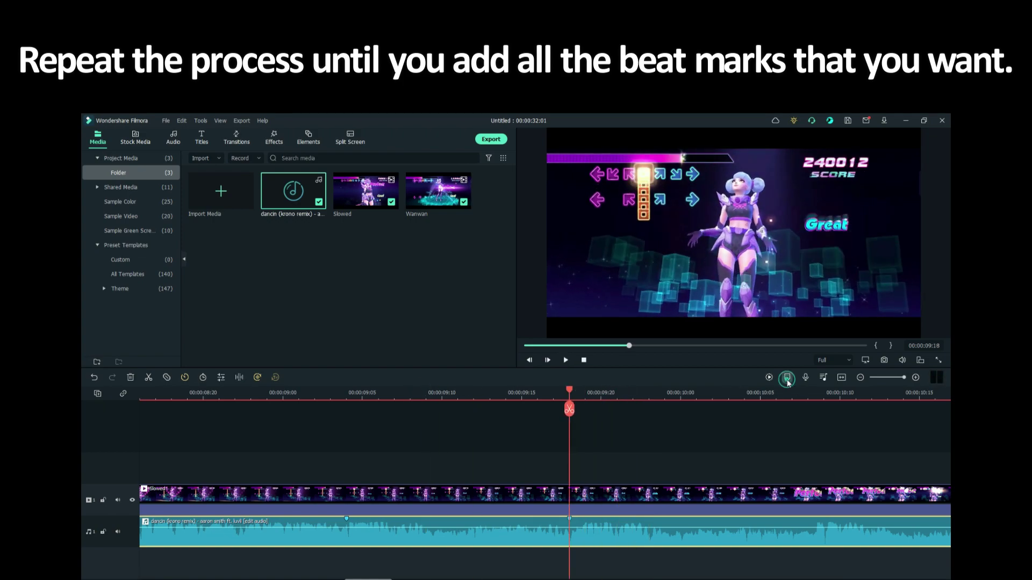
- Add beat marks on the audio for each following beat from 00:00:10:08 through 00:00:12:03
{"action": "key", "text": "space"}
{"action": "left_click", "coordinate": [787, 381]}
{"action": "left_click", "coordinate": [788, 378]}
{"action": "left_click", "coordinate": [788, 378]}
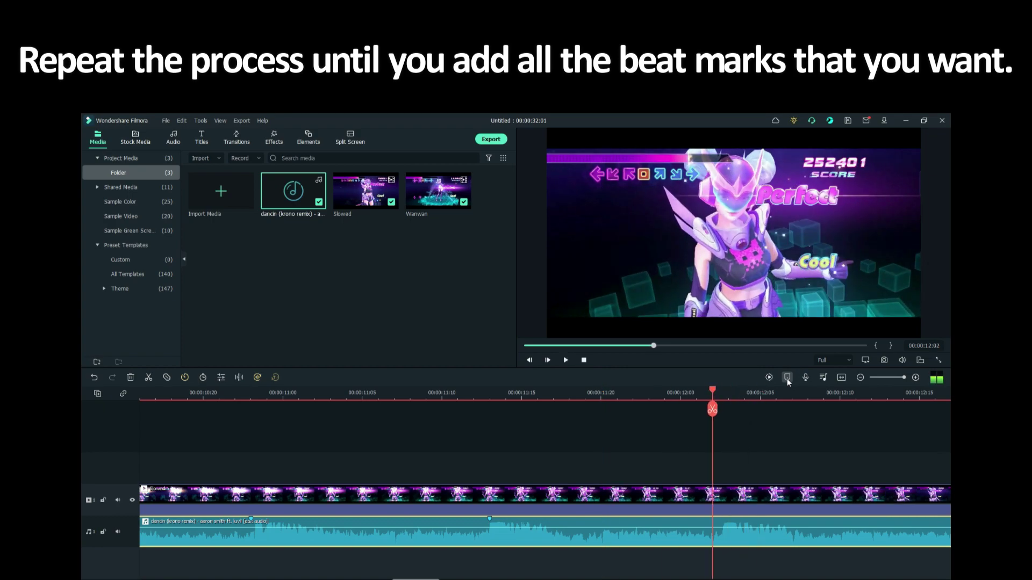
{"action": "left_click", "coordinate": [788, 378]}
- Continue adding a beat mark on every beat of the audio from 00:00:12:17 through 00:00:16:06
{"action": "key", "text": "space"}
{"action": "left_click", "coordinate": [788, 378]}
{"action": "left_click", "coordinate": [788, 378]}
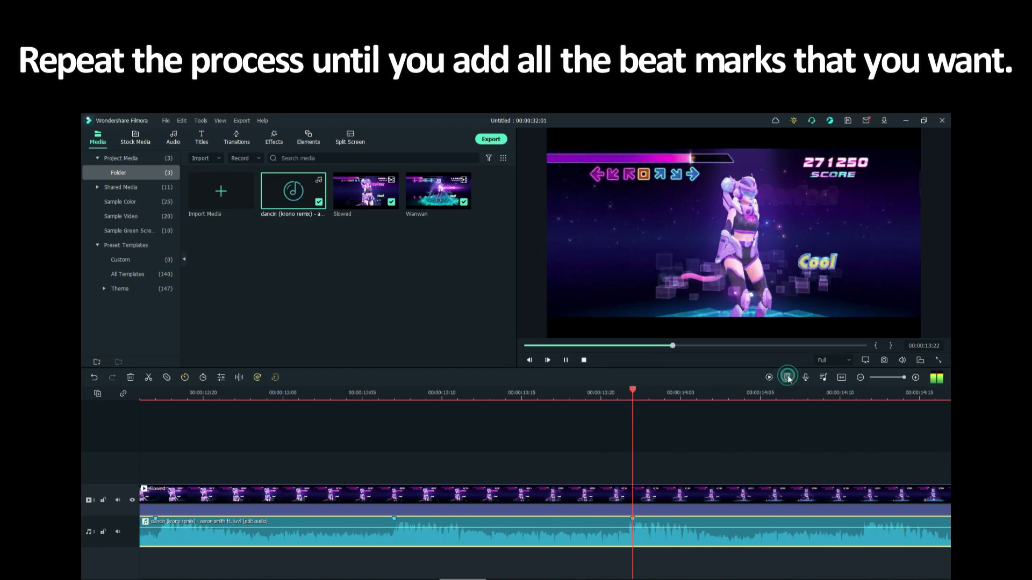
{"action": "left_click", "coordinate": [788, 377]}
{"action": "key", "text": "space"}
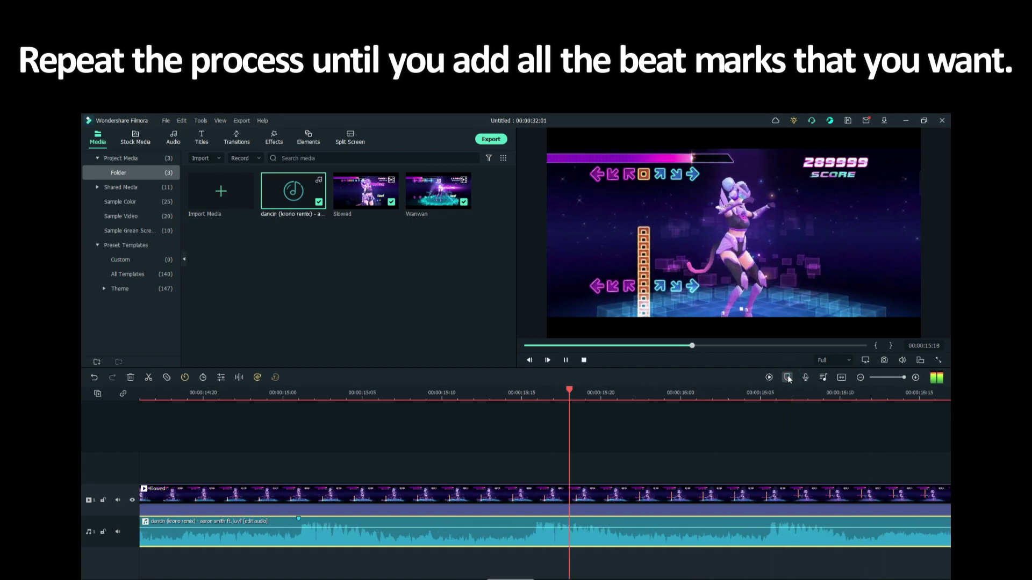
{"action": "key", "text": "space"}
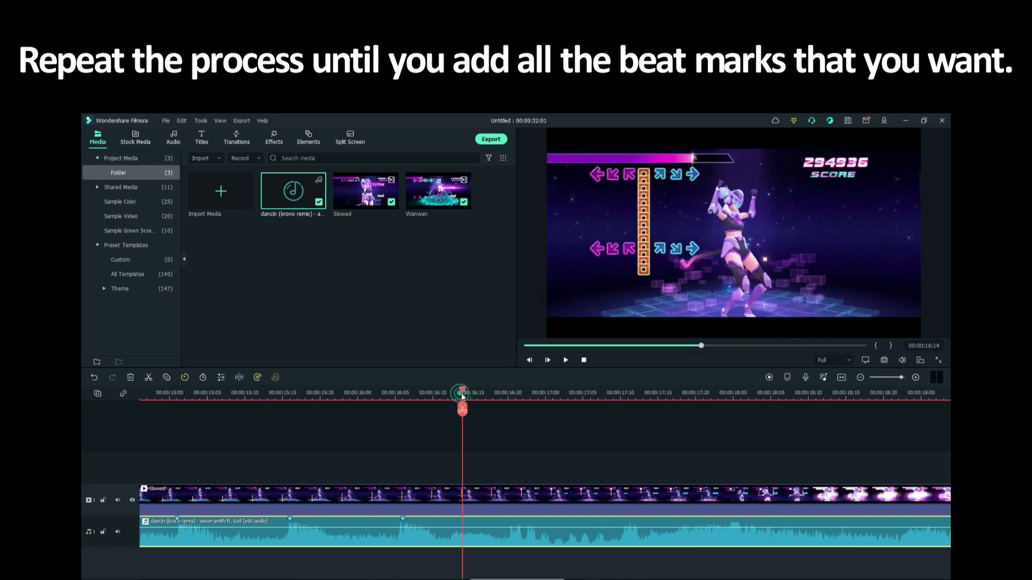
- Align the playhead with the next beat and add a beat mark on the audio at 00:00:16:21
{"action": "key", "text": "Left"}
{"action": "key", "text": "Left"}
{"action": "key", "text": "Left"}
{"action": "key", "text": "Left"}
{"action": "key", "text": "Left"}
{"action": "key", "text": "Left"}
{"action": "key", "text": "Left"}
{"action": "key", "text": "Left"}
{"action": "left_click", "coordinate": [788, 378]}
- Add the last beat mark on the audio at 00:00:17:18 and play the section that follows it
{"action": "key", "text": "space"}
{"action": "key", "text": "space"}
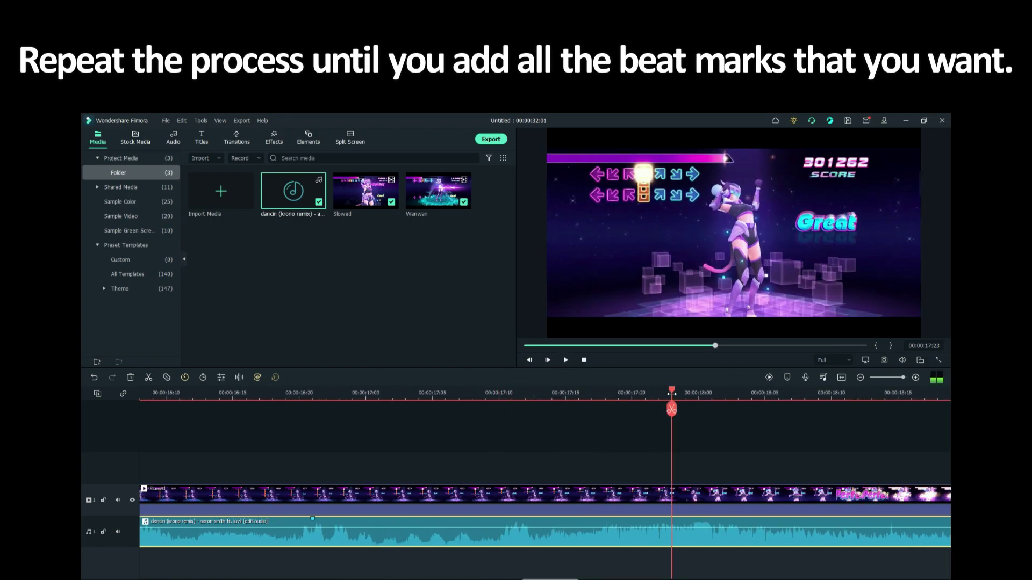
{"action": "left_click_drag", "start_coordinate": [698, 394], "coordinate": [672, 394]}
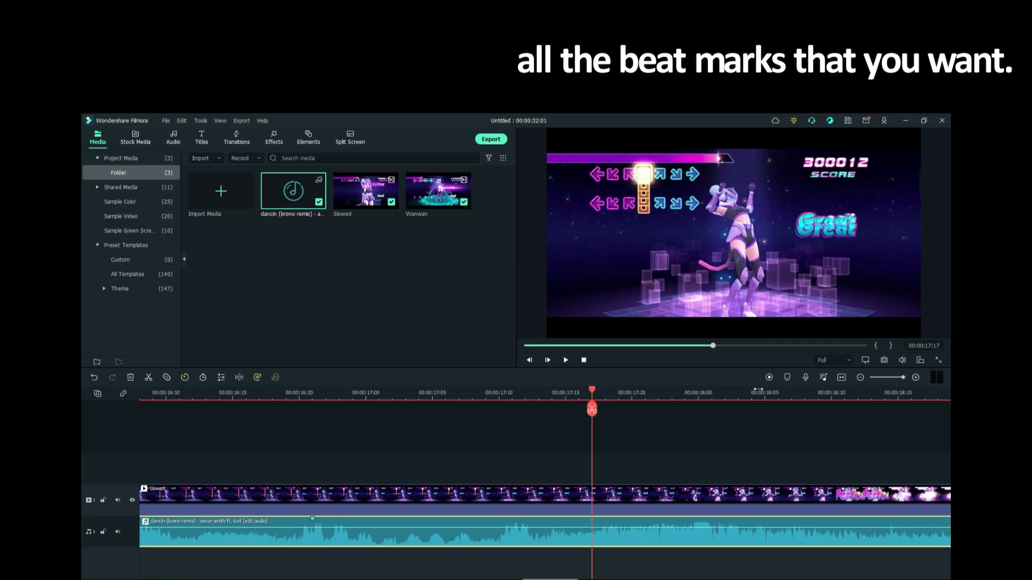
{"action": "key", "text": "Right"}
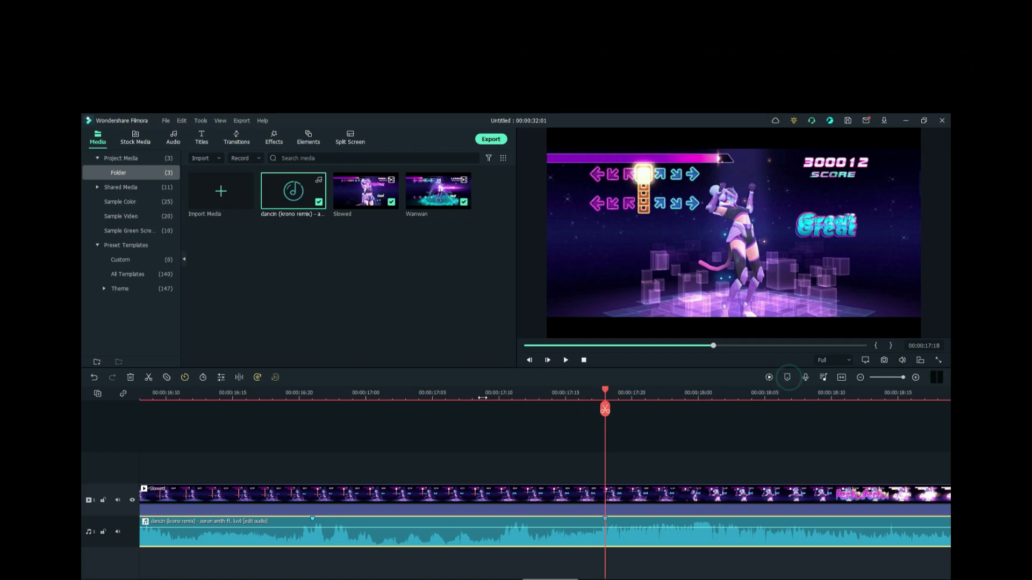
{"action": "key", "text": "space"}
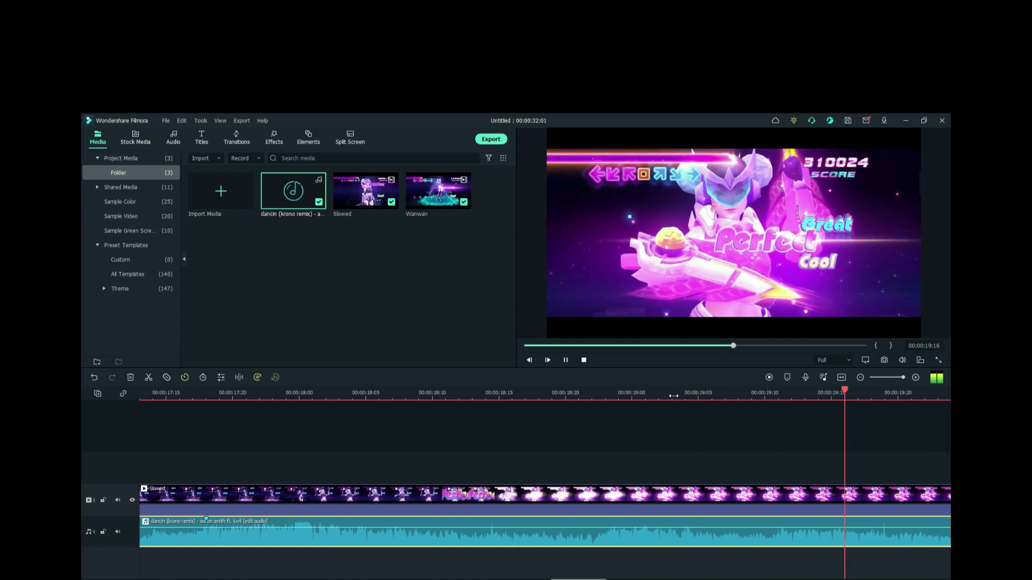
{"action": "key", "text": "space"}
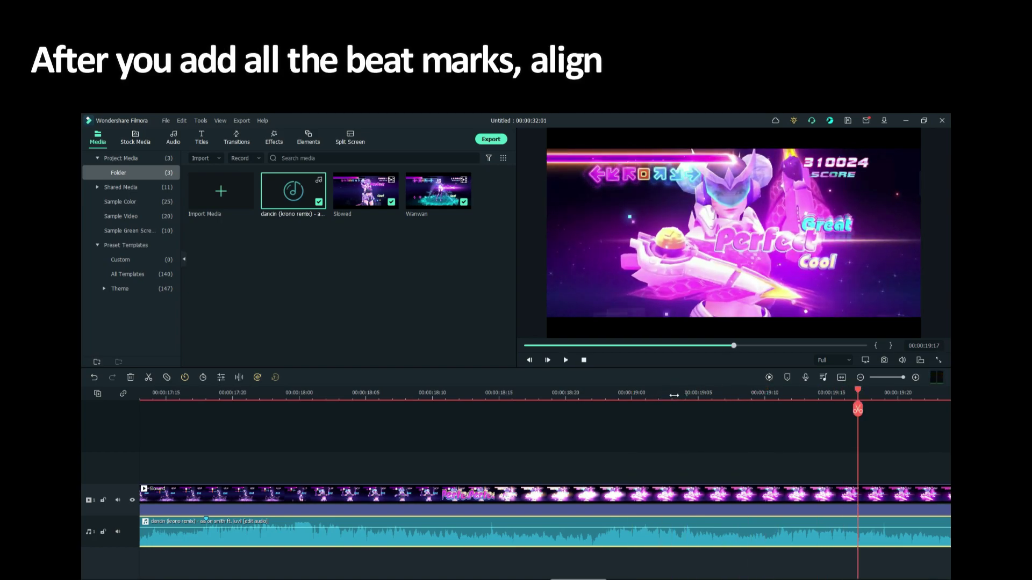
{"action": "left_click_drag", "start_coordinate": [560, 395], "coordinate": [497, 402]}
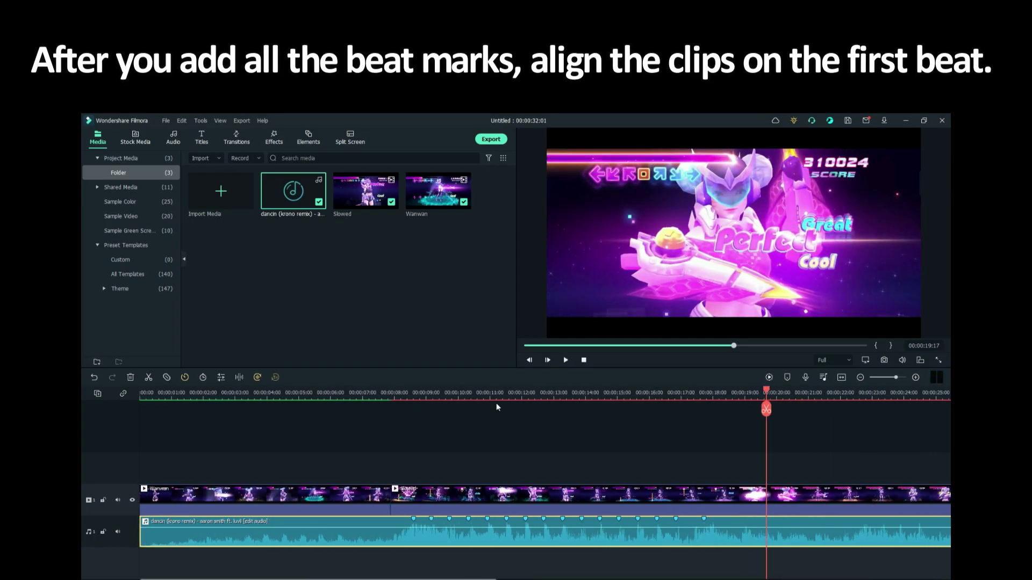
- Shift both video clips together so the Slowed clip starts on the first beat mark, with the music at the timeline's start
{"action": "left_click_drag", "start_coordinate": [373, 460], "coordinate": [429, 502]}
{"action": "left_click_drag", "start_coordinate": [366, 497], "coordinate": [390, 478]}
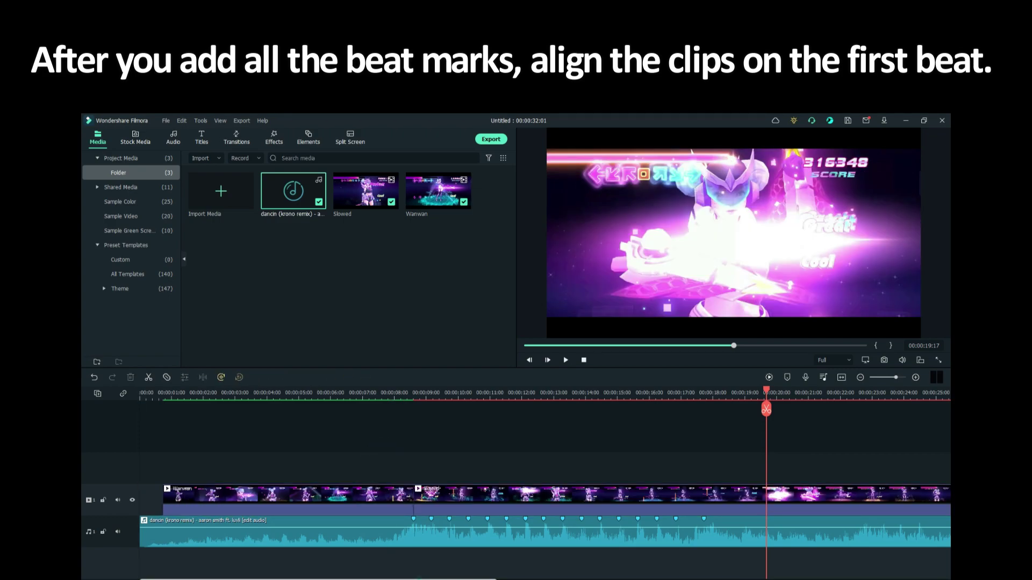
{"action": "left_click", "coordinate": [154, 540]}
{"action": "left_click_drag", "start_coordinate": [141, 533], "coordinate": [138, 532]}
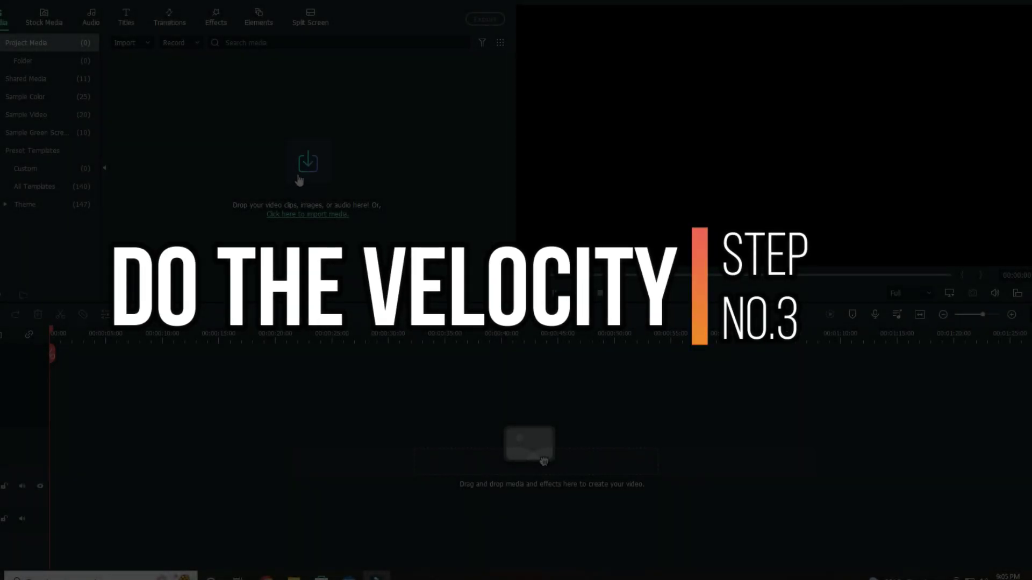
{"action": "left_click", "coordinate": [296, 178]}
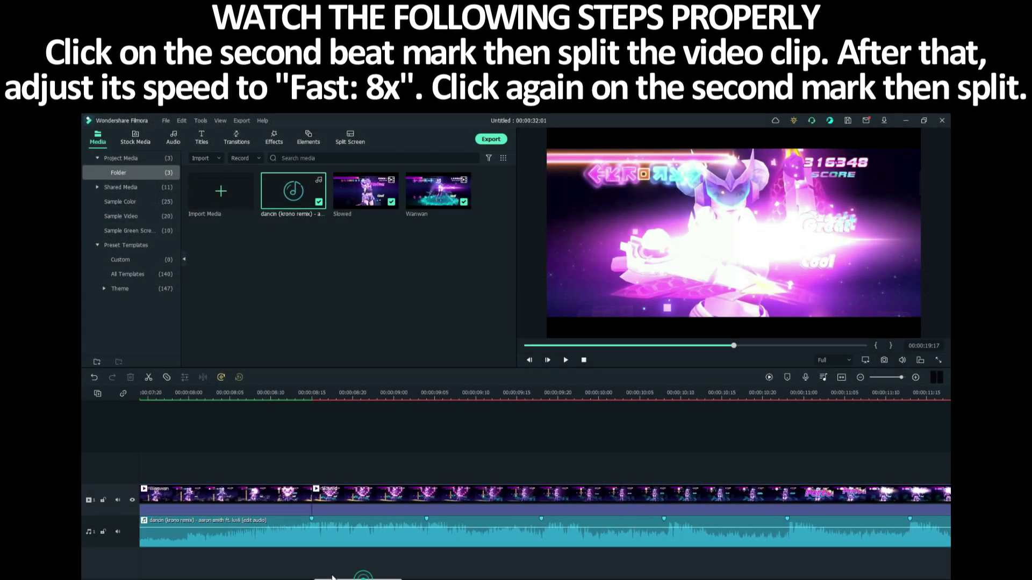
- Split the Slowed clip at the second beat mark and set the piece before it to Fast 8x speed
{"action": "left_click_drag", "start_coordinate": [332, 578], "coordinate": [323, 578]}
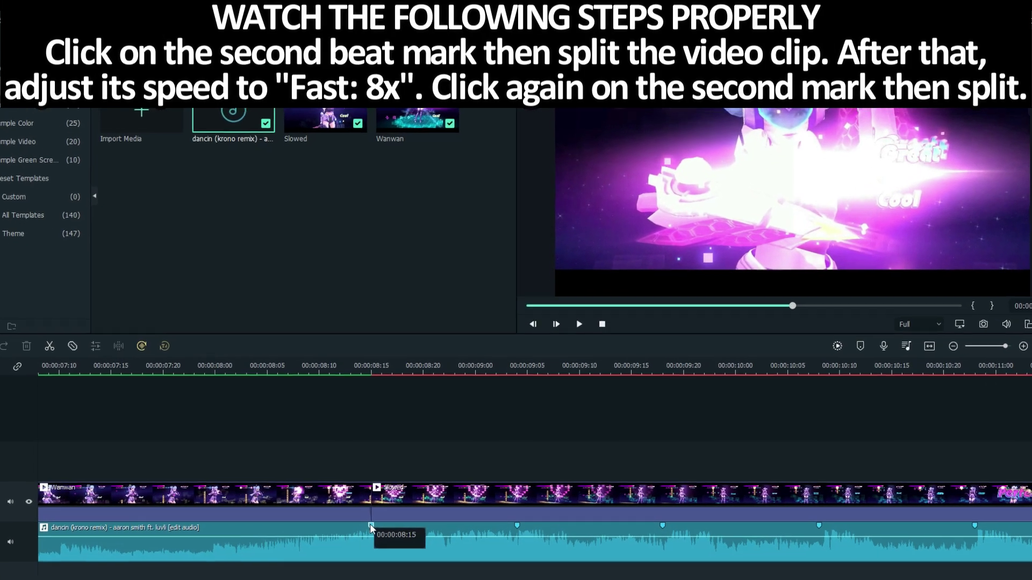
{"action": "left_click", "coordinate": [403, 519]}
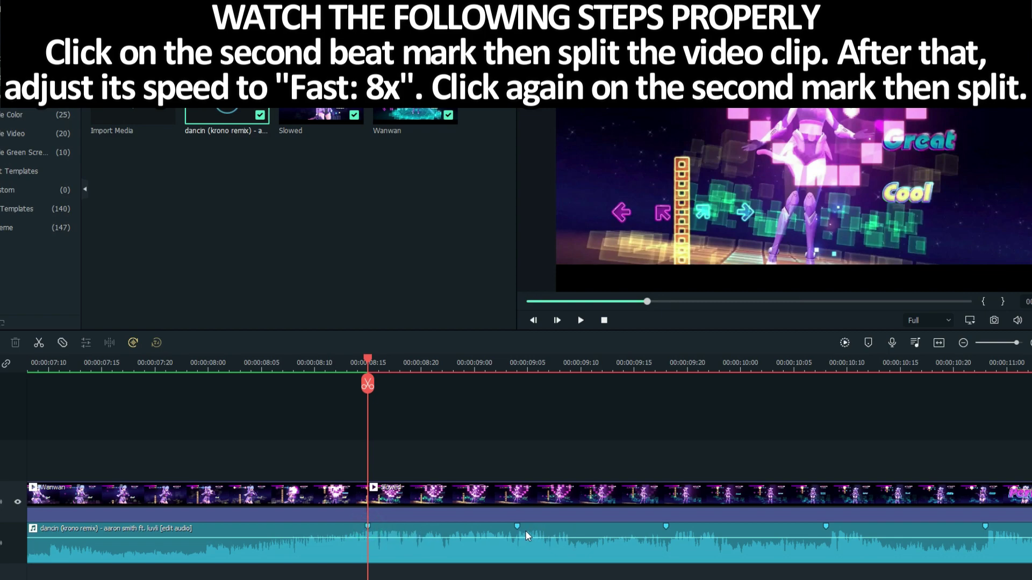
{"action": "left_click", "coordinate": [518, 527]}
{"action": "left_click", "coordinate": [476, 502]}
{"action": "left_click", "coordinate": [517, 384]}
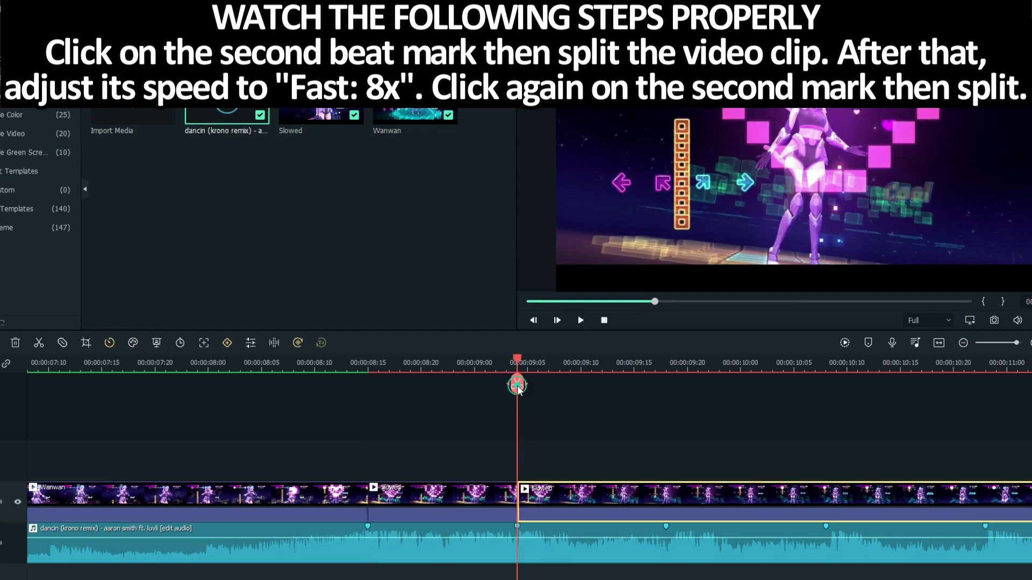
{"action": "left_click", "coordinate": [452, 501]}
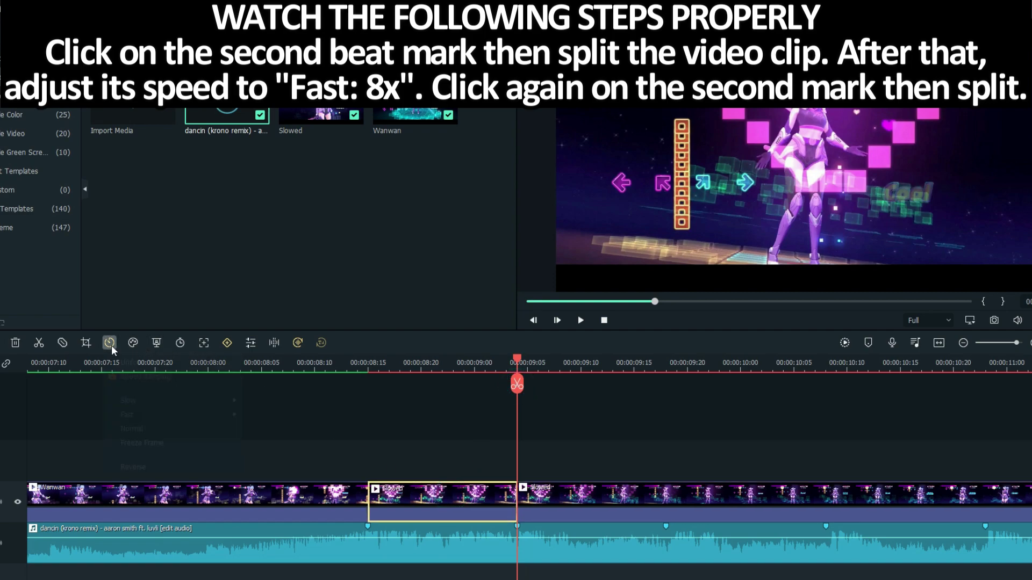
{"action": "left_click", "coordinate": [142, 413]}
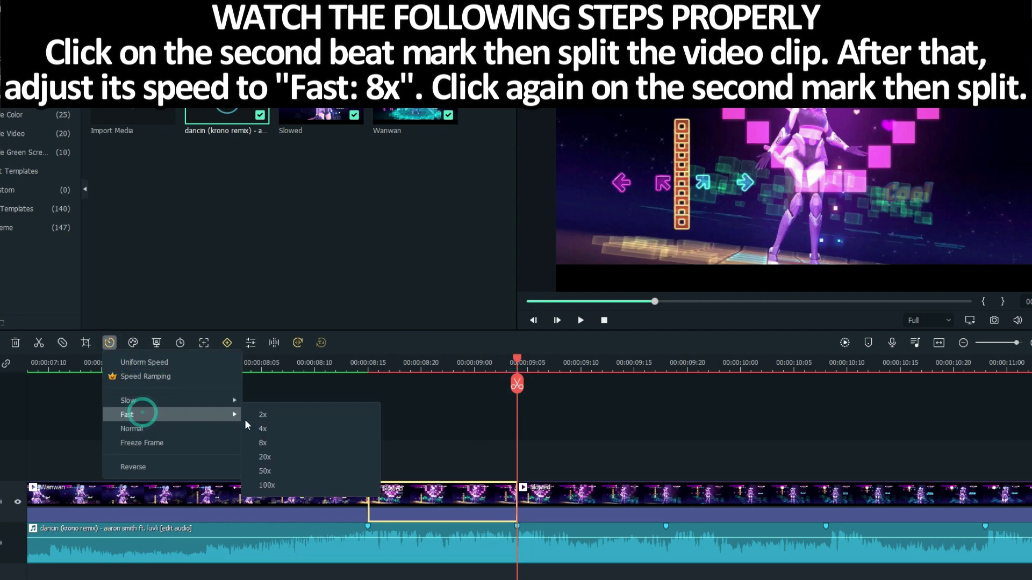
{"action": "left_click", "coordinate": [272, 442]}
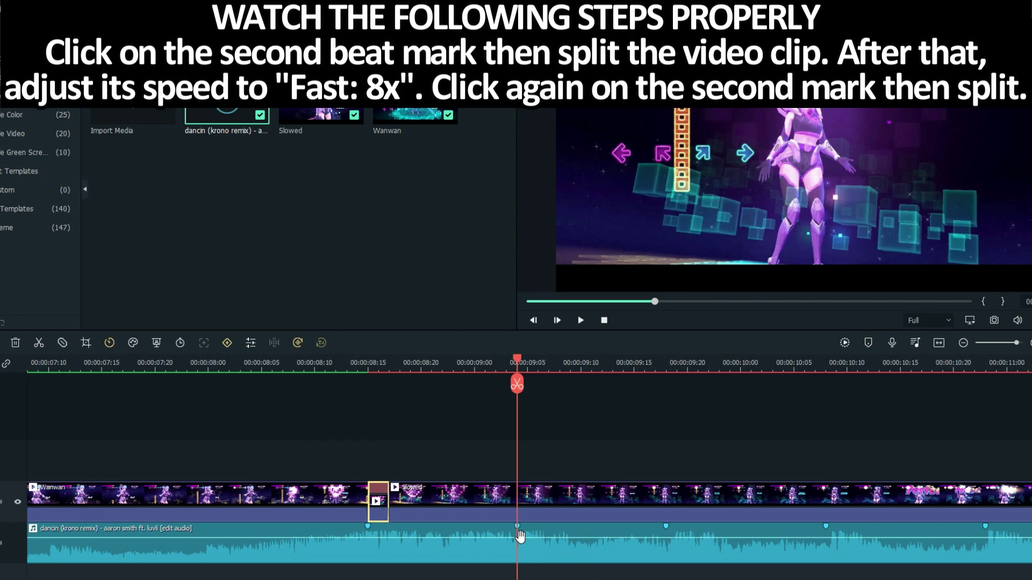
- Split the remaining Slowed clip at the second and third beat marks and set the piece between them to Fast 8x
{"action": "left_click", "coordinate": [508, 498]}
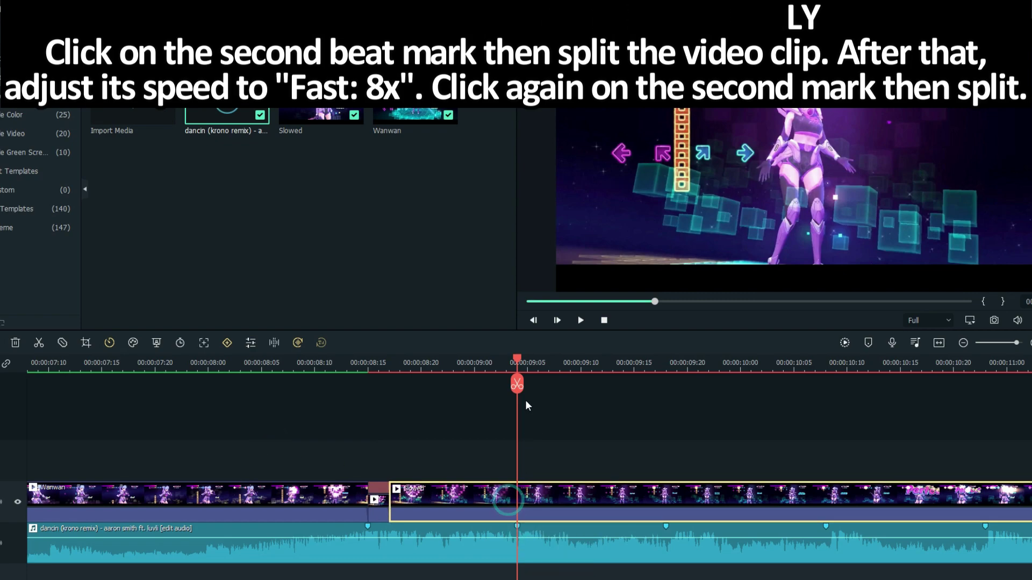
{"action": "left_click", "coordinate": [517, 385]}
{"action": "left_click", "coordinate": [666, 526]}
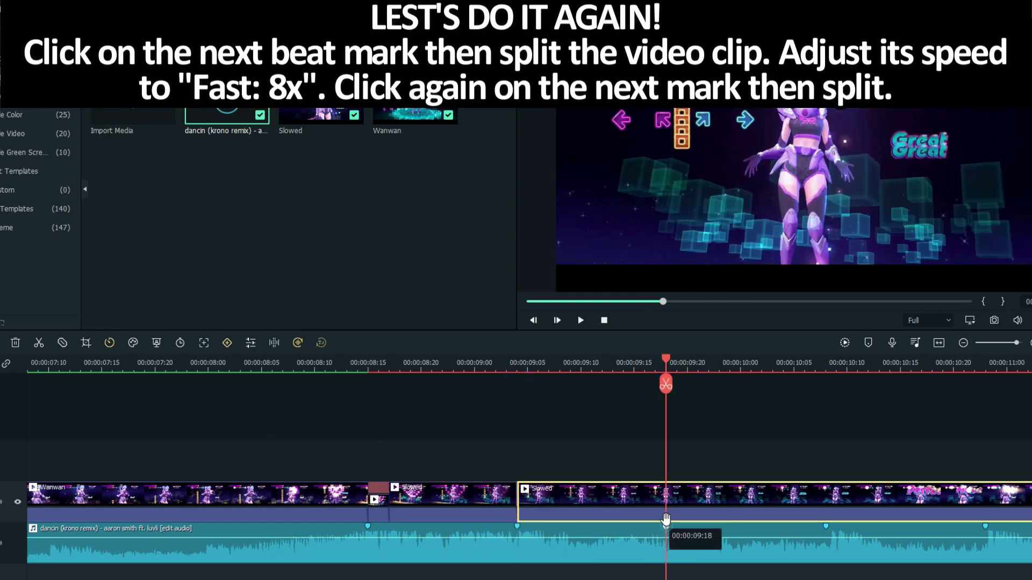
{"action": "left_click", "coordinate": [666, 384]}
{"action": "left_click", "coordinate": [591, 490]}
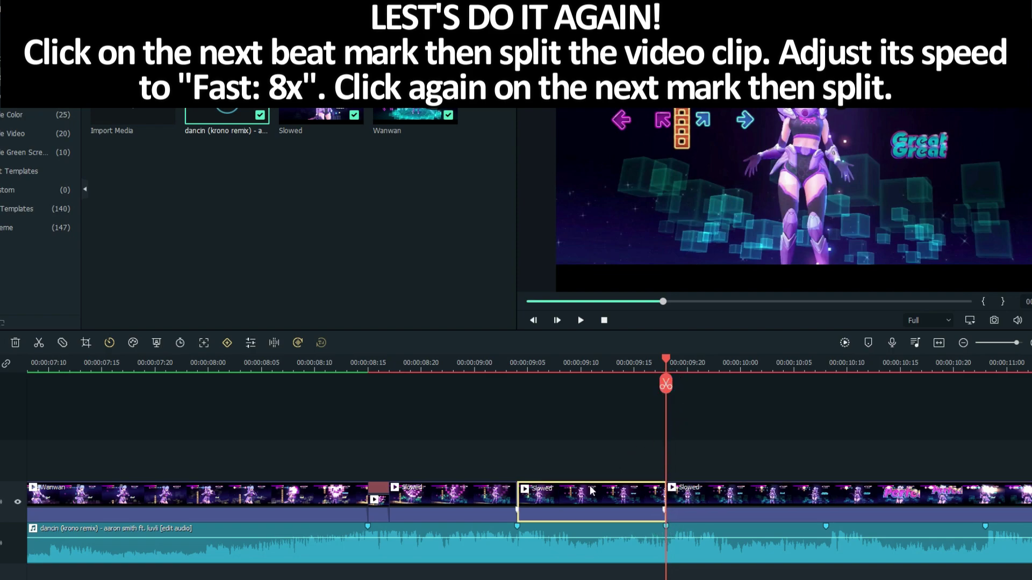
{"action": "left_click", "coordinate": [109, 347]}
{"action": "mouse_move", "coordinate": [150, 415]}
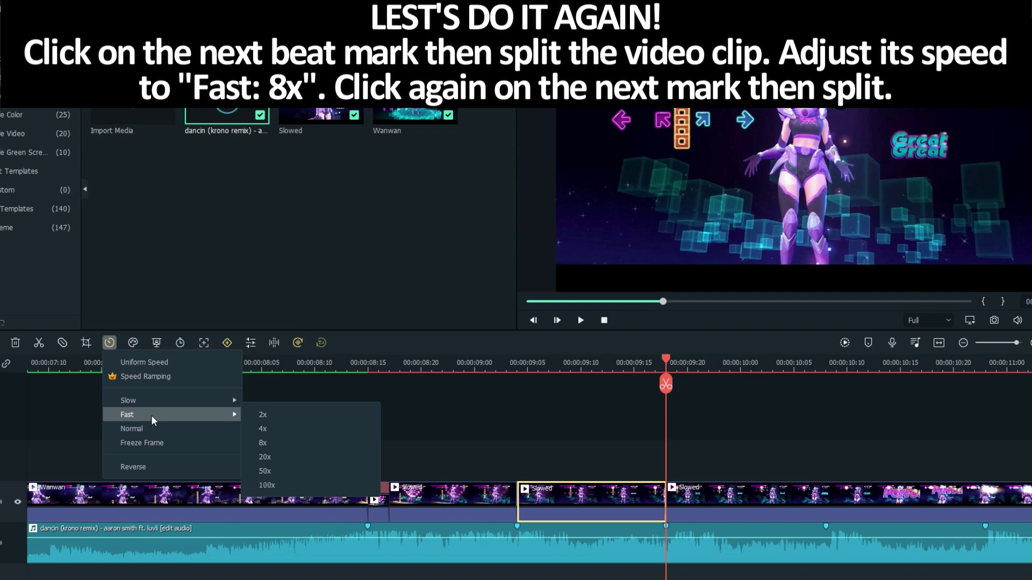
{"action": "left_click", "coordinate": [272, 445]}
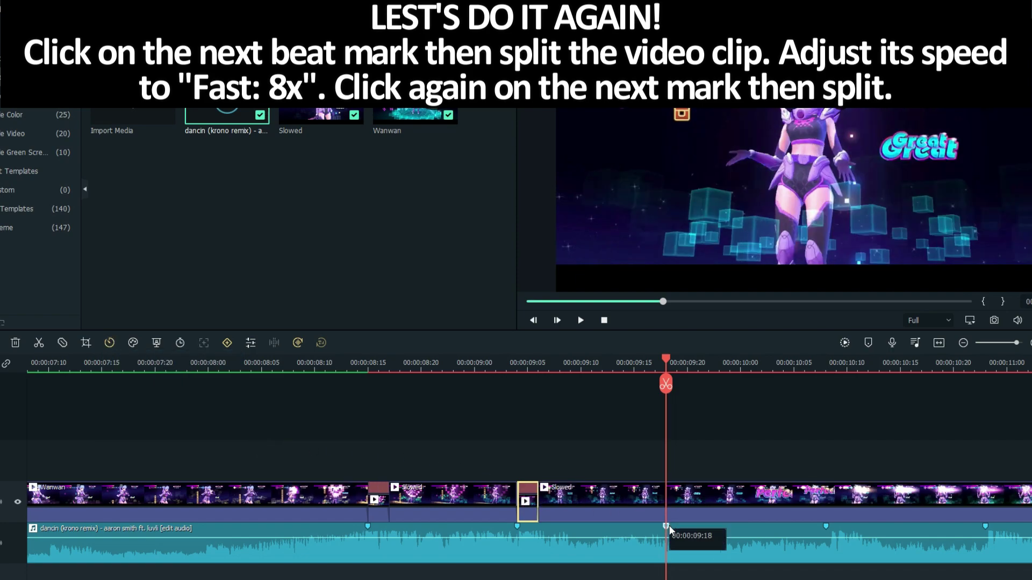
- Split the remaining clip at the 00:00:09:18 and 00:00:10:08 beat marks and set the piece between them to Fast 8x
{"action": "left_click", "coordinate": [666, 384]}
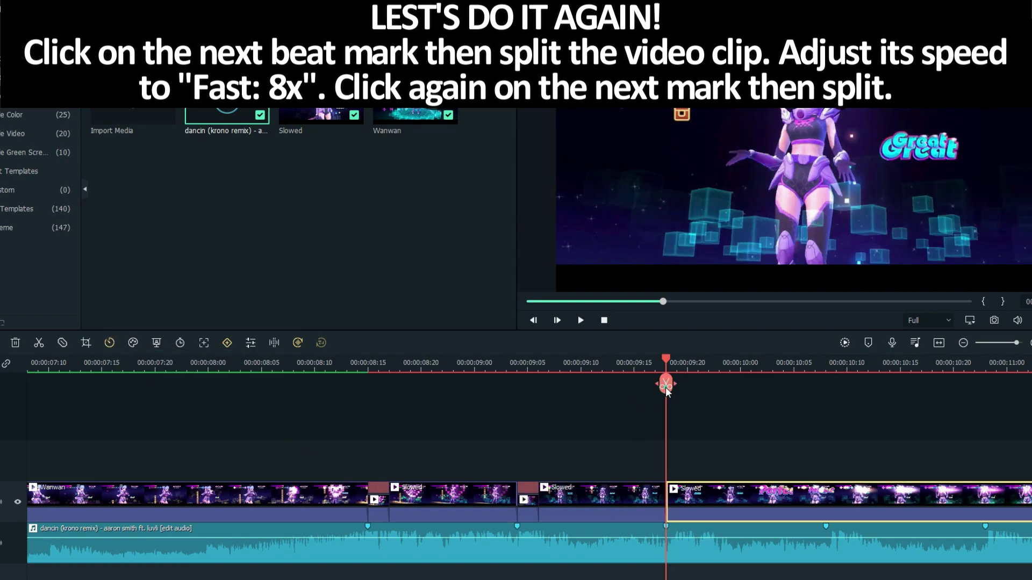
{"action": "left_click", "coordinate": [825, 364]}
{"action": "left_click", "coordinate": [825, 384]}
{"action": "left_click", "coordinate": [109, 343]}
{"action": "mouse_move", "coordinate": [145, 415]}
{"action": "left_click", "coordinate": [274, 445]}
{"action": "scroll", "coordinate": [343, 419], "scroll_direction": "down", "scroll_amount": 1}
{"action": "left_click_drag", "start_coordinate": [561, 364], "coordinate": [396, 364]}
{"action": "key", "text": "space"}
{"action": "key", "text": "space"}
{"action": "scroll", "coordinate": [386, 517], "scroll_direction": "right", "scroll_amount": 5}
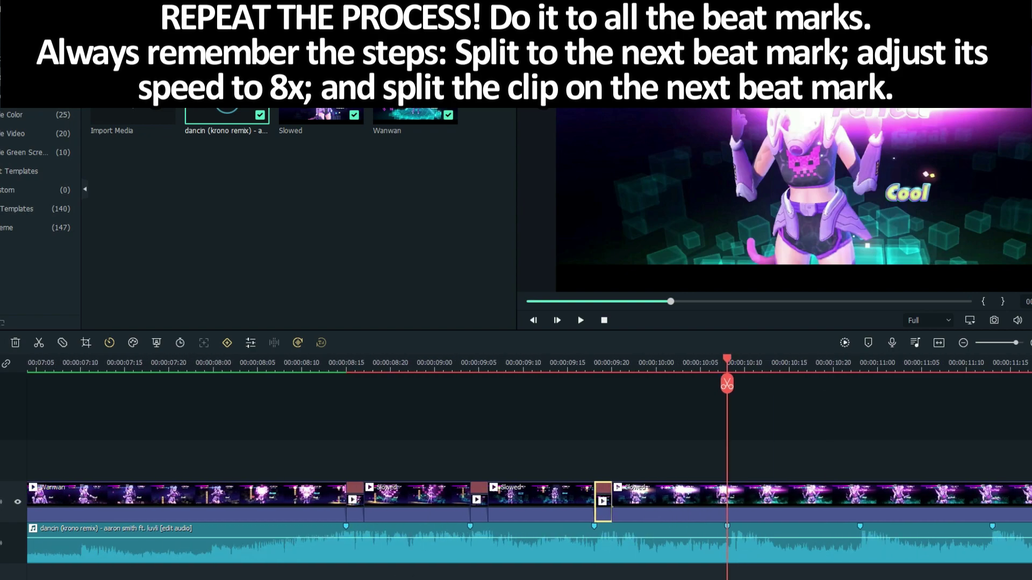
- Split the remaining clip at the 00:00:10:08 and 00:00:10:23 beat marks and set the piece between them to Fast 8x
{"action": "left_click", "coordinate": [371, 384]}
{"action": "left_click", "coordinate": [505, 364]}
{"action": "left_click", "coordinate": [505, 384]}
{"action": "left_click", "coordinate": [110, 343]}
{"action": "mouse_move", "coordinate": [158, 414]}
{"action": "left_click", "coordinate": [281, 440]}
- Split the remaining clip at the 00:00:10:23 and 00:00:11:13 beat marks and set the piece between them to Fast 8x
{"action": "left_click", "coordinate": [494, 501]}
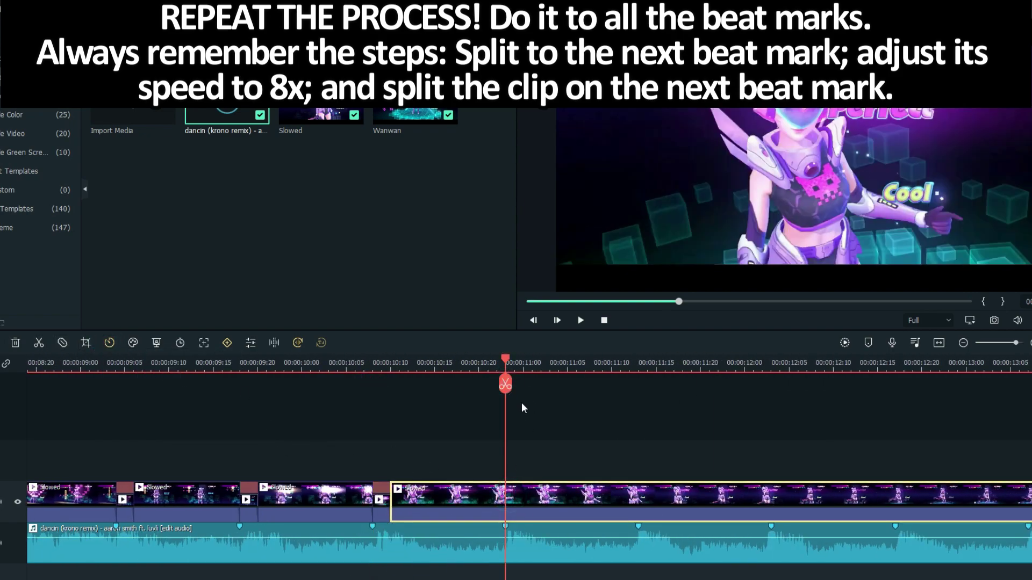
{"action": "left_click", "coordinate": [505, 384]}
{"action": "left_click", "coordinate": [638, 527]}
{"action": "left_click", "coordinate": [638, 384]}
{"action": "left_click", "coordinate": [576, 496]}
{"action": "left_click", "coordinate": [109, 342]}
{"action": "mouse_move", "coordinate": [158, 420]}
{"action": "left_click", "coordinate": [277, 440]}
- Split the remaining clip at the 00:00:11:13 and 00:00:12:03 beat marks and set the piece between them to Fast 8x
{"action": "left_click", "coordinate": [645, 495]}
{"action": "left_click", "coordinate": [631, 387]}
{"action": "left_click", "coordinate": [771, 364]}
{"action": "left_click", "coordinate": [110, 343]}
{"action": "left_click", "coordinate": [276, 440]}
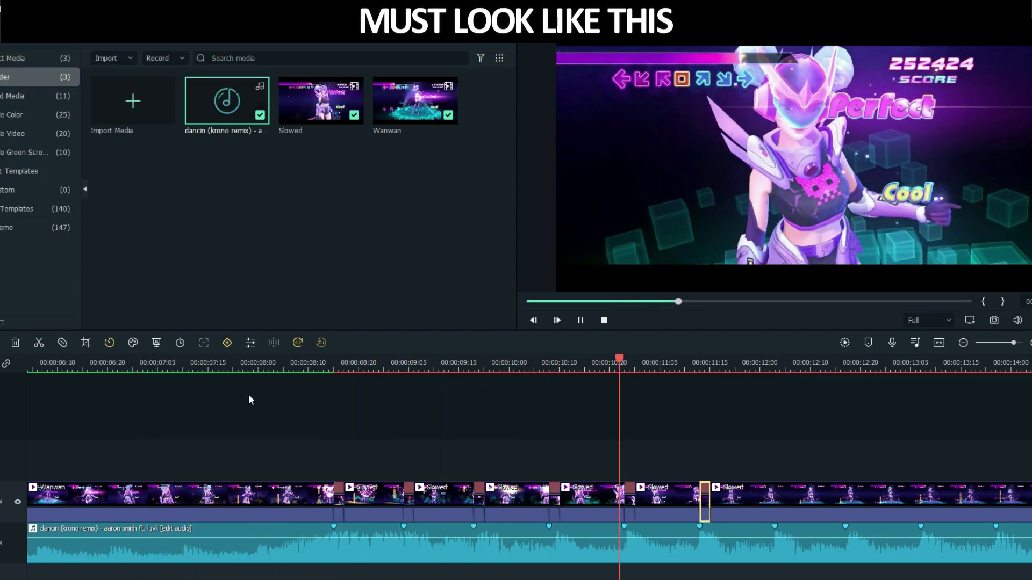
{"action": "key", "text": "space"}
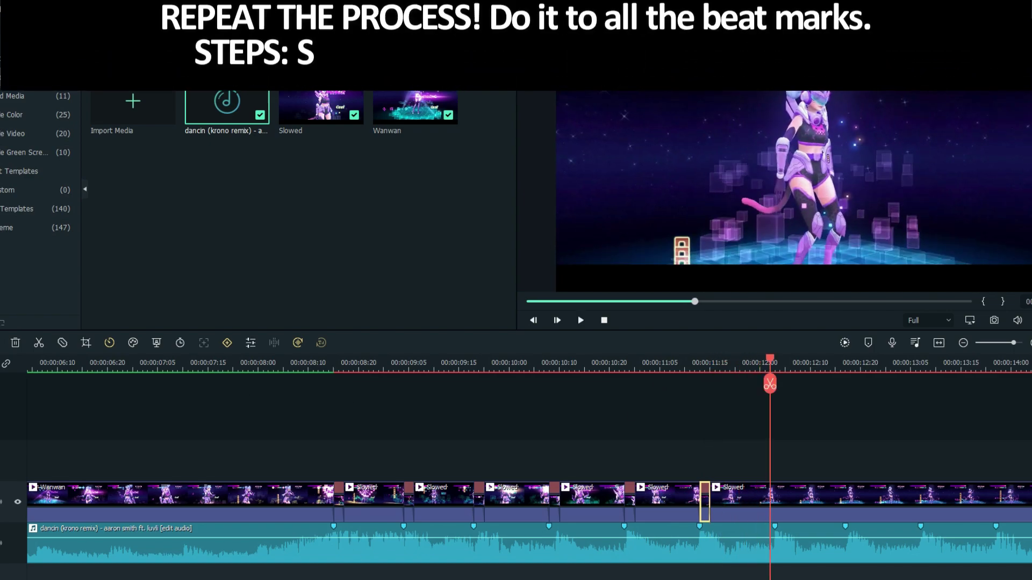
- Split the remaining clip at the 00:00:12:03 and 00:00:12:17 beat marks and set the piece between them to Fast 8x
{"action": "scroll", "coordinate": [529, 462], "scroll_direction": "right", "scroll_amount": 5}
{"action": "left_click", "coordinate": [453, 526]}
{"action": "left_click", "coordinate": [468, 500]}
{"action": "left_click", "coordinate": [454, 384]}
{"action": "left_click", "coordinate": [524, 526]}
{"action": "left_click", "coordinate": [524, 384]}
{"action": "left_click", "coordinate": [482, 491]}
{"action": "left_click", "coordinate": [109, 344]}
{"action": "mouse_move", "coordinate": [151, 414]}
{"action": "left_click", "coordinate": [306, 439]}
- Split the remaining clip at the 00:00:12:17 and 00:00:13:07 beat marks and set the piece between them to Fast 8x
{"action": "left_click", "coordinate": [534, 489]}
{"action": "scroll", "coordinate": [533, 483], "scroll_direction": "up", "scroll_amount": 2}
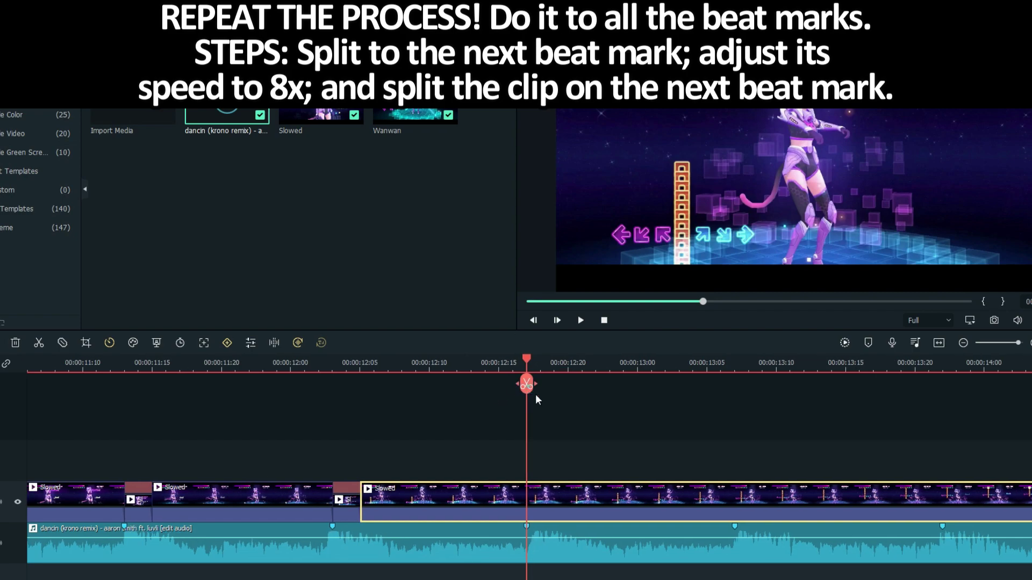
{"action": "left_click", "coordinate": [526, 388]}
{"action": "left_click", "coordinate": [734, 526]}
{"action": "left_click", "coordinate": [734, 387]}
{"action": "left_click", "coordinate": [647, 497]}
{"action": "left_click", "coordinate": [109, 345]}
{"action": "left_click", "coordinate": [159, 419]}
{"action": "left_click", "coordinate": [262, 442]}
- Split the remaining Slowed clip at the 00:00:13:07 and 00:00:13:22 beat marks
{"action": "left_click", "coordinate": [734, 383]}
{"action": "left_click", "coordinate": [942, 362]}
{"action": "left_click", "coordinate": [942, 384]}
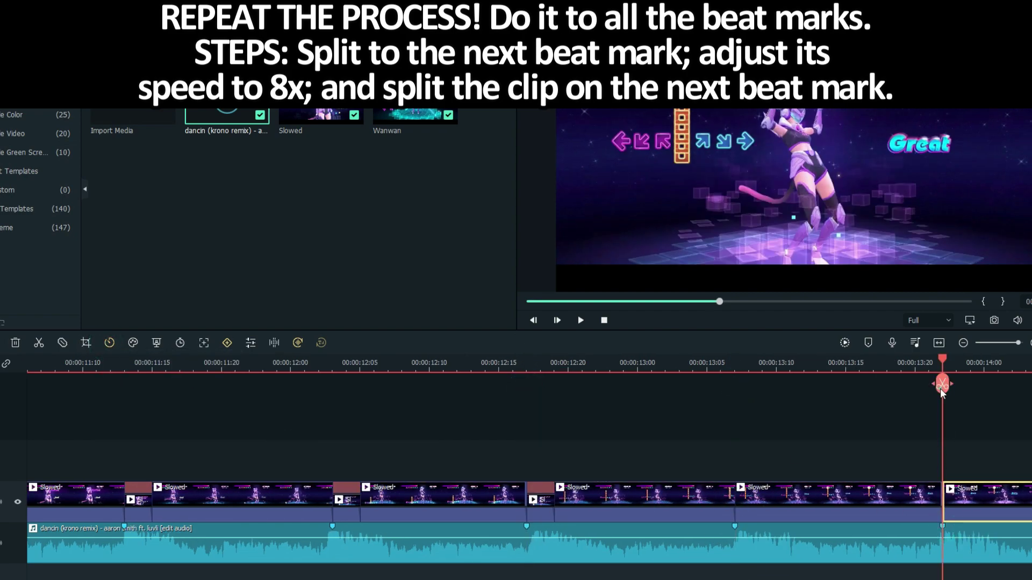
- Set the piece between the 00:00:13:07 and 00:00:13:22 beat marks to Fast 8x
{"action": "left_click", "coordinate": [109, 343]}
{"action": "left_click", "coordinate": [132, 414]}
{"action": "left_click", "coordinate": [262, 443]}
- Split the remaining clip at the 00:00:13:22 and 00:00:14:11 beat marks and set the piece between them to Fast 8x
{"action": "scroll", "coordinate": [529, 483], "scroll_direction": "right", "scroll_amount": 5}
{"action": "left_click", "coordinate": [393, 491]}
{"action": "left_click", "coordinate": [373, 384]}
{"action": "left_click", "coordinate": [568, 363]}
{"action": "left_click", "coordinate": [568, 383]}
{"action": "left_click", "coordinate": [478, 492]}
{"action": "left_click", "coordinate": [109, 343]}
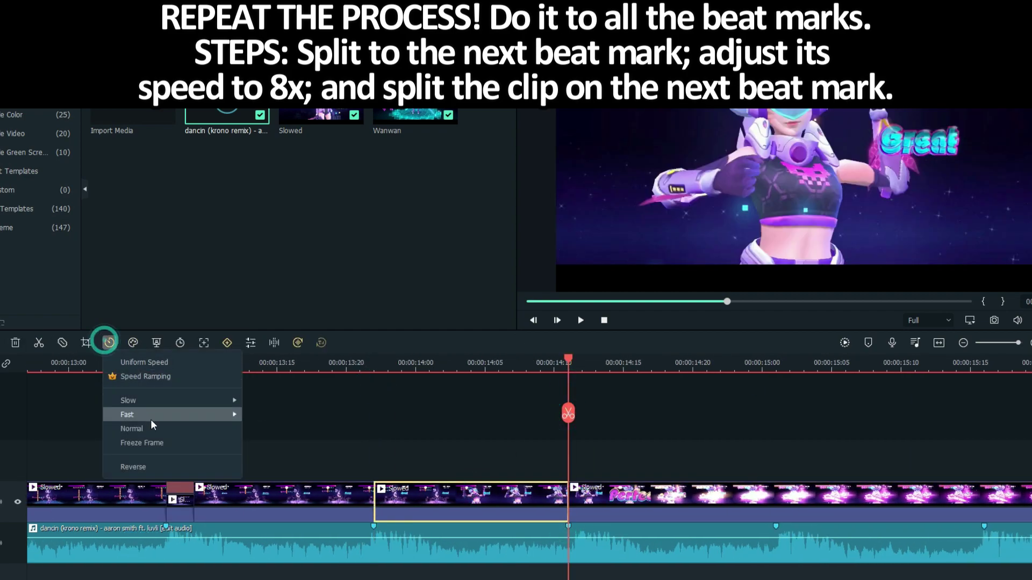
{"action": "mouse_move", "coordinate": [129, 422]}
{"action": "left_click", "coordinate": [263, 443]}
- Split the remaining clip at the 00:00:14:11 and 00:00:15:01 beat marks and set the piece between them to Fast 8x
{"action": "left_click", "coordinate": [775, 363]}
{"action": "left_click", "coordinate": [775, 412]}
{"action": "left_click", "coordinate": [672, 494]}
{"action": "left_click", "coordinate": [109, 343]}
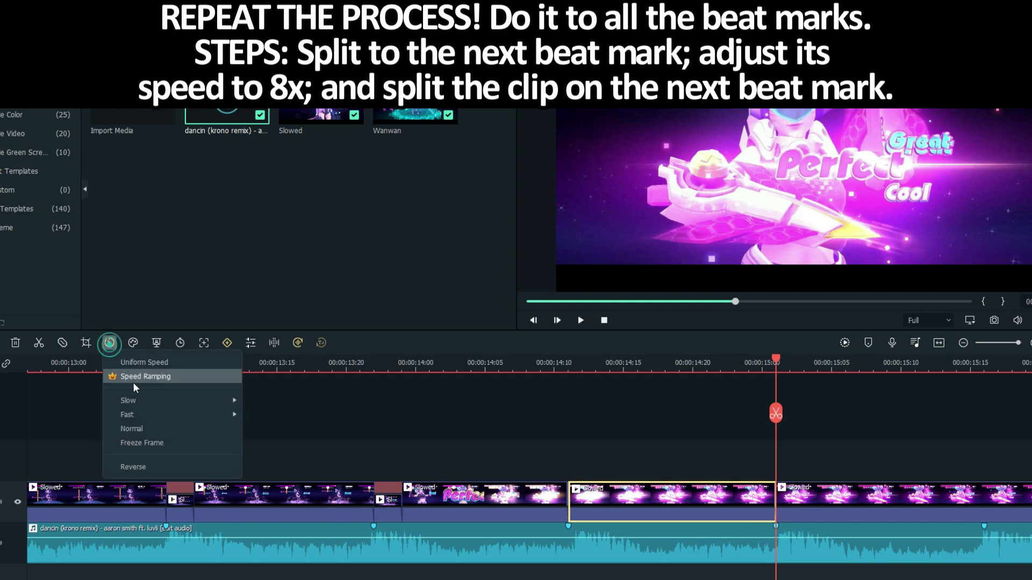
{"action": "left_click", "coordinate": [262, 443]}
- Split the remaining clip at the 00:00:15:01 and 00:00:15:16 beat marks and set the piece between them to Fast 8x
{"action": "left_click", "coordinate": [776, 413]}
{"action": "left_click", "coordinate": [984, 363]}
{"action": "left_click", "coordinate": [984, 412]}
{"action": "left_click", "coordinate": [881, 494]}
{"action": "left_click", "coordinate": [110, 343]}
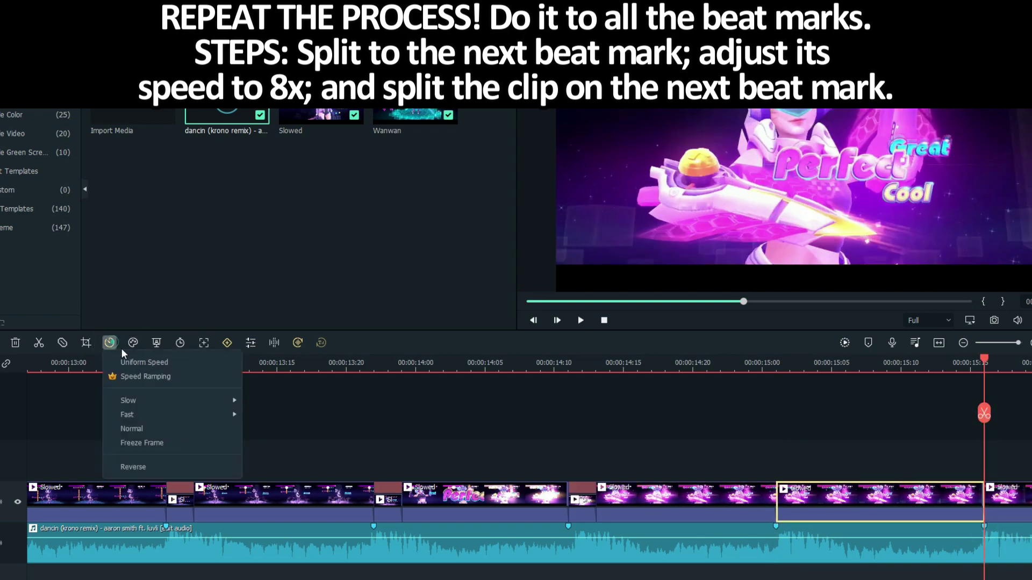
{"action": "left_click", "coordinate": [288, 435]}
- Split the remaining clip at the 00:00:15:16 and 00:00:16:06 beat marks and set the piece between them to Fast 8x
{"action": "left_click", "coordinate": [986, 413]}
{"action": "scroll", "coordinate": [986, 414], "scroll_direction": "right", "scroll_amount": 7}
{"action": "left_click", "coordinate": [651, 363]}
{"action": "left_click", "coordinate": [651, 411]}
{"action": "left_click", "coordinate": [525, 498]}
{"action": "left_click", "coordinate": [109, 342]}
{"action": "left_click", "coordinate": [153, 415]}
{"action": "left_click", "coordinate": [263, 443]}
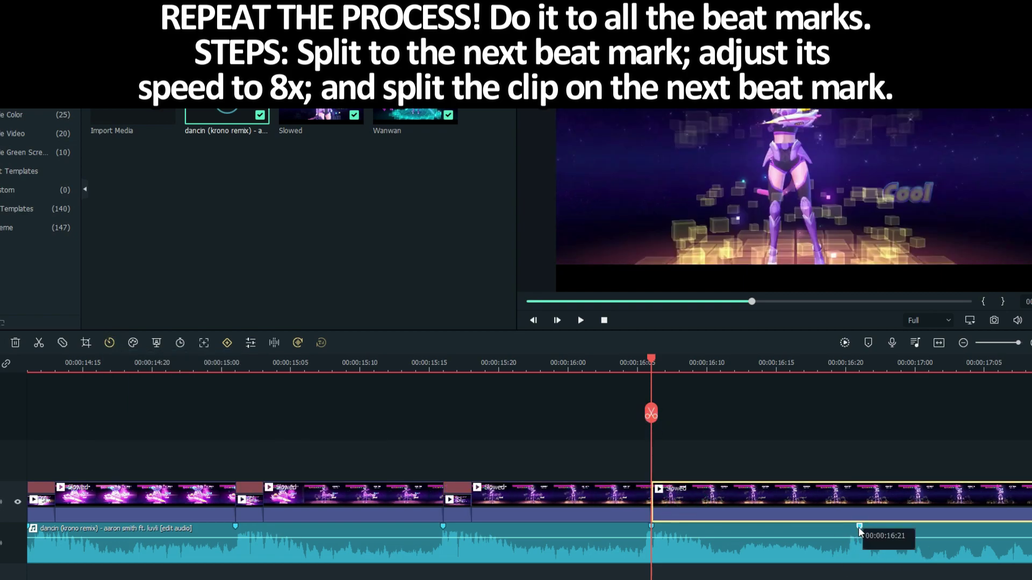
- Split the remaining clip at the 00:00:16:06 and 00:00:16:21 beat marks and set the piece between them to Fast 8x
{"action": "left_click", "coordinate": [859, 363]}
{"action": "left_click", "coordinate": [858, 412]}
{"action": "left_click", "coordinate": [753, 495]}
{"action": "left_click", "coordinate": [109, 343]}
{"action": "left_click", "coordinate": [263, 443]}
- Split the remaining clip at the 00:00:16:21 and 00:00:17:18 beat marks and set the piece between them to Fast 8x
{"action": "scroll", "coordinate": [422, 502], "scroll_direction": "right", "scroll_amount": 5}
{"action": "left_click", "coordinate": [423, 502]}
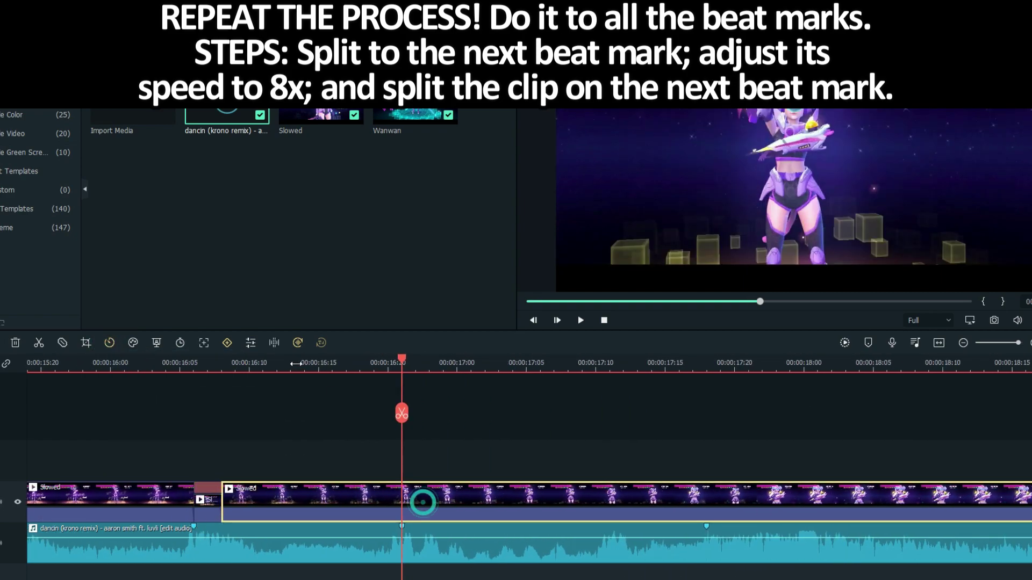
{"action": "left_click", "coordinate": [401, 413]}
{"action": "left_click", "coordinate": [706, 526]}
{"action": "left_click", "coordinate": [706, 413]}
{"action": "left_click", "coordinate": [502, 494]}
{"action": "left_click", "coordinate": [109, 343]}
{"action": "mouse_move", "coordinate": [169, 416]}
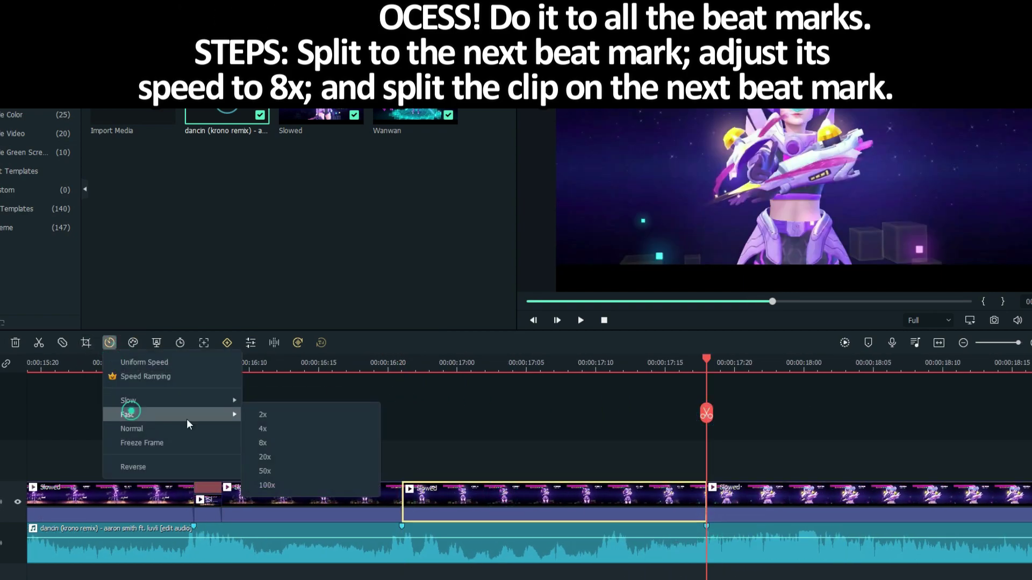
{"action": "left_click", "coordinate": [262, 443]}
- Split the remaining clip at the 00:00:17:18 beat mark and play it forward to the glowing cyan scene
{"action": "left_click", "coordinate": [691, 497]}
{"action": "left_click", "coordinate": [706, 413]}
{"action": "scroll", "coordinate": [529, 502], "scroll_direction": "right", "scroll_amount": 5}
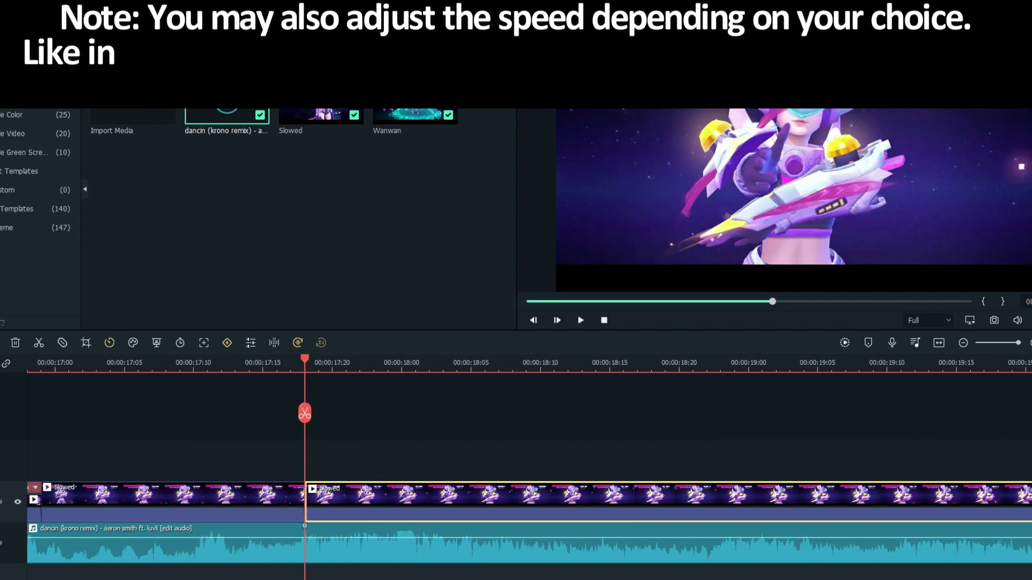
{"action": "scroll", "coordinate": [529, 502], "scroll_direction": "left", "scroll_amount": 1}
{"action": "left_click_drag", "start_coordinate": [532, 366], "coordinate": [478, 366]}
{"action": "left_click", "coordinate": [253, 363]}
{"action": "key", "text": "space"}
{"action": "key", "text": "space"}
{"action": "key", "text": "space"}
{"action": "key", "text": "space"}
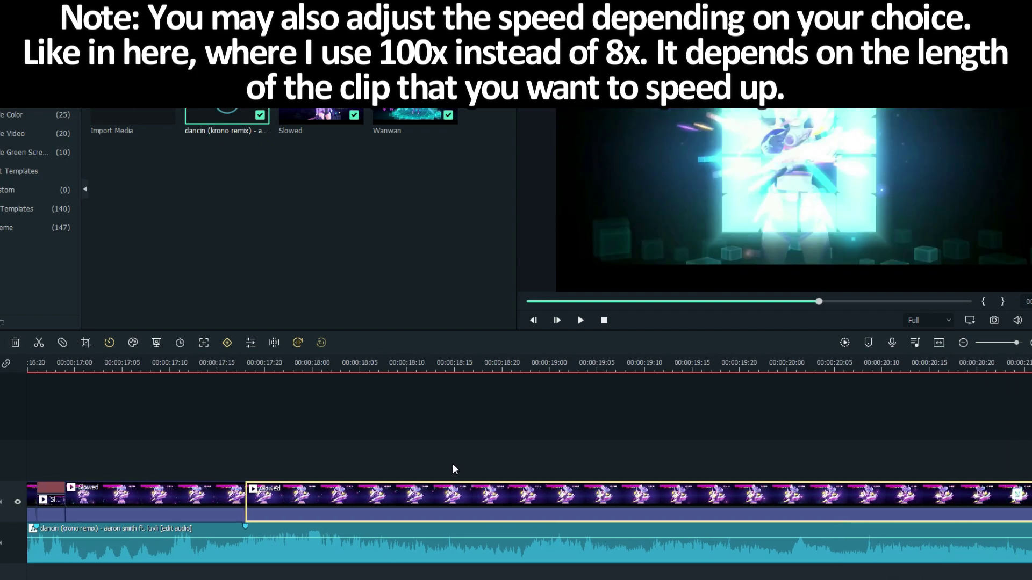
- Split the clip at the glowing cyan scene and set the piece starting at the 00:00:17:18 beat mark to Fast 100x
{"action": "left_click", "coordinate": [39, 347]}
{"action": "left_click", "coordinate": [445, 489]}
{"action": "left_click", "coordinate": [109, 342]}
{"action": "left_click", "coordinate": [143, 416]}
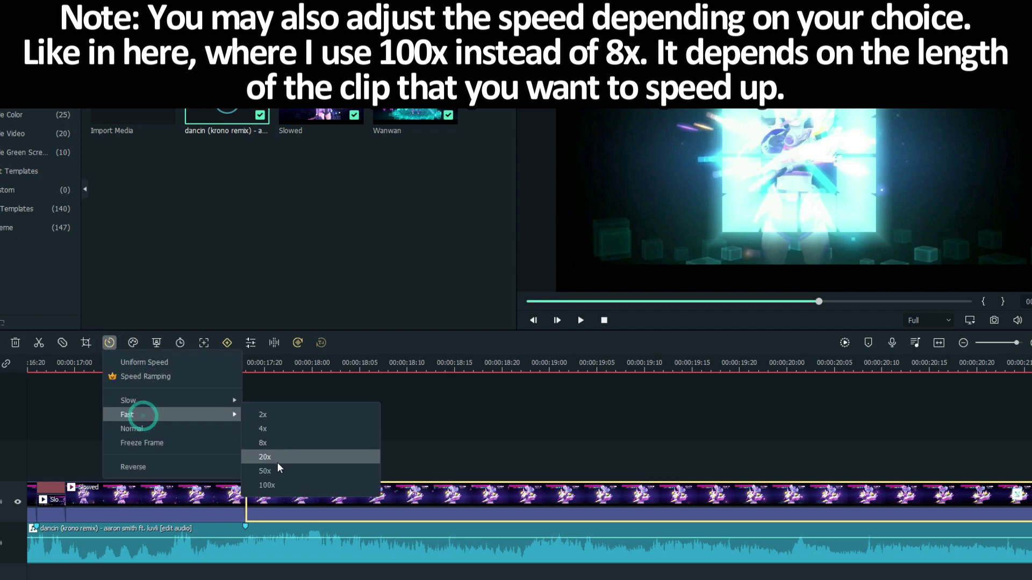
{"action": "left_click", "coordinate": [278, 482]}
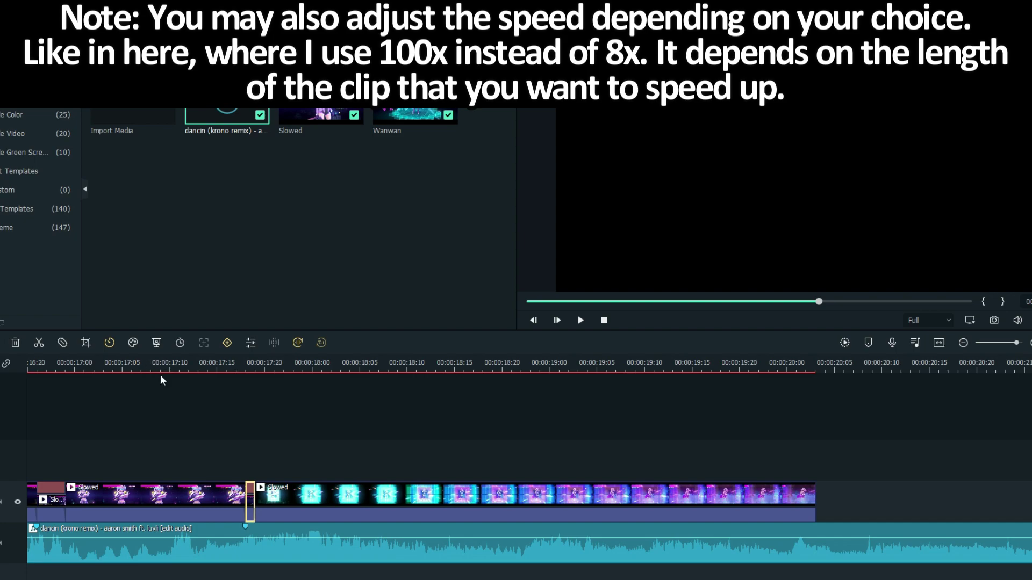
- Play back the ending of the edit around the 100x piece
{"action": "key", "text": "space"}
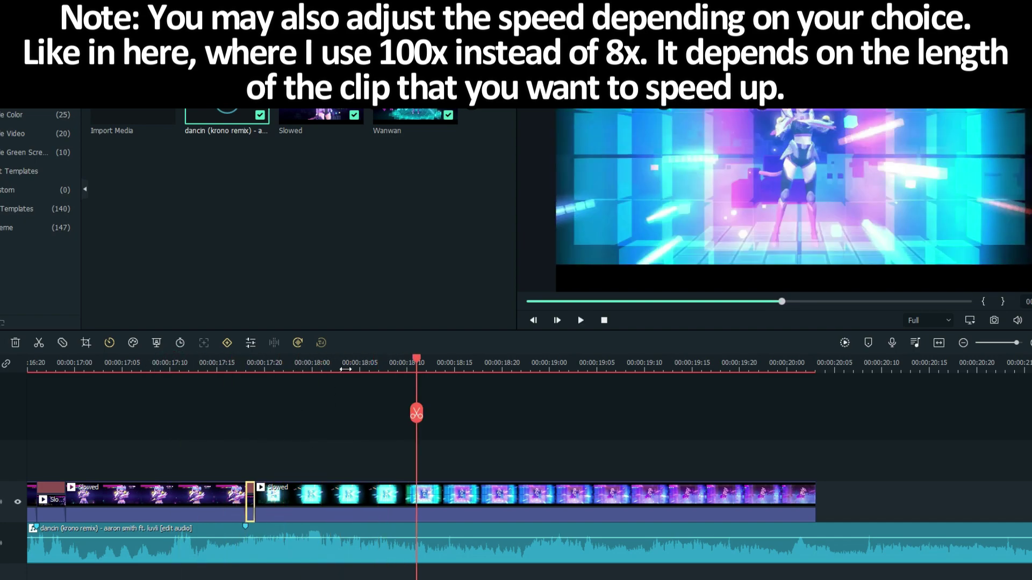
{"action": "scroll", "coordinate": [345, 369], "scroll_direction": "down", "scroll_amount": 2}
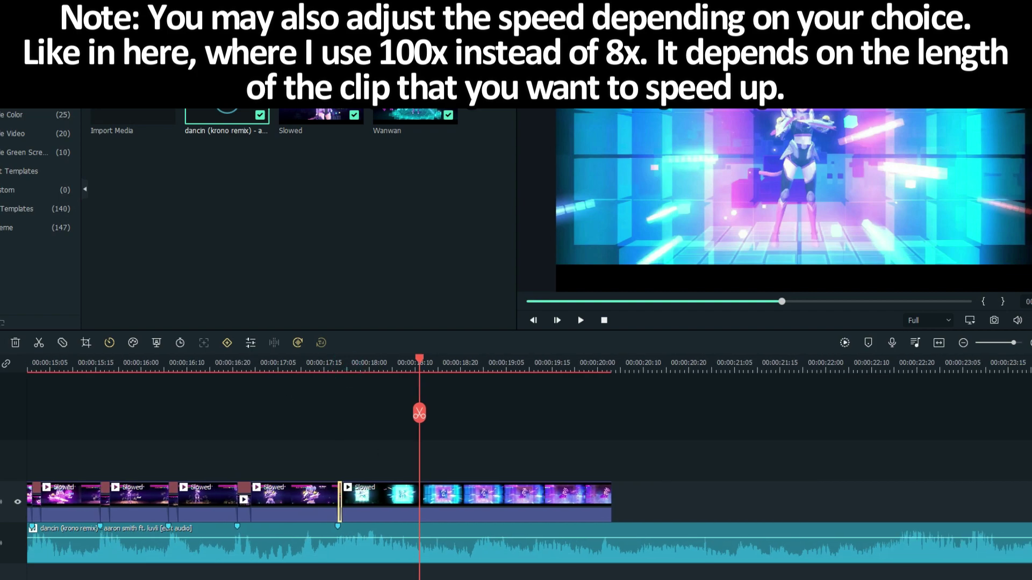
{"action": "key", "text": "space"}
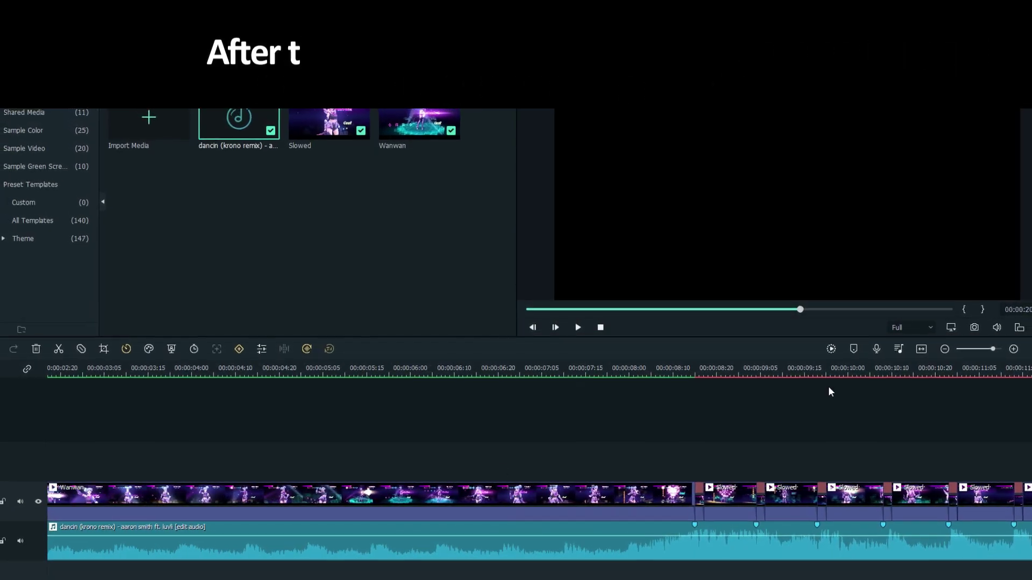
- Split the music track at 00:00:22:17, past the end of the video, and delete the excess audio after it
{"action": "left_click", "coordinate": [921, 350]}
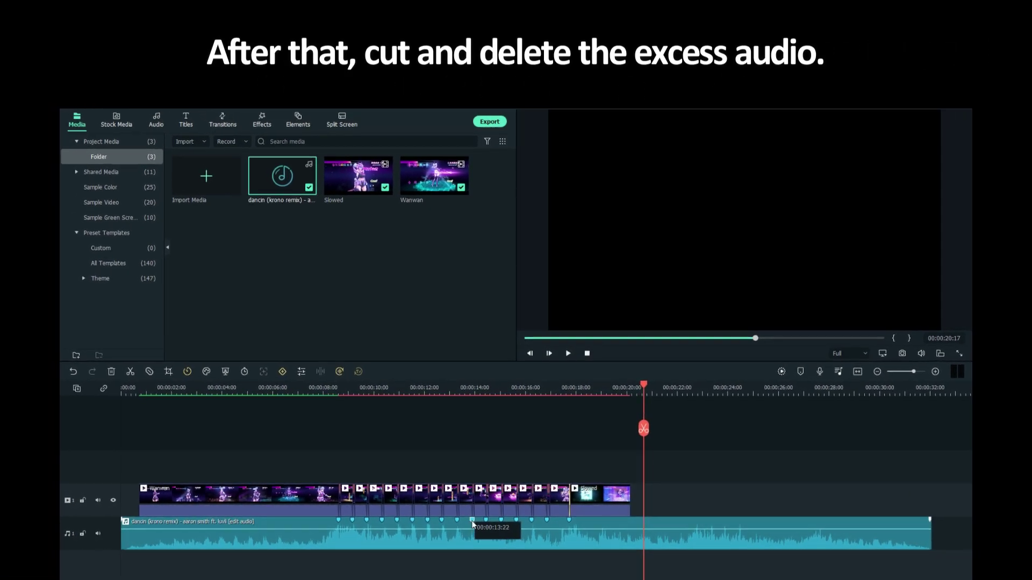
{"action": "left_click", "coordinate": [594, 397]}
{"action": "key", "text": "space"}
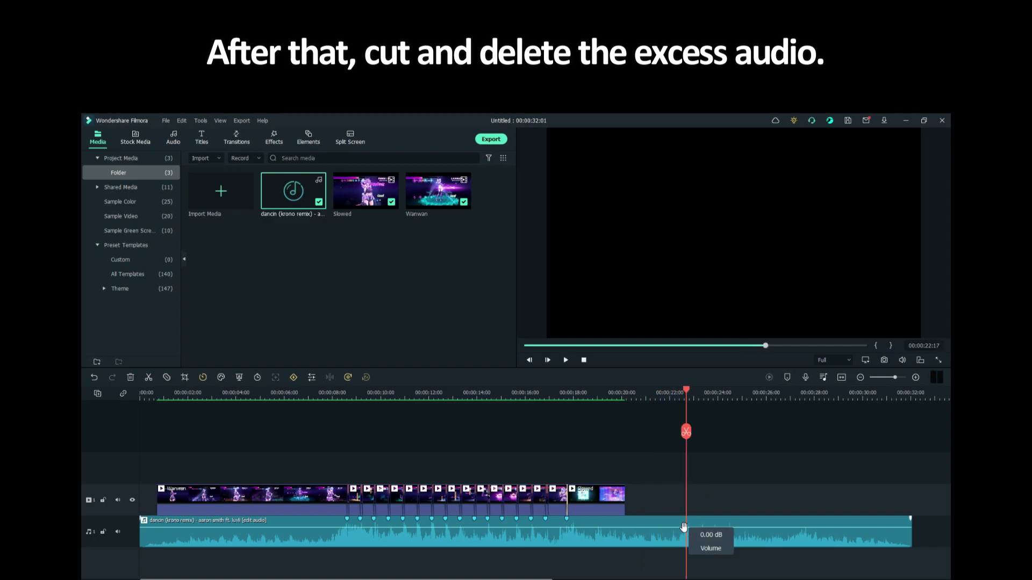
{"action": "left_click", "coordinate": [680, 542]}
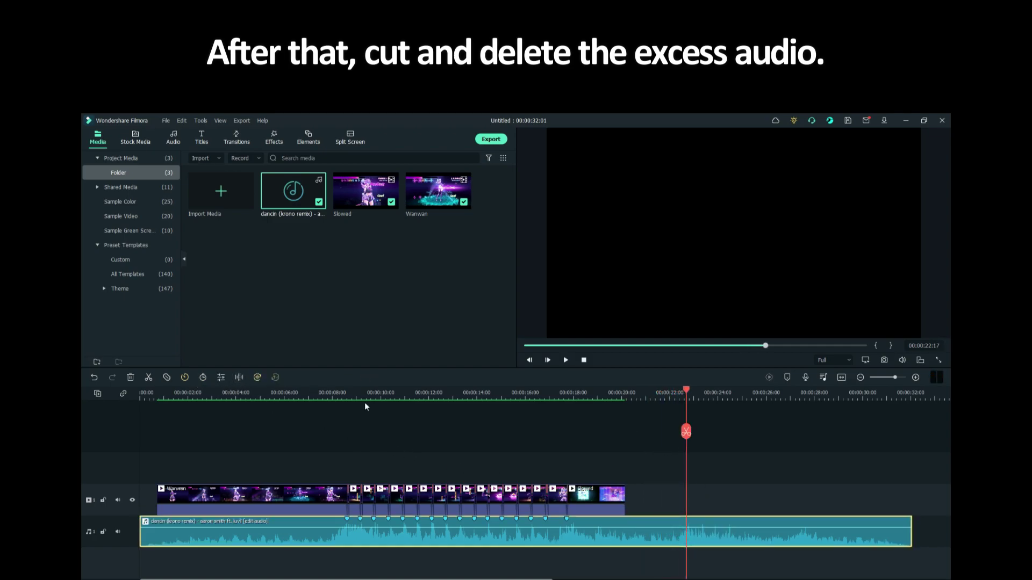
{"action": "left_click", "coordinate": [686, 434]}
{"action": "key", "text": "Delete"}
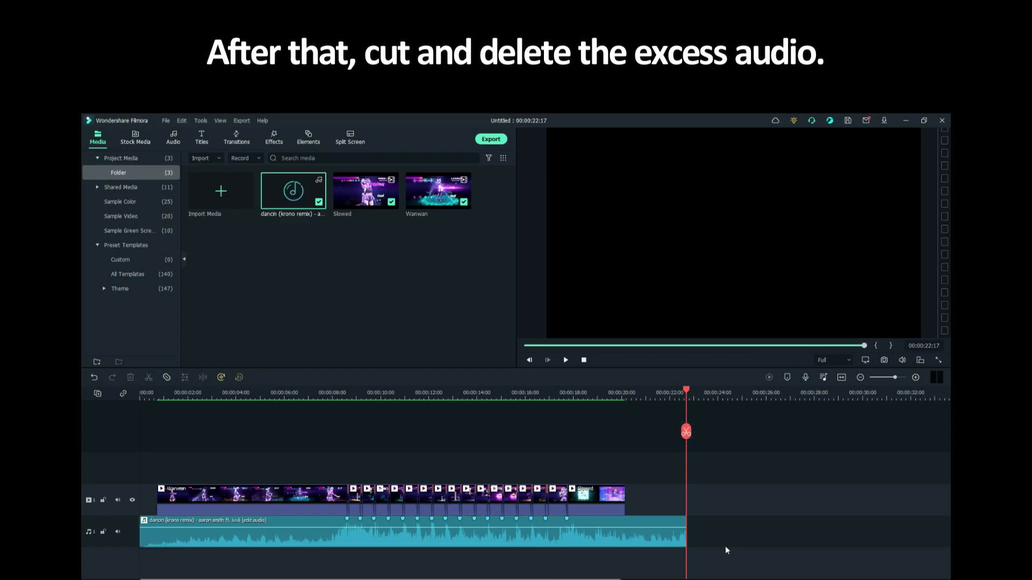
- Play back the whole velocity edit from the start of the timeline
{"action": "left_click_drag", "start_coordinate": [665, 401], "coordinate": [705, 401]}
{"action": "left_click_drag", "start_coordinate": [630, 579], "coordinate": [498, 579]}
{"action": "left_click_drag", "start_coordinate": [415, 579], "coordinate": [296, 577]}
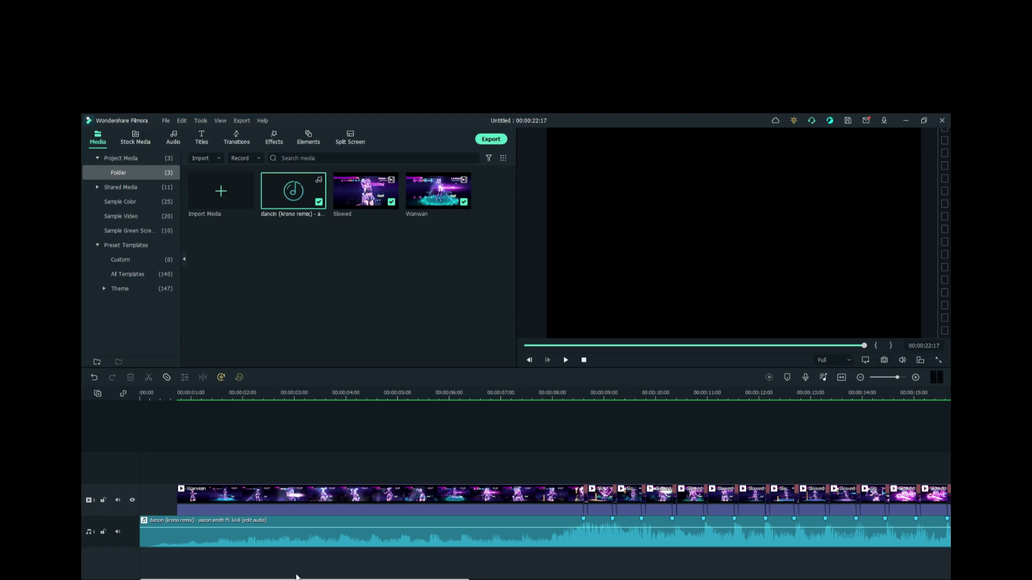
{"action": "scroll", "coordinate": [687, 395], "scroll_direction": "down", "scroll_amount": 3}
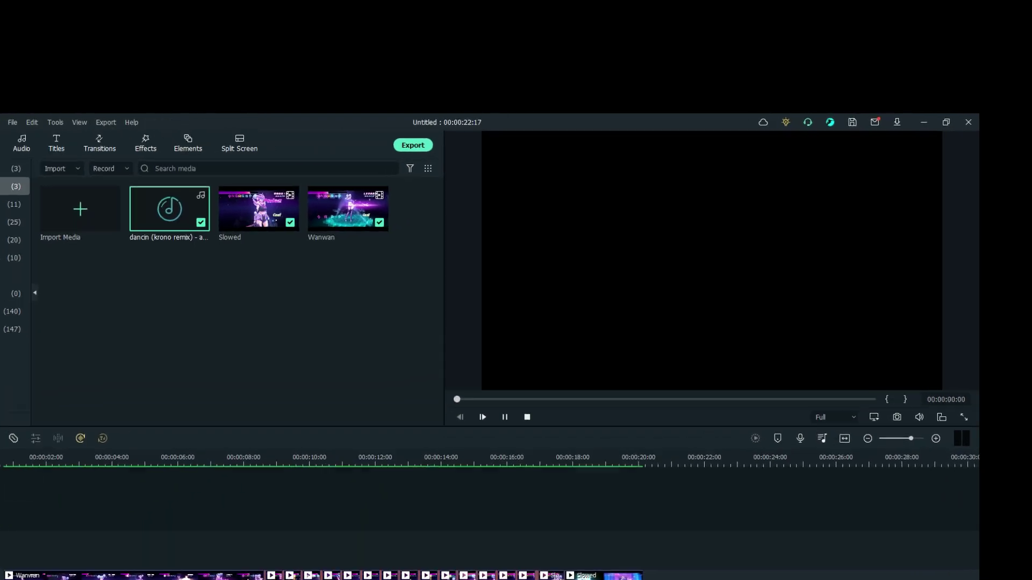
{"action": "key", "text": "space"}
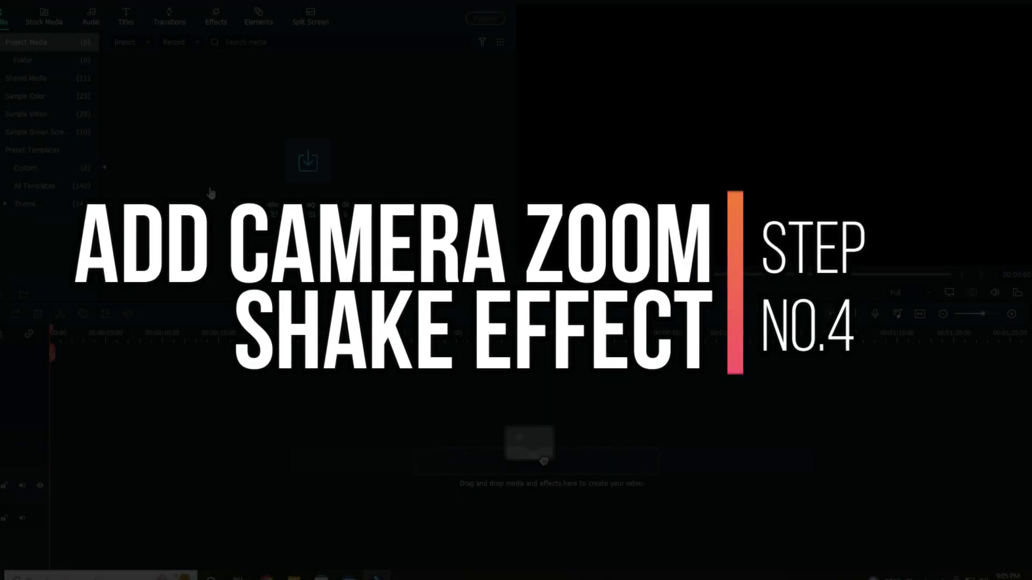
- Export the project to the Desktop as an MP4 named Speed ramped, with Best quality and a 60 fps frame rate
{"action": "left_click", "coordinate": [298, 173]}
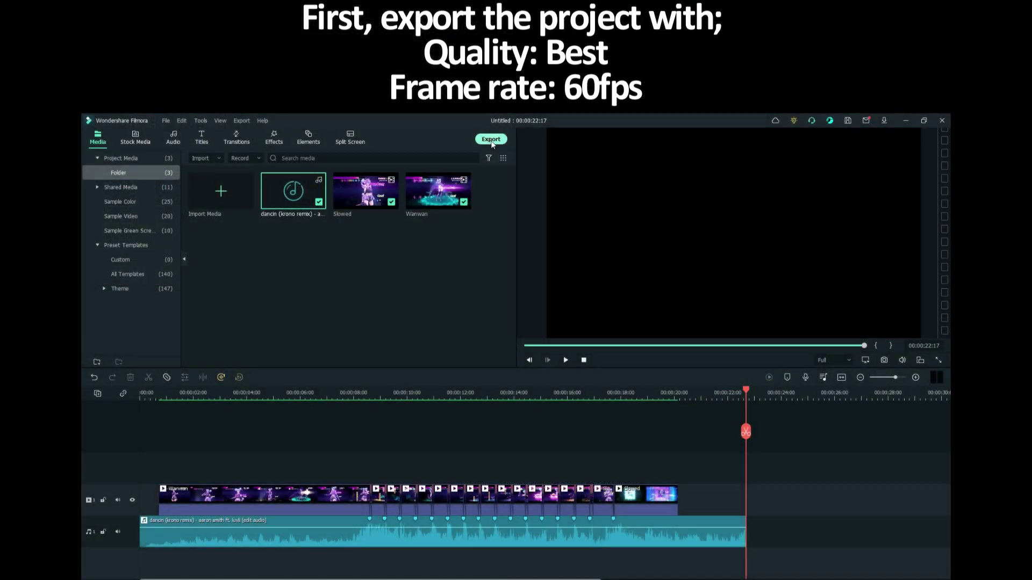
{"action": "left_click", "coordinate": [491, 140]}
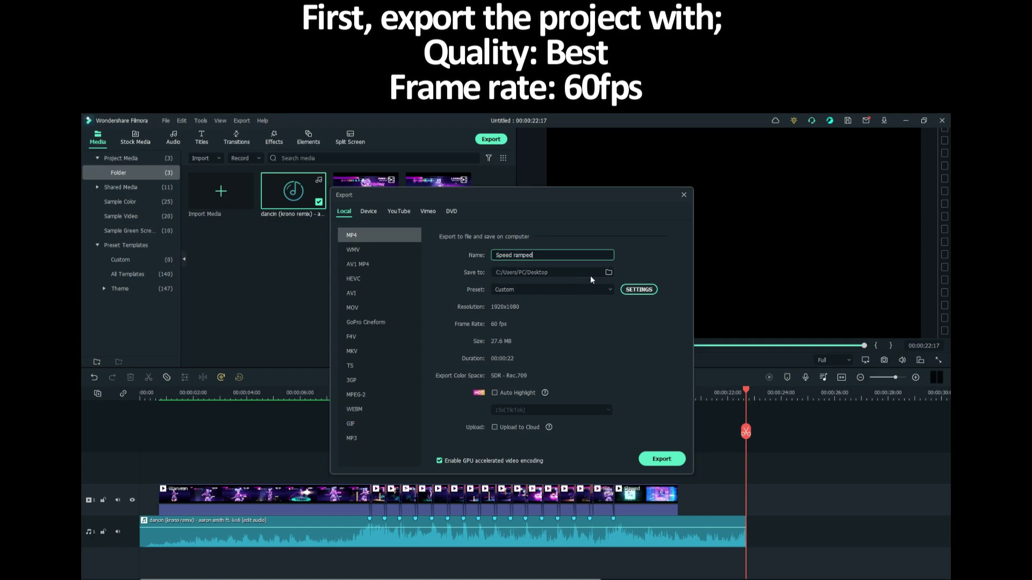
{"action": "left_click", "coordinate": [635, 290]}
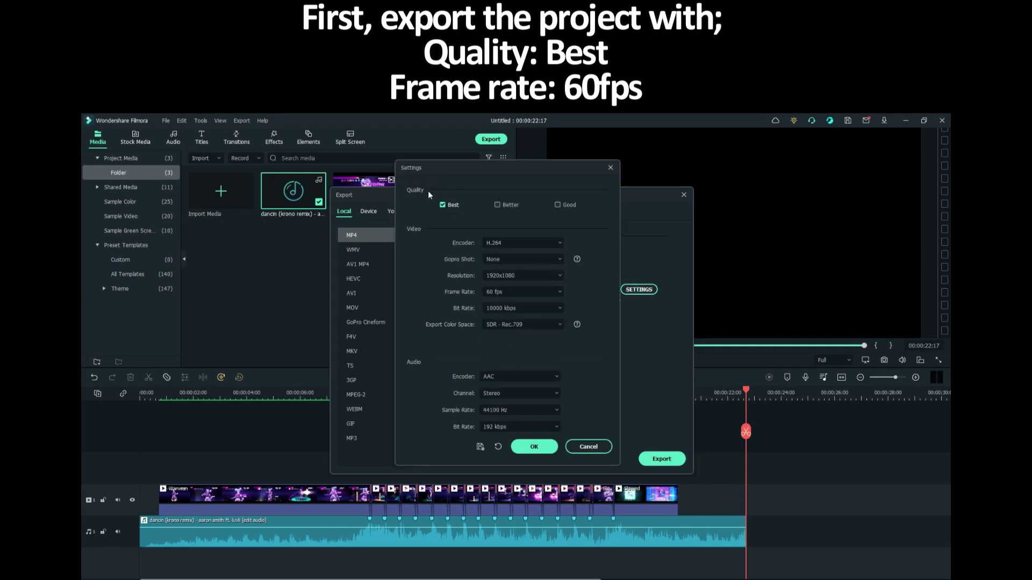
{"action": "left_click", "coordinate": [534, 449]}
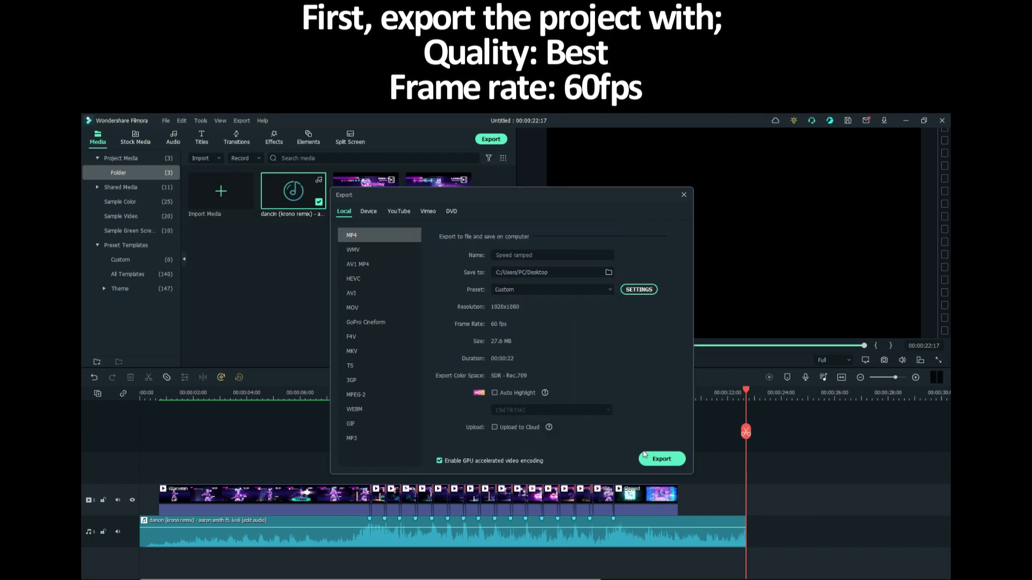
{"action": "left_click", "coordinate": [646, 456]}
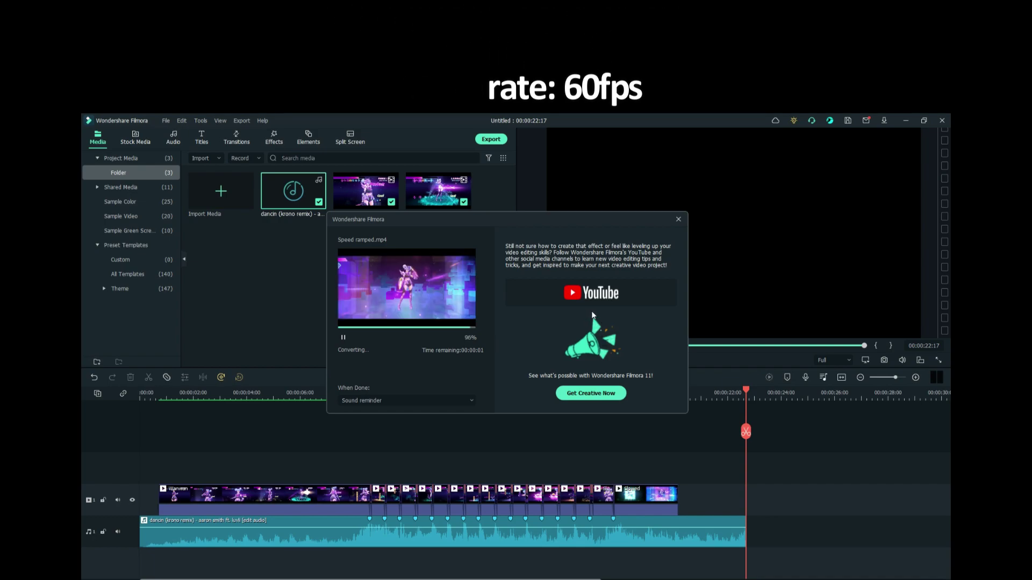
{"action": "left_click", "coordinate": [465, 399]}
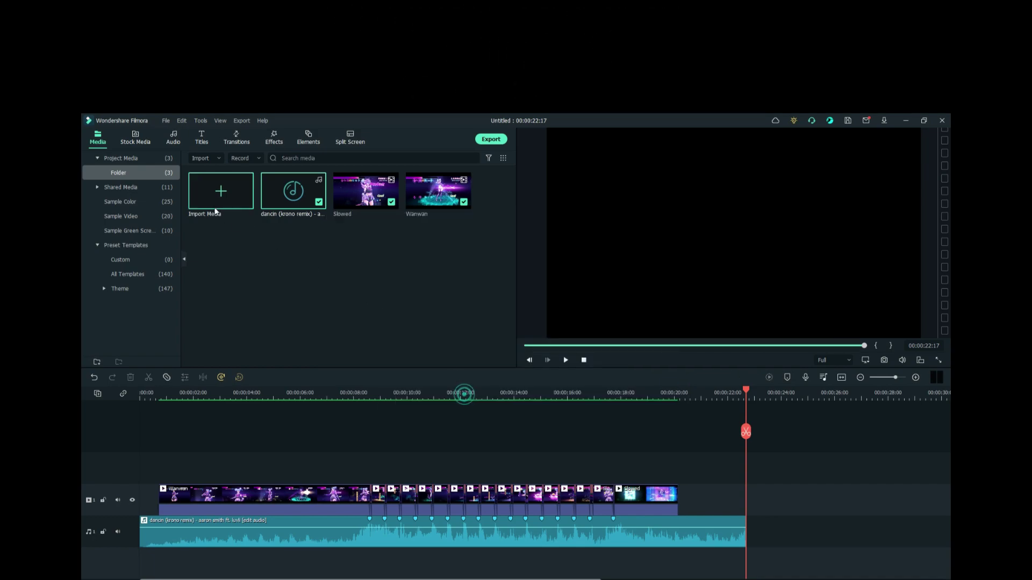
- Import the exported Speed ramped video from the Desktop into the project media
{"action": "left_click", "coordinate": [220, 192]}
{"action": "scroll", "coordinate": [269, 232], "scroll_direction": "down", "scroll_amount": 1}
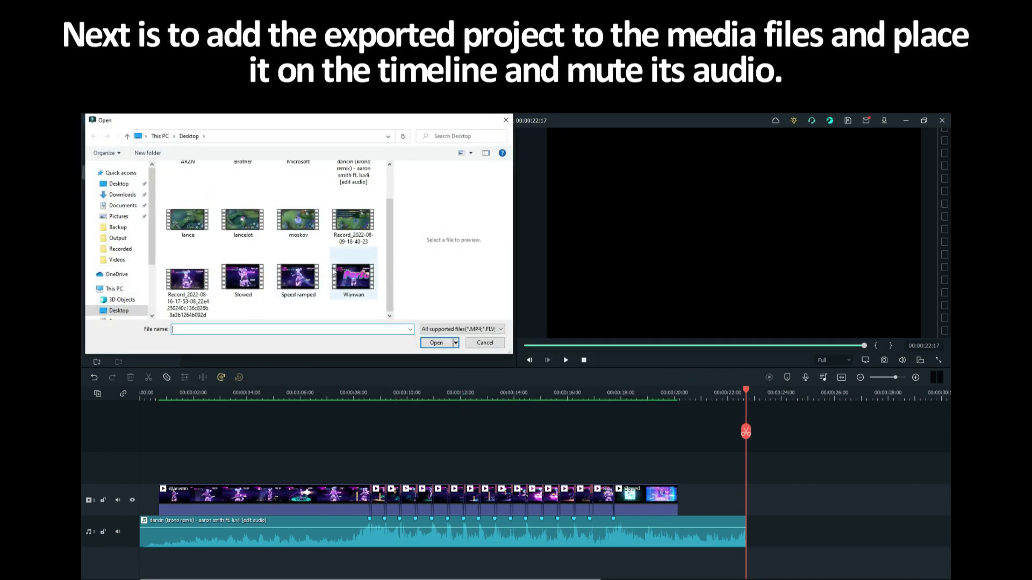
{"action": "left_click", "coordinate": [297, 280]}
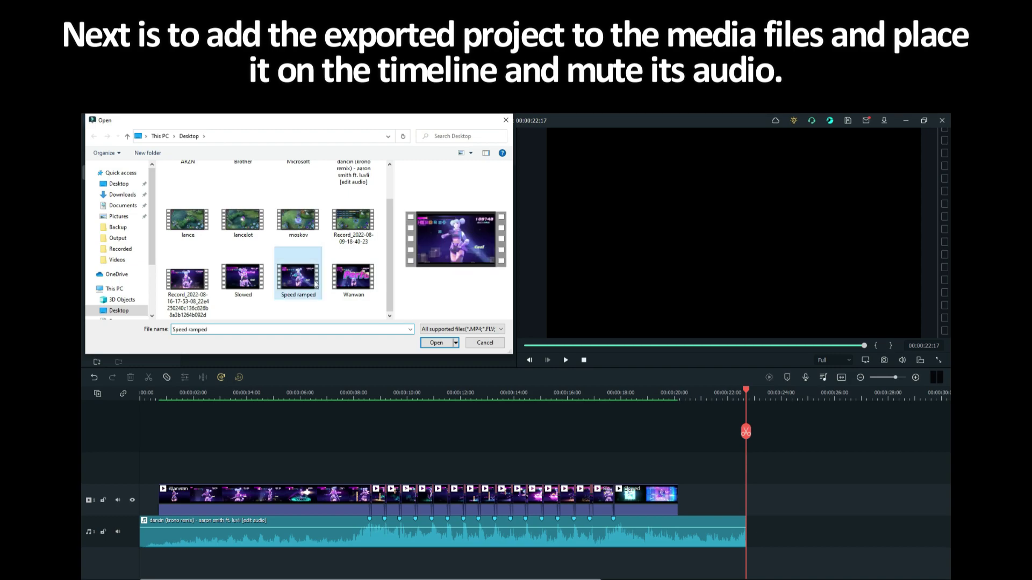
{"action": "left_click", "coordinate": [436, 343]}
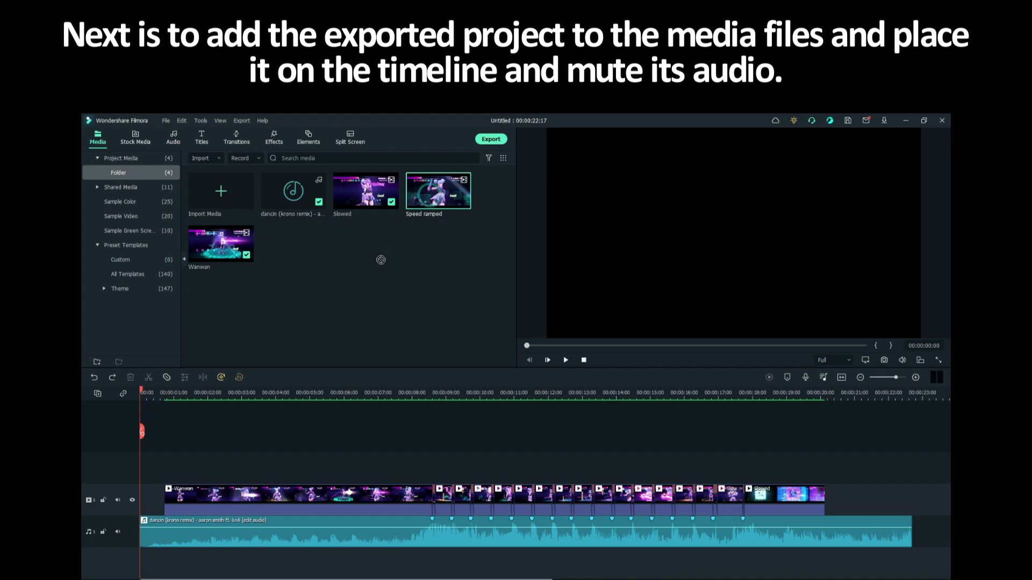
- Place the Speed ramped clip on the track above the existing video at 00:00:00:00 and mute its audio
{"action": "left_click_drag", "start_coordinate": [383, 255], "coordinate": [212, 451]}
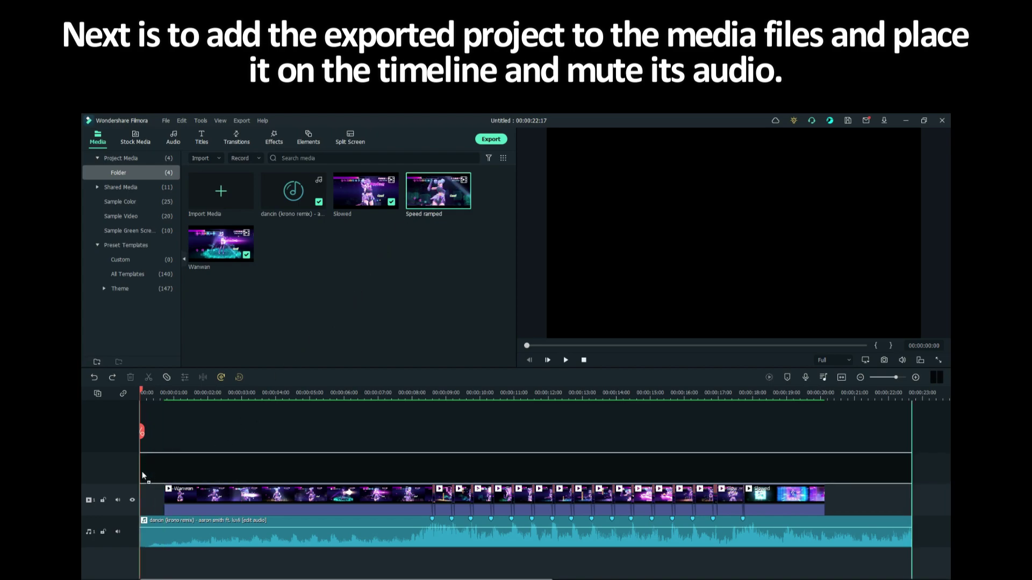
{"action": "left_click_drag", "start_coordinate": [143, 476], "coordinate": [202, 468]}
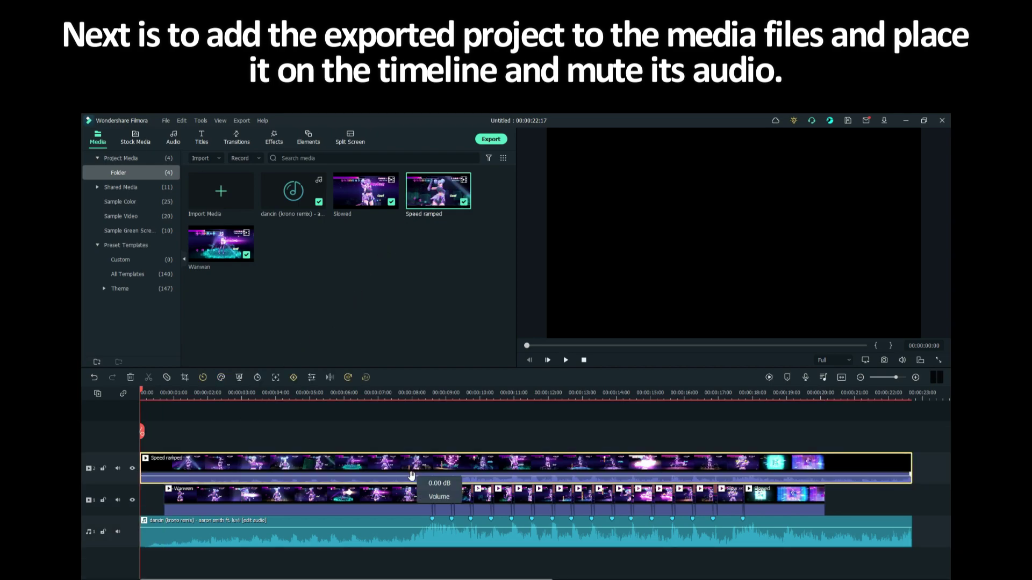
{"action": "left_click_drag", "start_coordinate": [410, 480], "coordinate": [407, 490]}
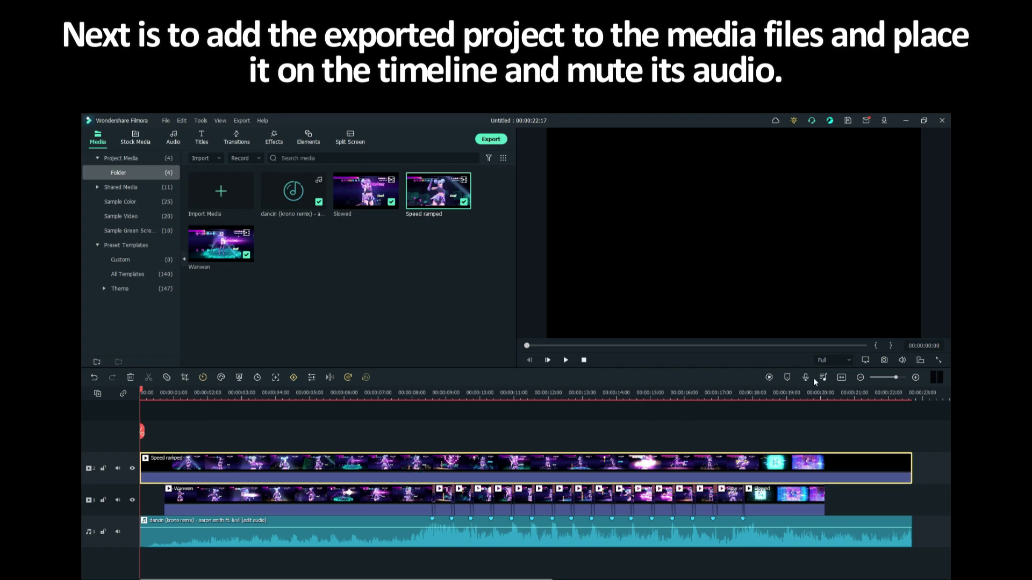
- Split the Speed ramped clip at the first beat mark, 00:00:08:15
{"action": "left_click_drag", "start_coordinate": [398, 396], "coordinate": [452, 396]}
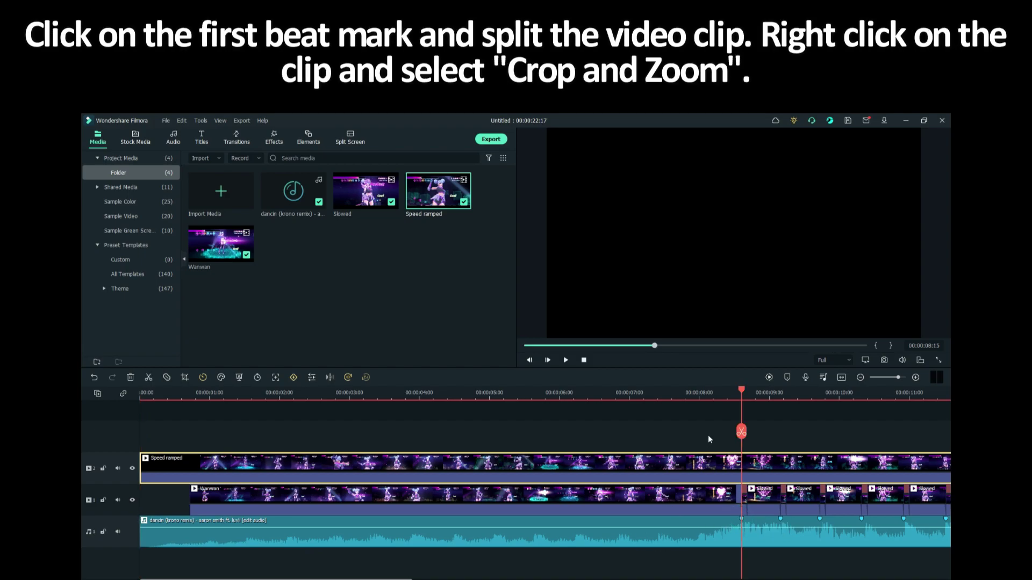
{"action": "left_click_drag", "start_coordinate": [359, 578], "coordinate": [485, 578]}
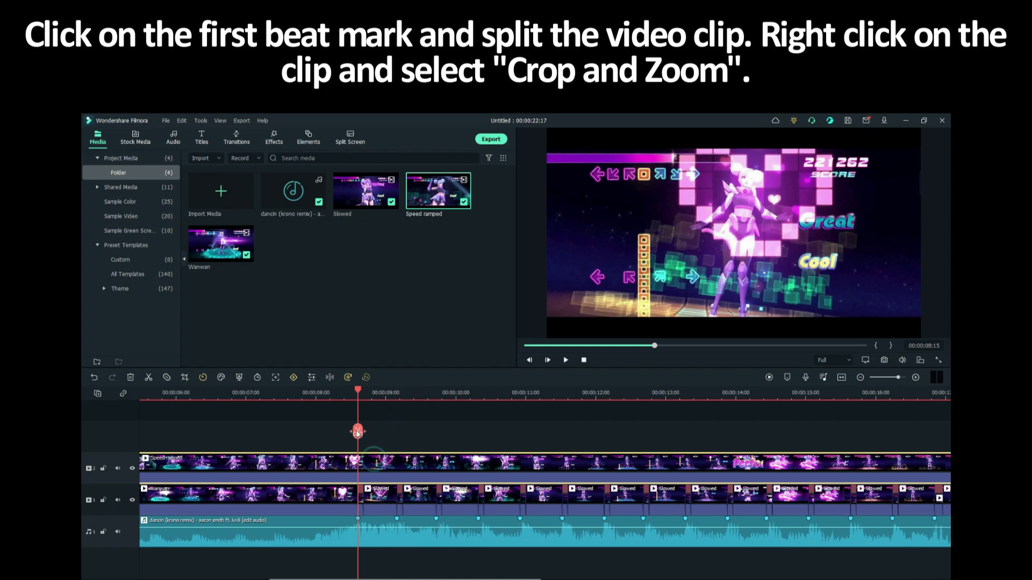
{"action": "left_click", "coordinate": [358, 431]}
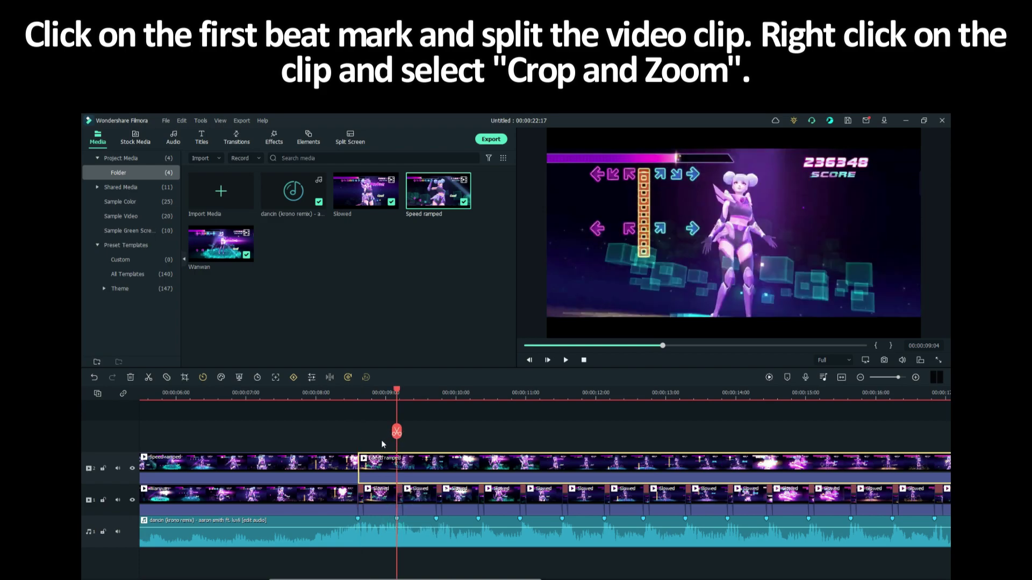
- Open Crop and Zoom for the Speed ramped clip after the first beat mark and shrink its Pan & Zoom Start frame to about 1792 x 1008
{"action": "double_click", "coordinate": [375, 467]}
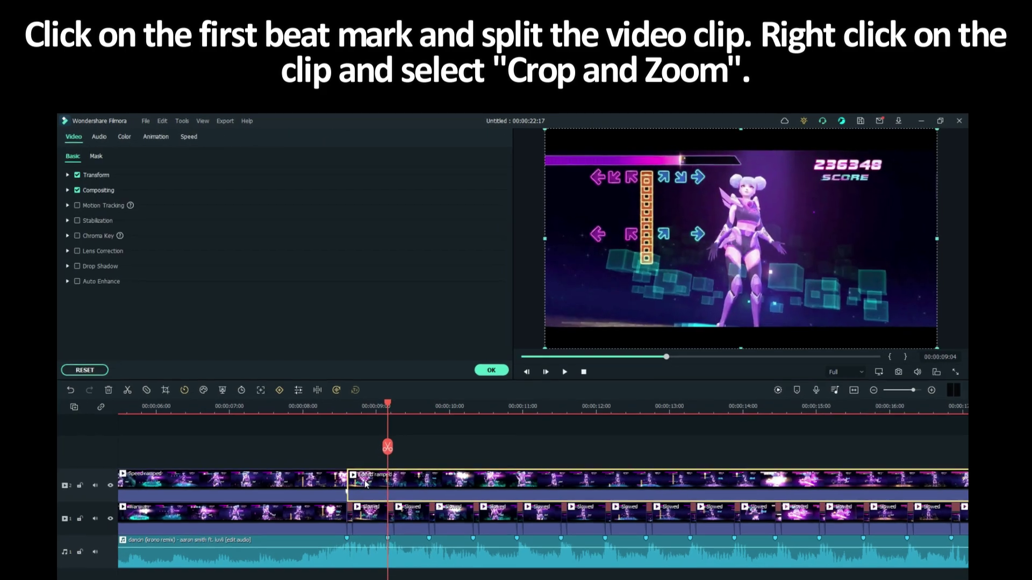
{"action": "right_click", "coordinate": [375, 467]}
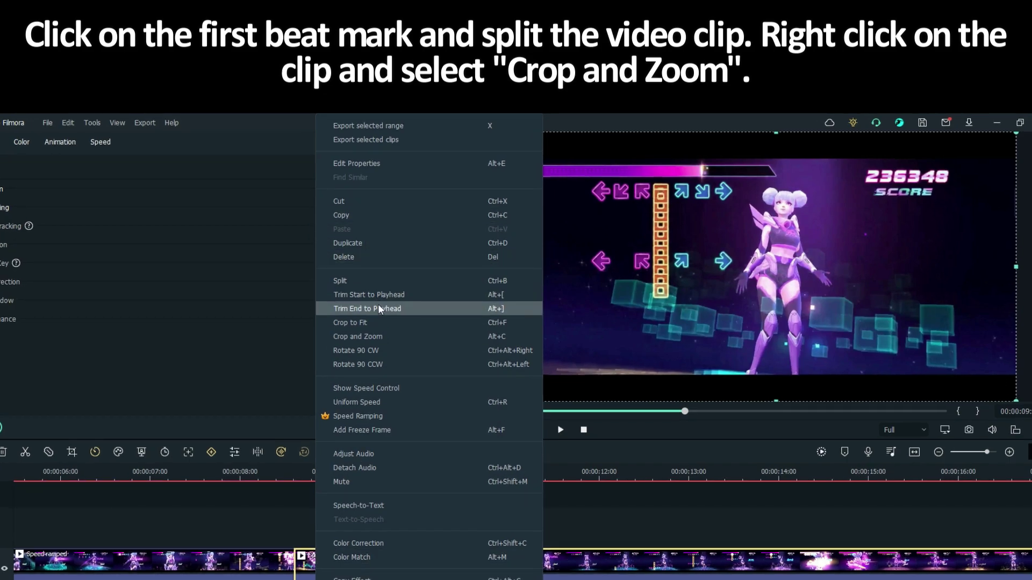
{"action": "left_click", "coordinate": [359, 336]}
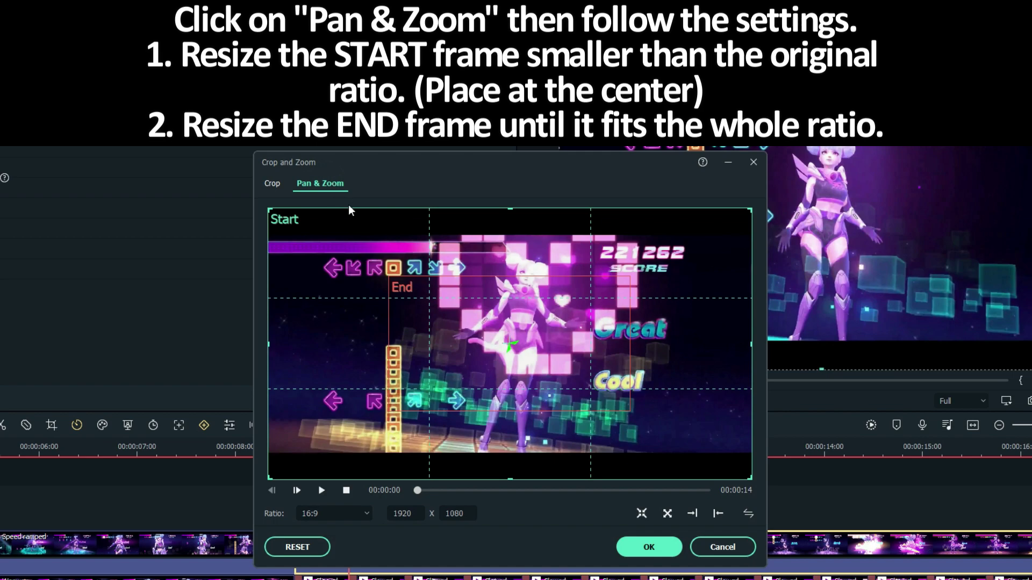
{"action": "left_click", "coordinate": [414, 289]}
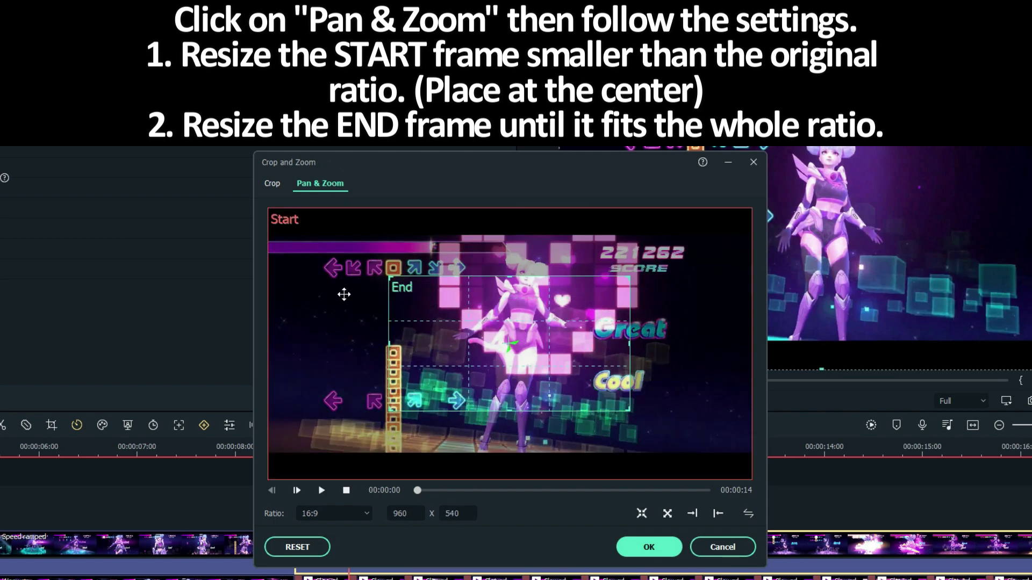
{"action": "left_click", "coordinate": [286, 222]}
{"action": "left_click_drag", "start_coordinate": [270, 209], "coordinate": [293, 247]}
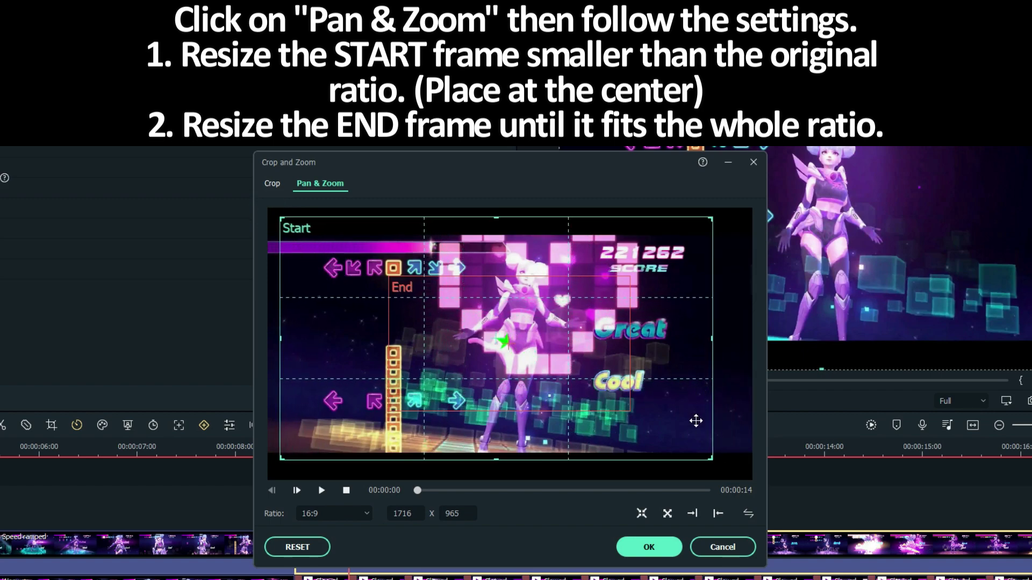
{"action": "left_click_drag", "start_coordinate": [710, 458], "coordinate": [731, 463]}
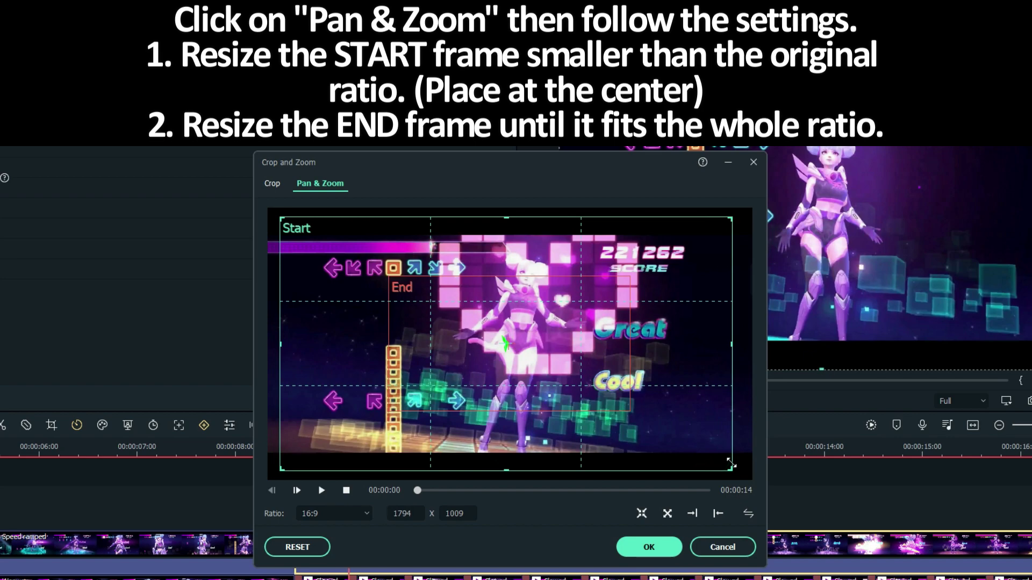
{"action": "left_click_drag", "start_coordinate": [580, 386], "coordinate": [579, 384]}
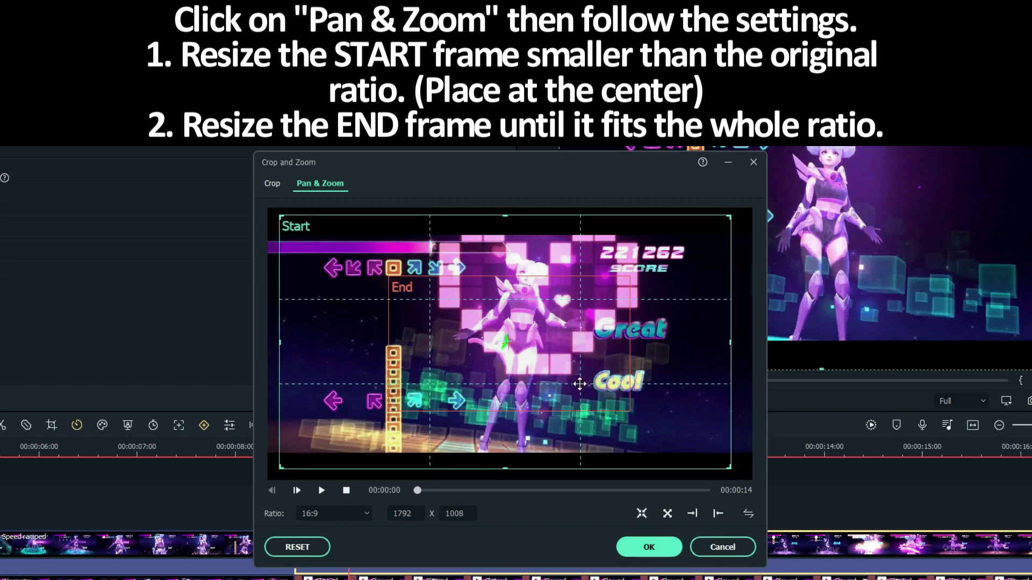
- Enlarge the Pan & Zoom End frame to fill the whole 1920 x 1080 picture
{"action": "left_click", "coordinate": [444, 295]}
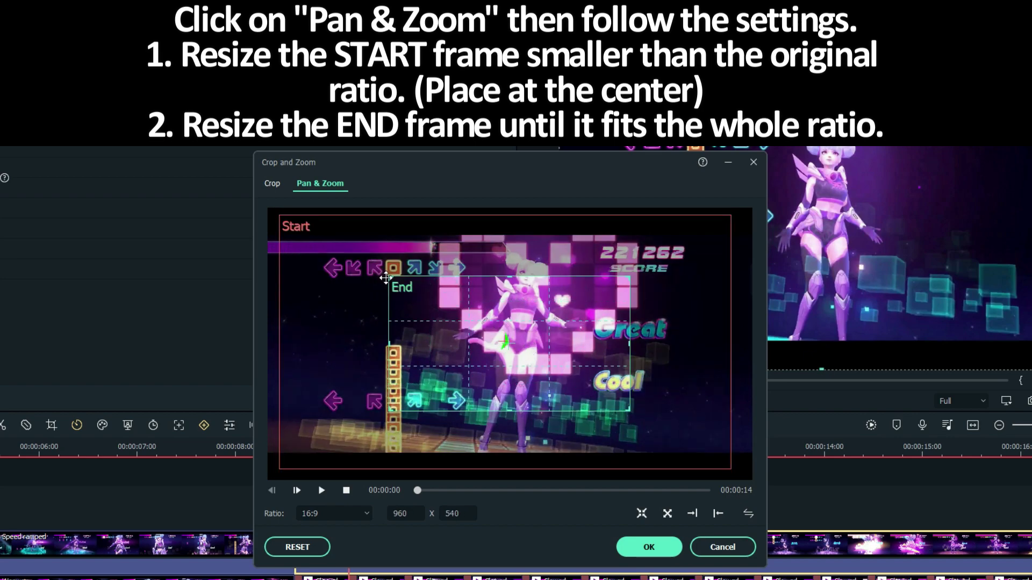
{"action": "left_click_drag", "start_coordinate": [386, 275], "coordinate": [268, 208]}
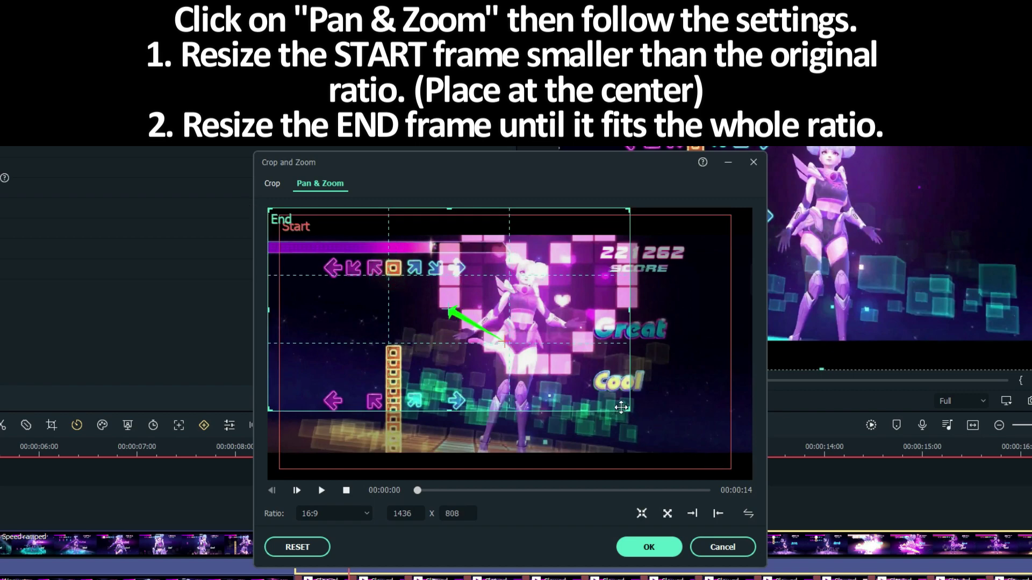
{"action": "left_click_drag", "start_coordinate": [629, 409], "coordinate": [776, 498]}
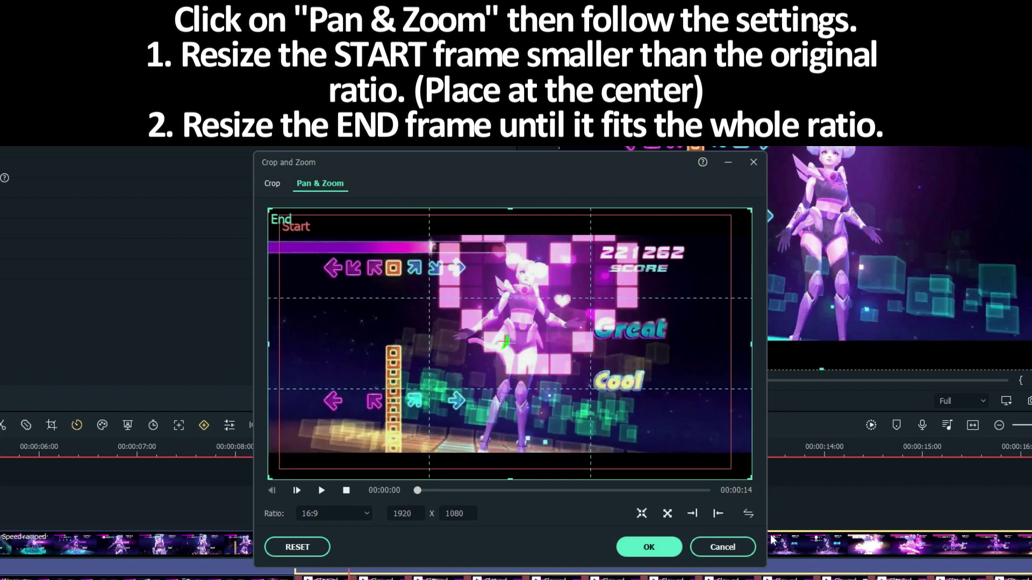
- Reduce the Start frame to about 1731 x 974, centre it in the picture and apply the Pan & Zoom settings
{"action": "left_click", "coordinate": [445, 331]}
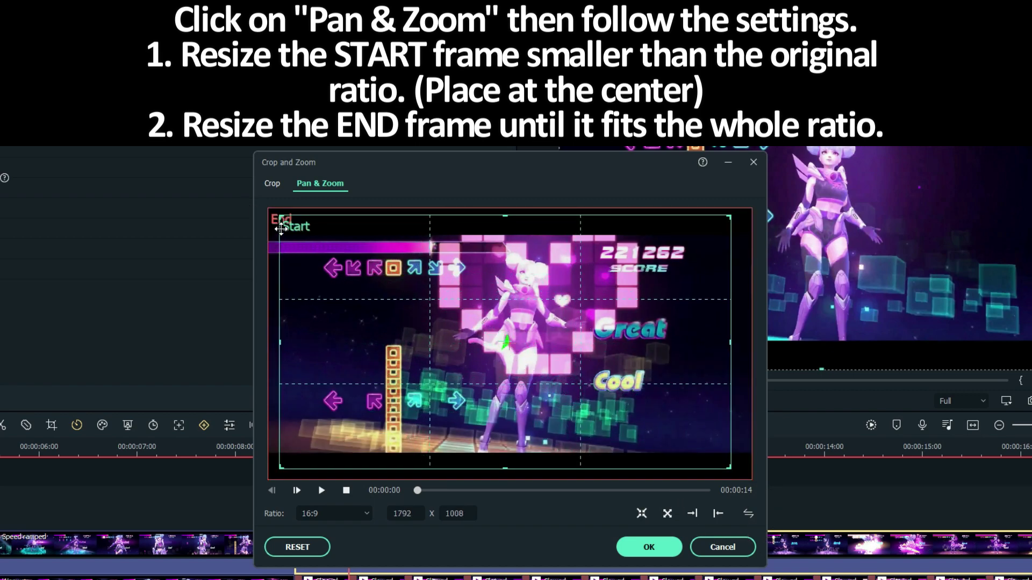
{"action": "left_click_drag", "start_coordinate": [280, 217], "coordinate": [286, 222]}
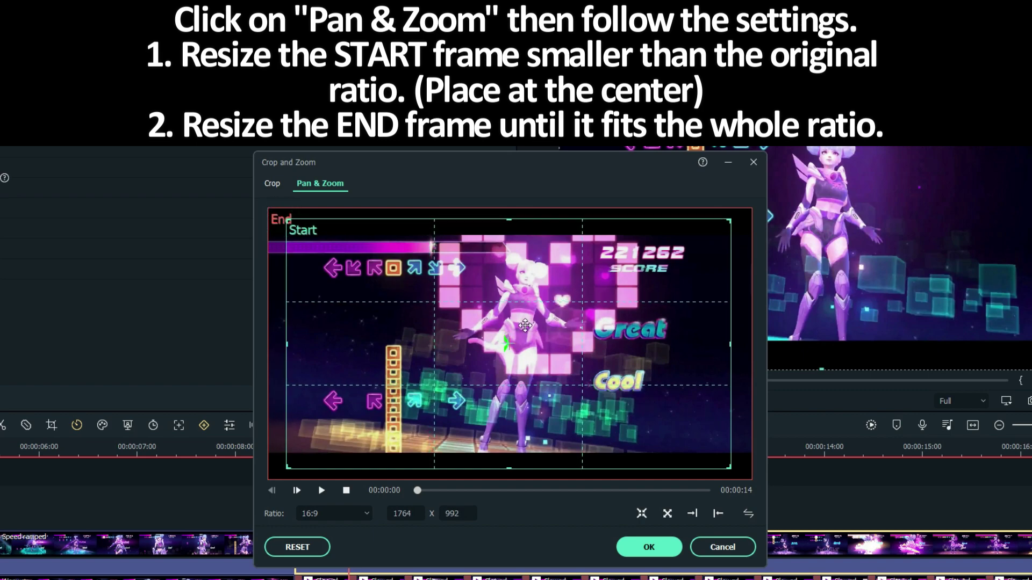
{"action": "left_click_drag", "start_coordinate": [728, 470], "coordinate": [725, 466]}
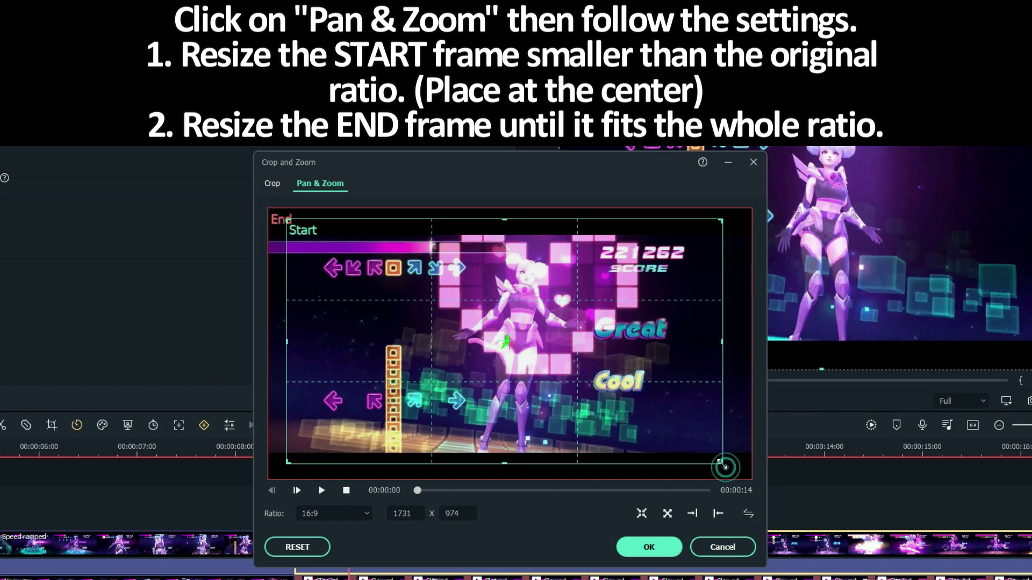
{"action": "left_click_drag", "start_coordinate": [613, 420], "coordinate": [618, 423]}
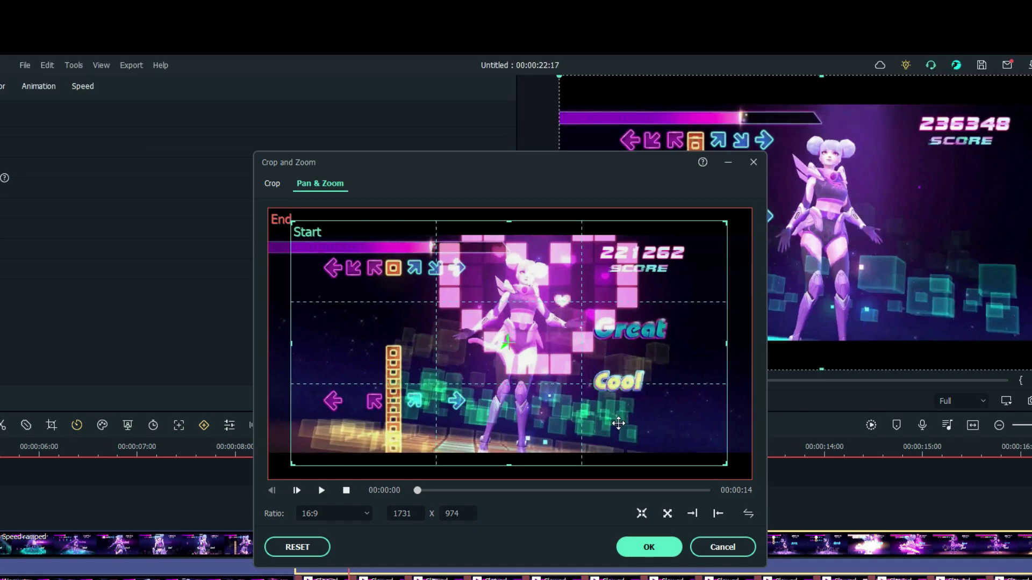
{"action": "left_click", "coordinate": [662, 546]}
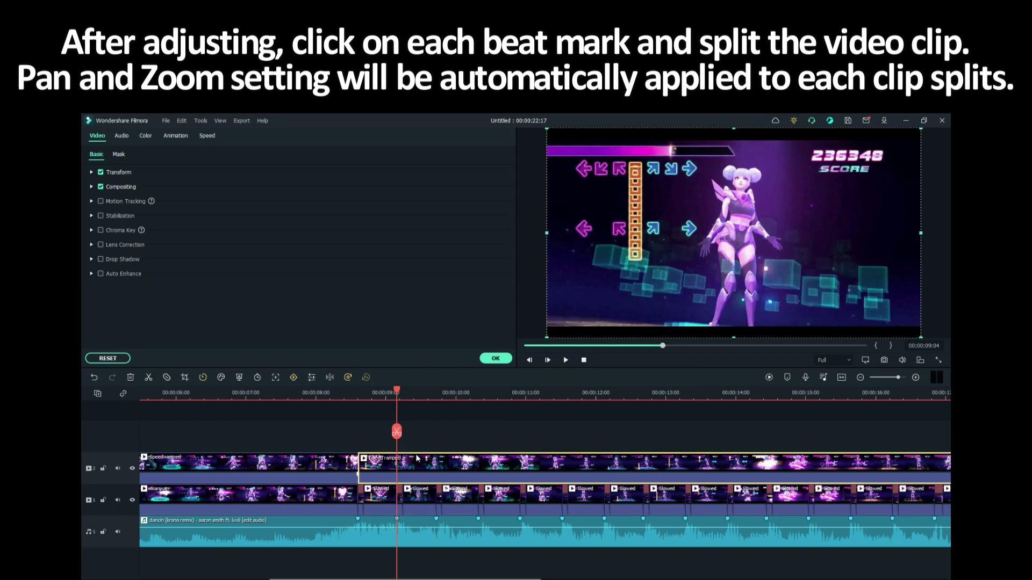
- Split the Speed ramped clip at six consecutive beat marks, starting from the one at 00:00:09:04
{"action": "left_click", "coordinate": [152, 377]}
{"action": "left_click", "coordinate": [436, 518]}
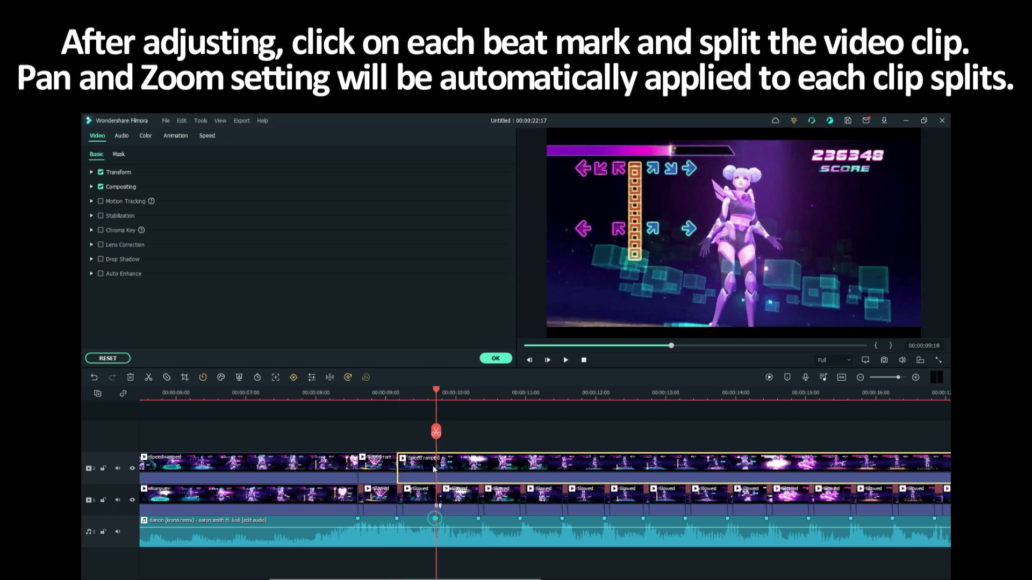
{"action": "left_click", "coordinate": [435, 432]}
{"action": "left_click", "coordinate": [477, 518]}
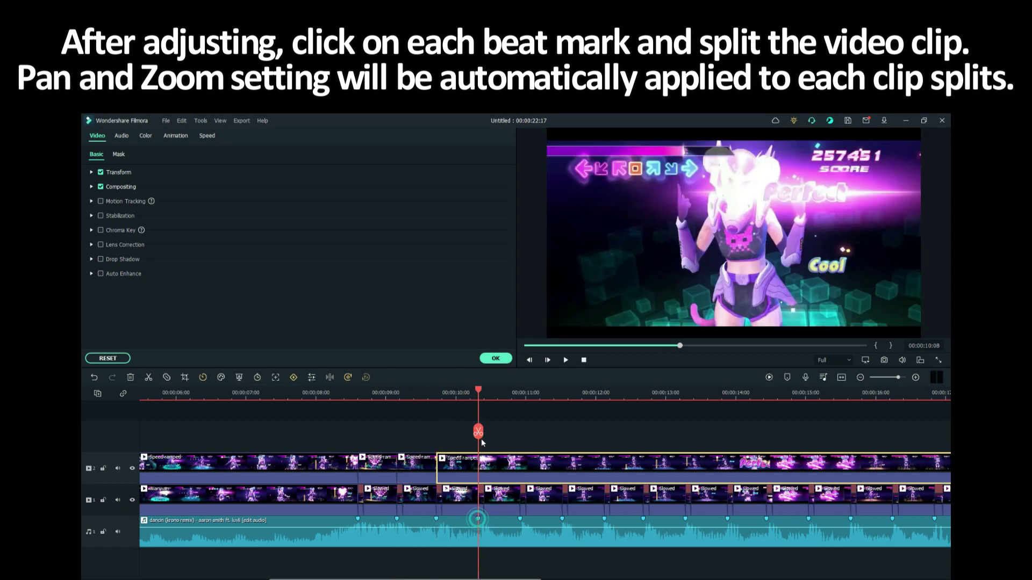
{"action": "left_click", "coordinate": [478, 432]}
{"action": "left_click", "coordinate": [519, 519]}
{"action": "left_click", "coordinate": [519, 433]}
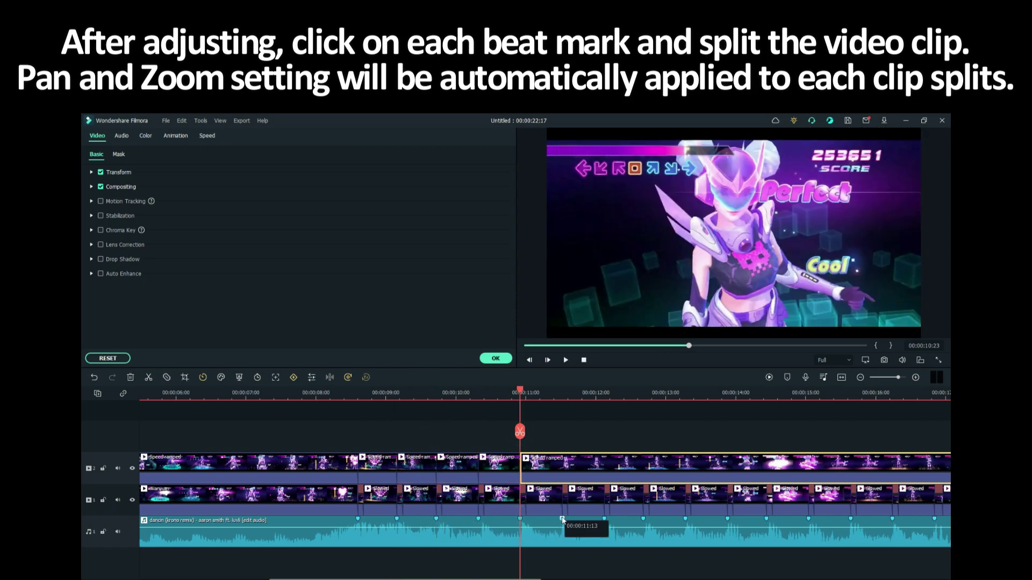
{"action": "left_click", "coordinate": [561, 518]}
{"action": "left_click", "coordinate": [562, 433]}
{"action": "left_click", "coordinate": [604, 518]}
{"action": "left_click", "coordinate": [604, 432]}
- Play the split section from just before the first beat mark to check the zoom effect on the beats
{"action": "left_click", "coordinate": [312, 394]}
{"action": "key", "text": "space"}
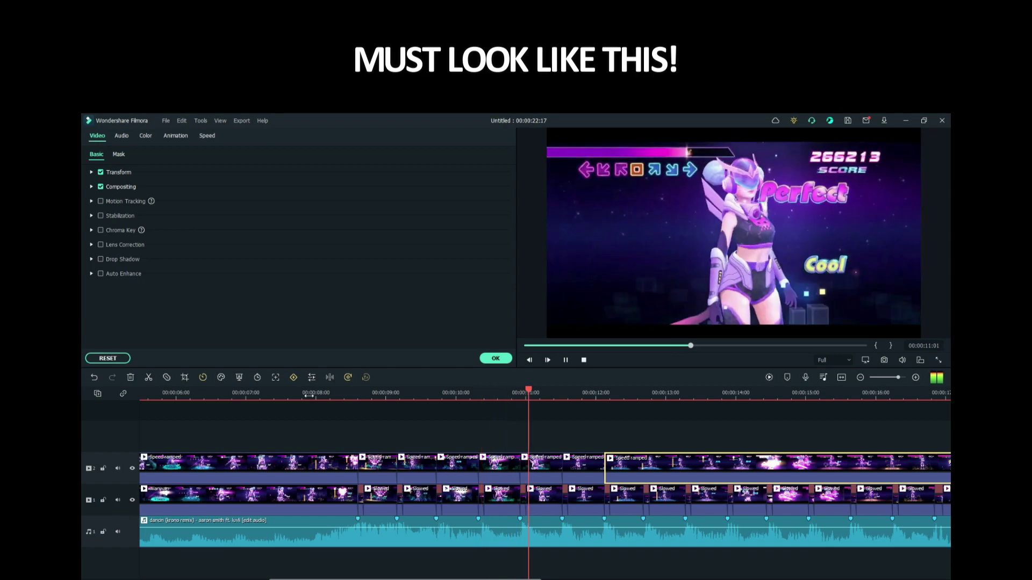
{"action": "key", "text": "space"}
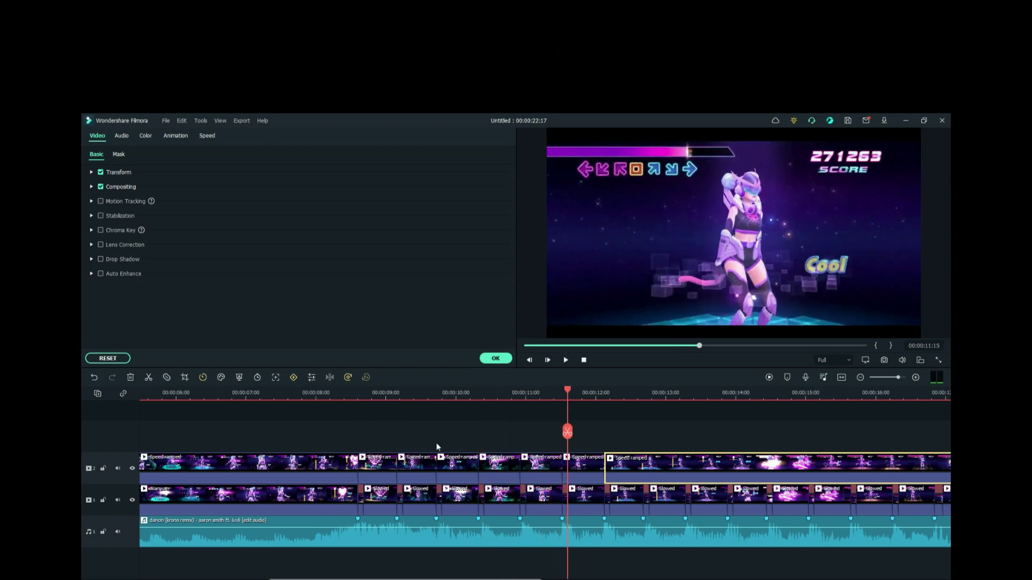
- Split the Speed ramped clip at the next five beat marks, up to the one at 00:00:15:01
{"action": "left_click", "coordinate": [644, 518]}
{"action": "left_click", "coordinate": [643, 432]}
{"action": "left_click", "coordinate": [685, 519]}
{"action": "left_click", "coordinate": [685, 432]}
{"action": "left_click", "coordinate": [727, 519]}
{"action": "left_click", "coordinate": [727, 431]}
{"action": "left_click", "coordinate": [766, 519]}
{"action": "left_click", "coordinate": [766, 431]}
{"action": "left_click", "coordinate": [808, 519]}
{"action": "left_click", "coordinate": [808, 431]}
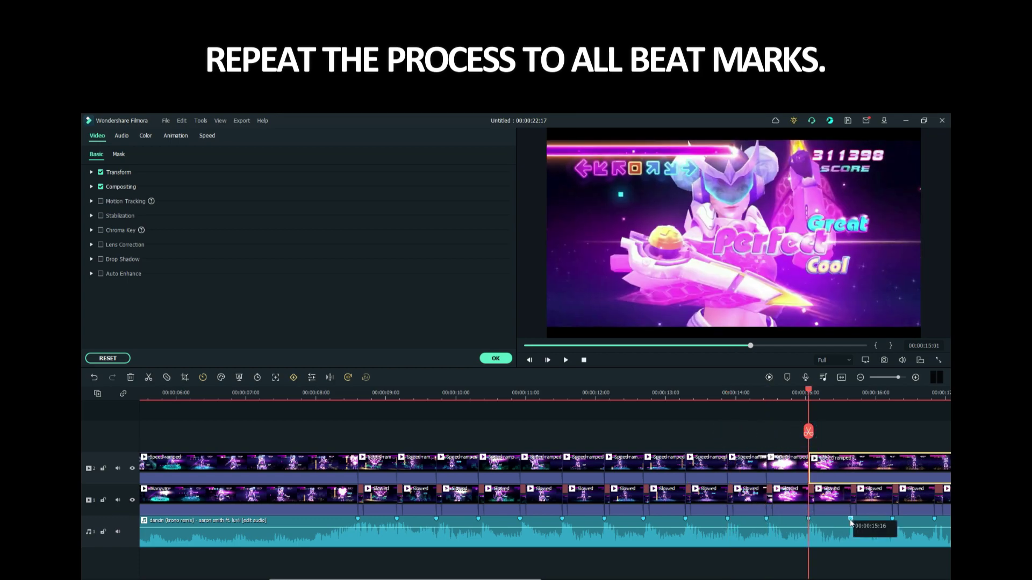
- Split the Speed ramped clip at the remaining beat marks from 00:00:15:16 to the last one at 00:00:17:18
{"action": "left_click", "coordinate": [850, 519]}
{"action": "left_click", "coordinate": [850, 431]}
{"action": "left_click", "coordinate": [892, 519]}
{"action": "left_click", "coordinate": [892, 432]}
{"action": "left_click_drag", "start_coordinate": [473, 579], "coordinate": [626, 579]}
{"action": "left_click", "coordinate": [478, 519]}
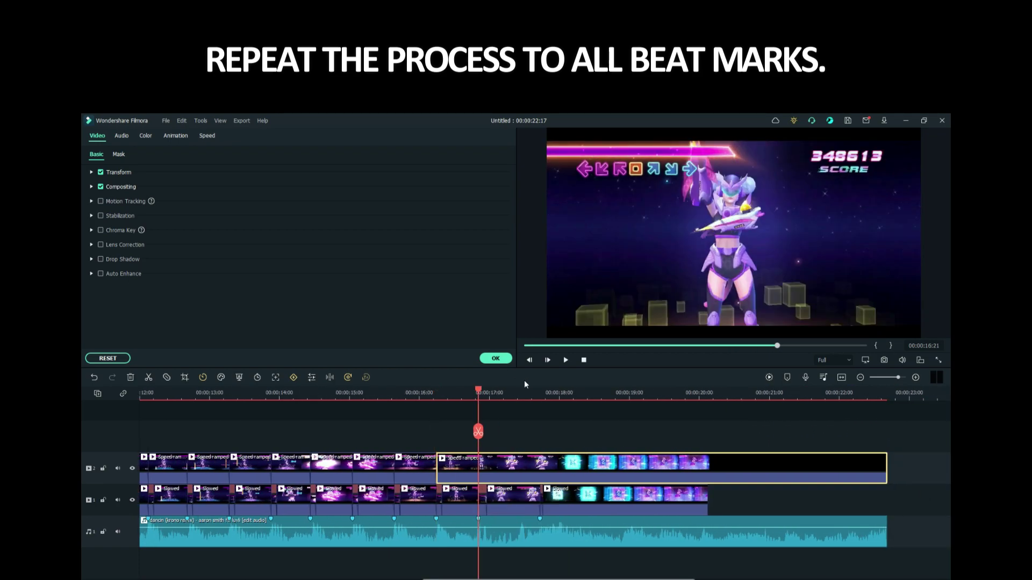
{"action": "left_click", "coordinate": [478, 431]}
{"action": "left_click", "coordinate": [540, 519]}
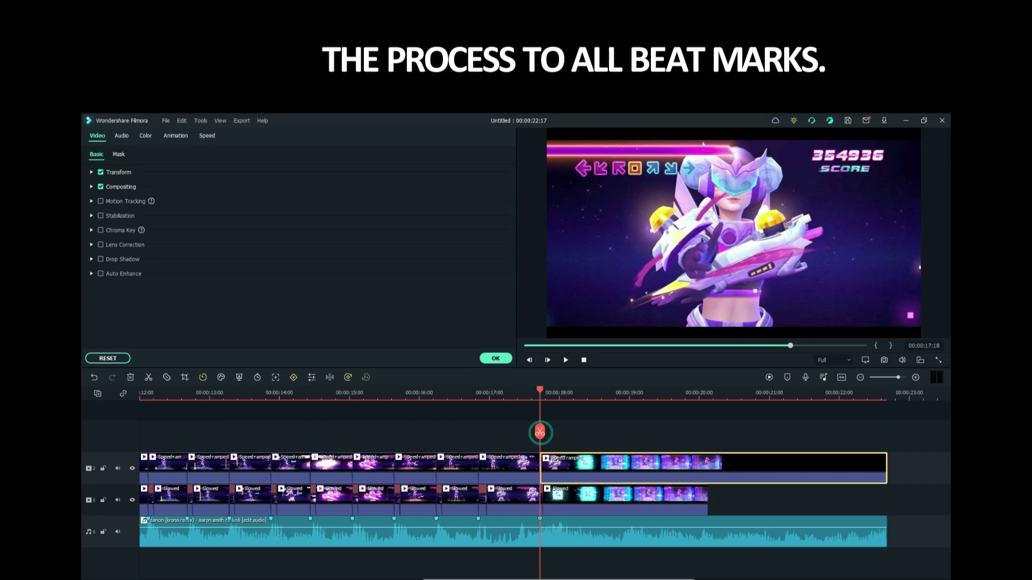
{"action": "left_click", "coordinate": [539, 431]}
- Add the Mild effect on a track above the video, spanning from the first beat mark at 00:00:08:15 to the project's end
{"action": "scroll", "coordinate": [808, 397], "scroll_direction": "left", "scroll_amount": 3}
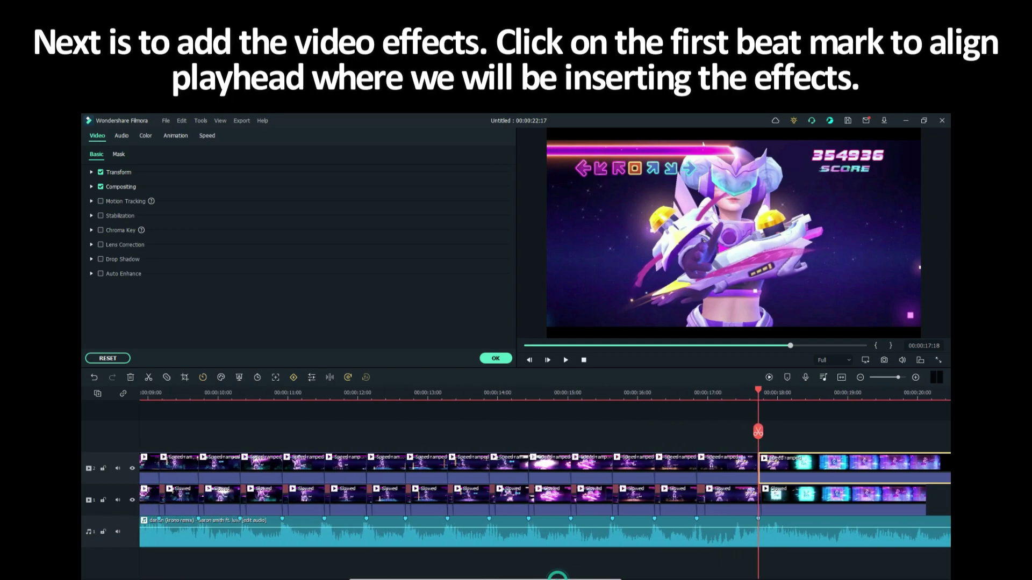
{"action": "left_click", "coordinate": [841, 378]}
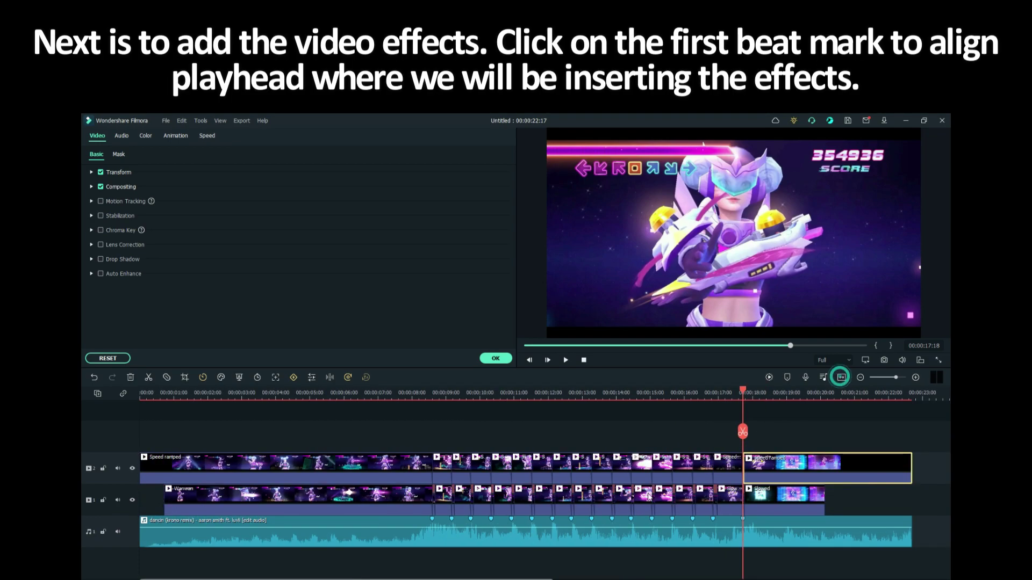
{"action": "left_click", "coordinate": [432, 519]}
{"action": "left_click", "coordinate": [450, 434]}
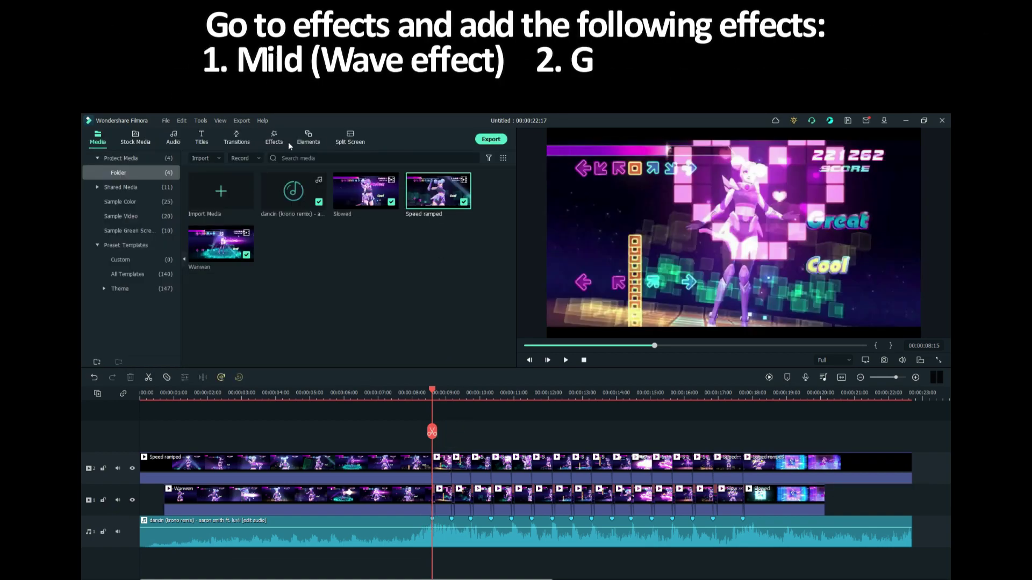
{"action": "left_click", "coordinate": [274, 138]}
{"action": "left_click", "coordinate": [275, 158]}
{"action": "type", "text": "mild"}
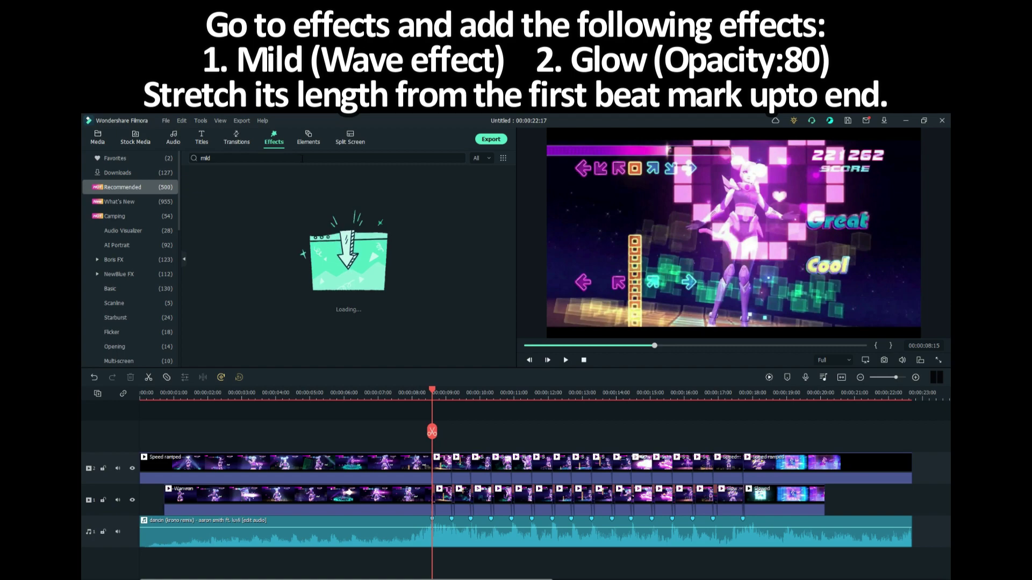
{"action": "left_click_drag", "start_coordinate": [364, 383], "coordinate": [911, 443]}
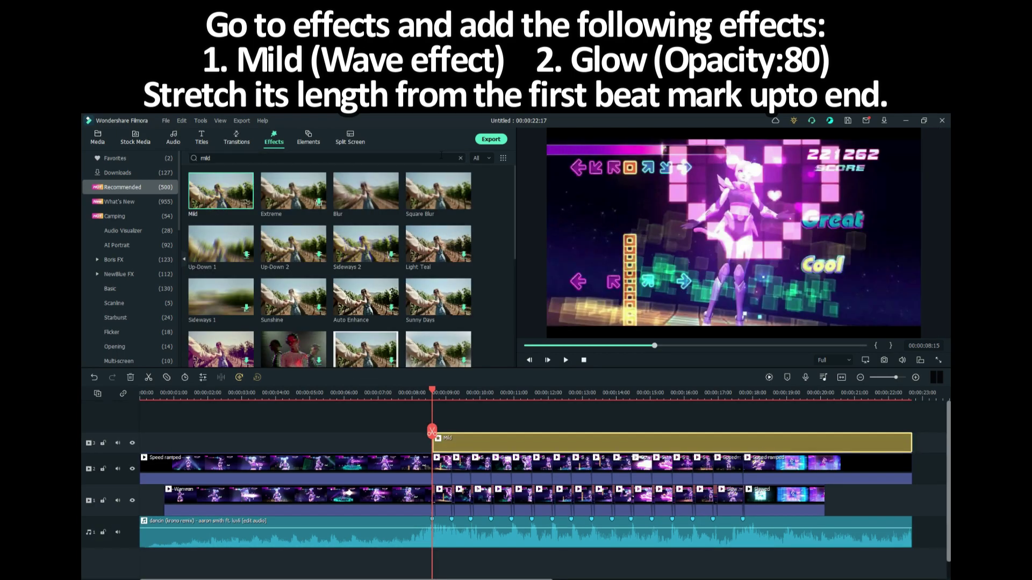
- Add the Glow effect on a track above Mild, stretched from the first beat mark to the project's end
{"action": "left_click", "coordinate": [460, 158]}
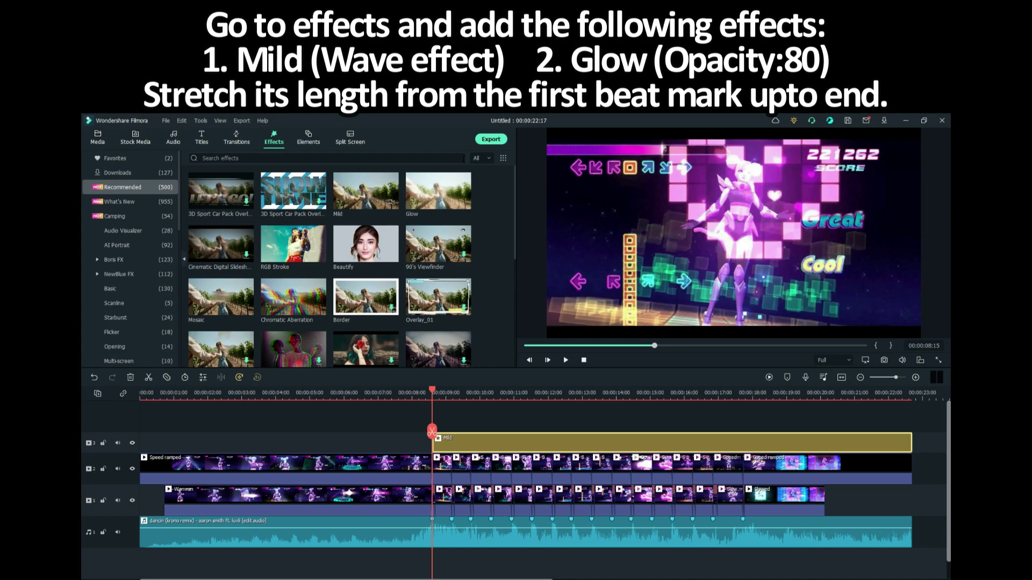
{"action": "type", "text": "glow"}
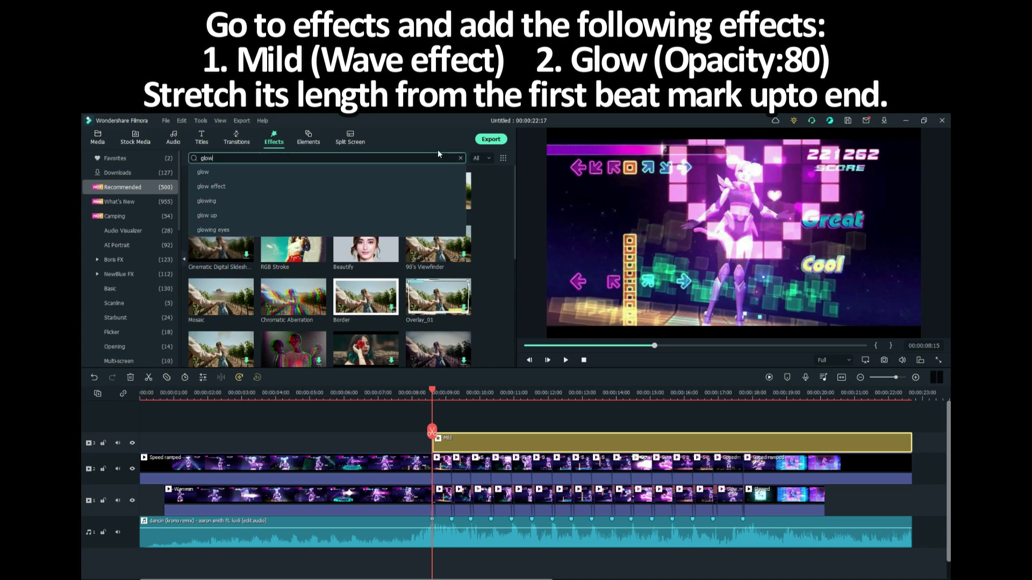
{"action": "left_click_drag", "start_coordinate": [220, 191], "coordinate": [454, 427]}
{"action": "left_click_drag", "start_coordinate": [602, 444], "coordinate": [912, 443]}
- Set the Glow effect's opacity to 80
{"action": "left_click", "coordinate": [464, 396]}
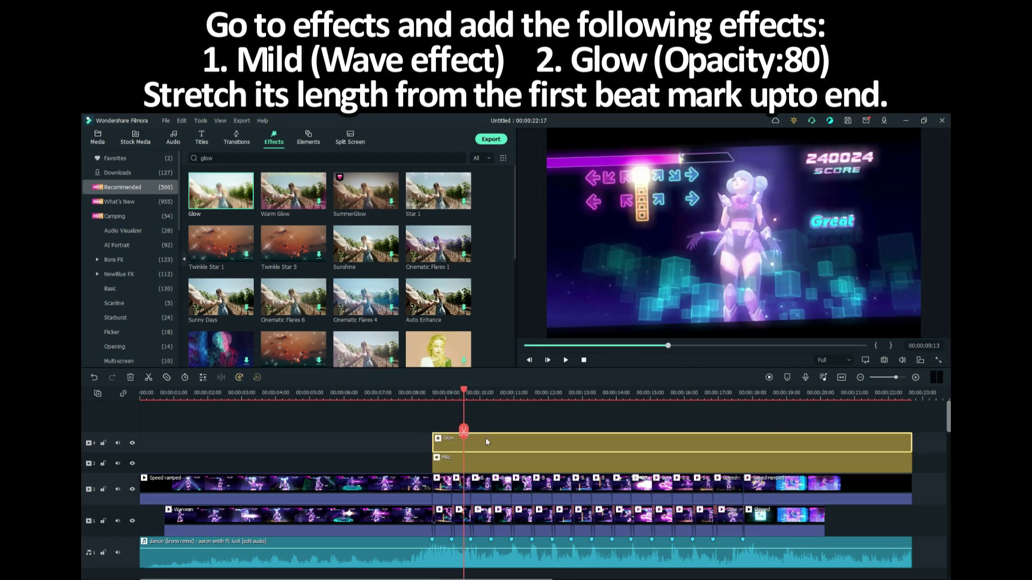
{"action": "double_click", "coordinate": [485, 447]}
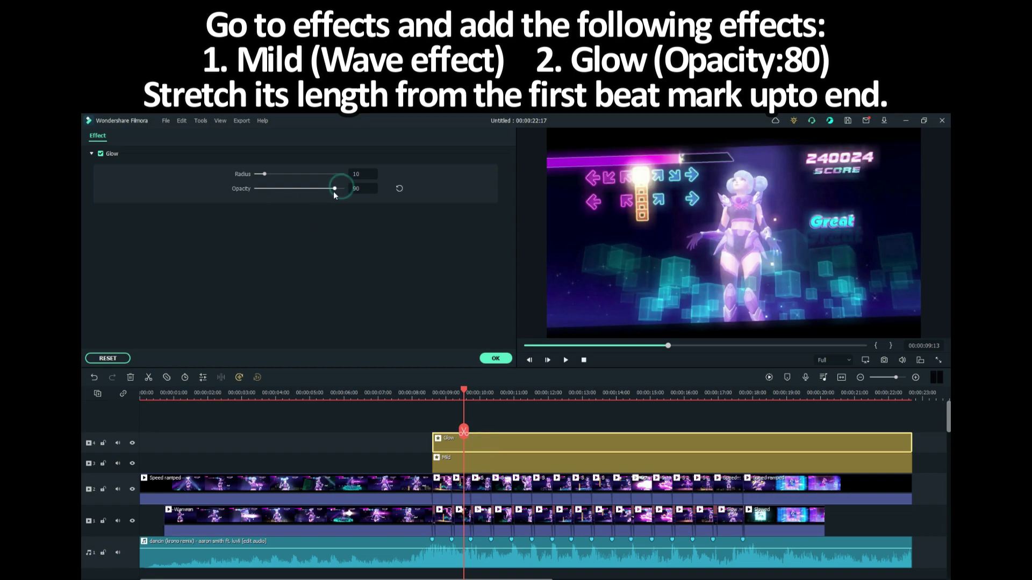
{"action": "left_click_drag", "start_coordinate": [330, 192], "coordinate": [325, 195]}
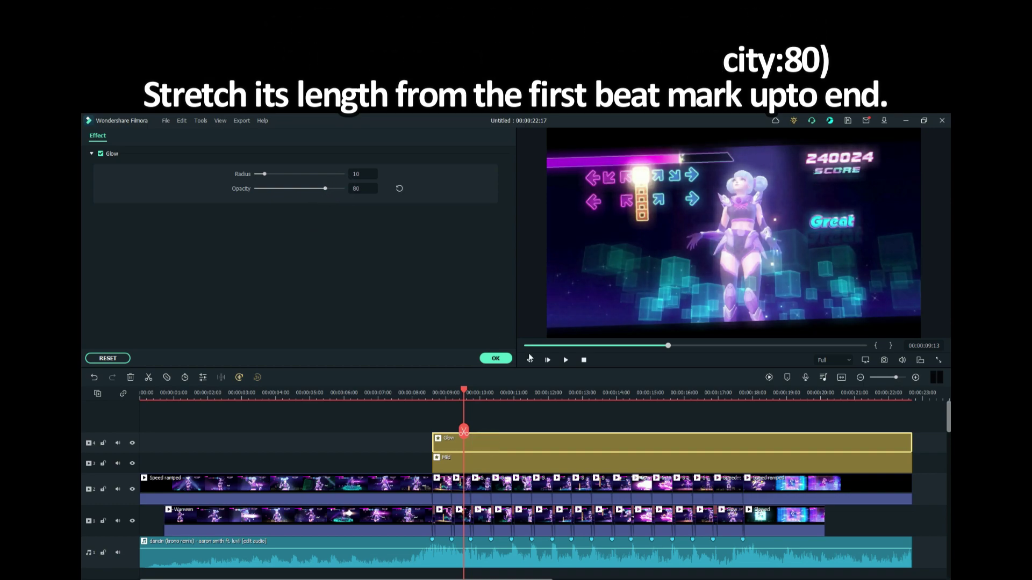
- Play the whole edit from 00:00:00:00 to review the zooms and effects
{"action": "left_click_drag", "start_coordinate": [478, 396], "coordinate": [309, 395]}
{"action": "left_click_drag", "start_coordinate": [534, 345], "coordinate": [494, 349]}
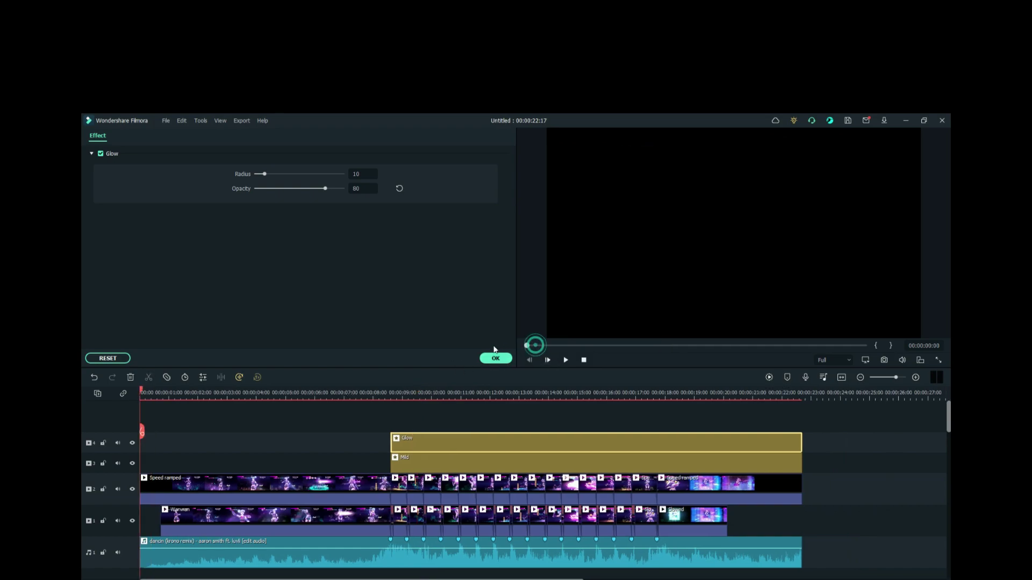
{"action": "key", "text": "space"}
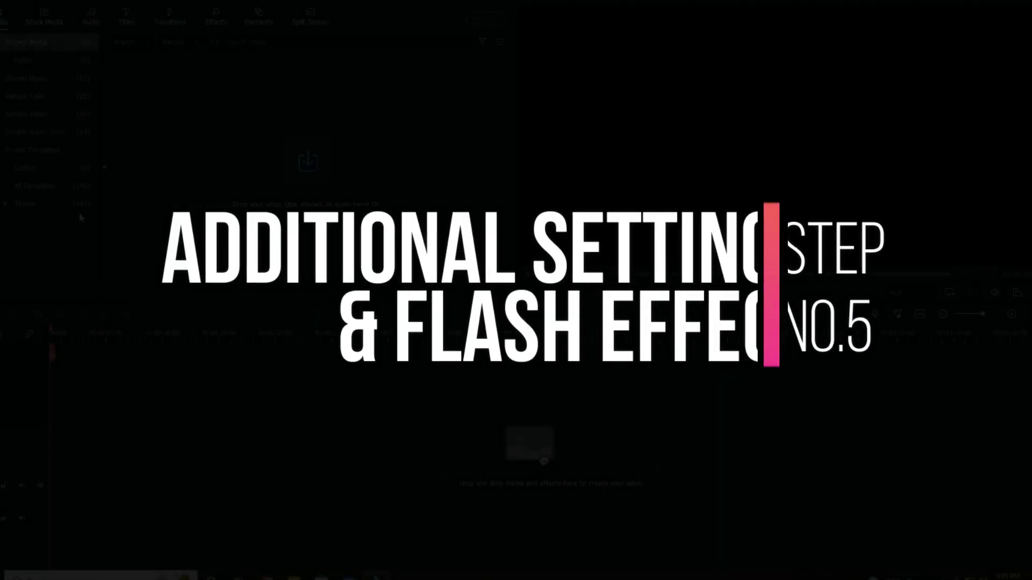
- Split the speed-ramped clip at 00:00:00:18 and add a Fade transition at the cut as the intro
{"action": "left_click", "coordinate": [303, 164]}
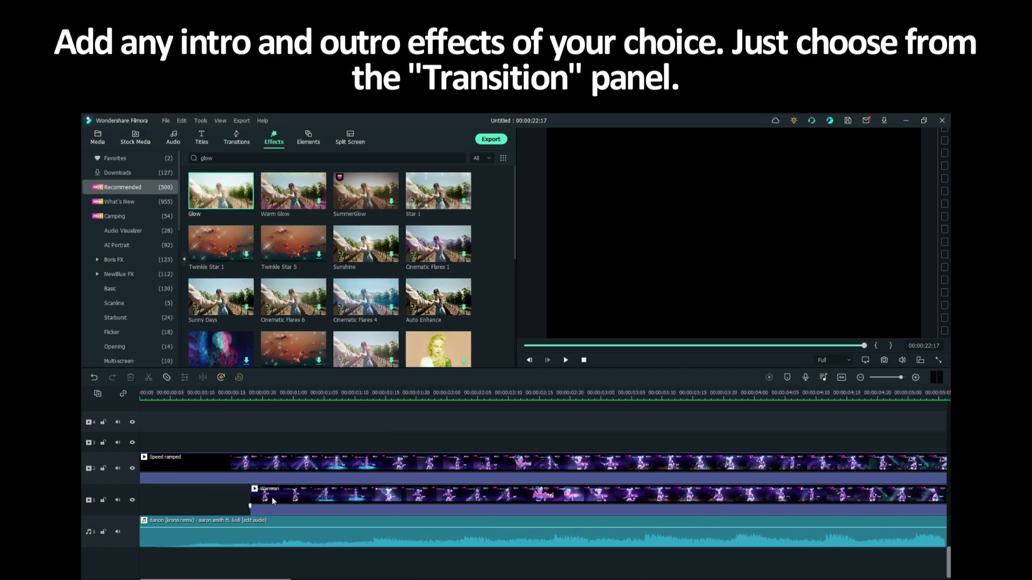
{"action": "double_click", "coordinate": [273, 500]}
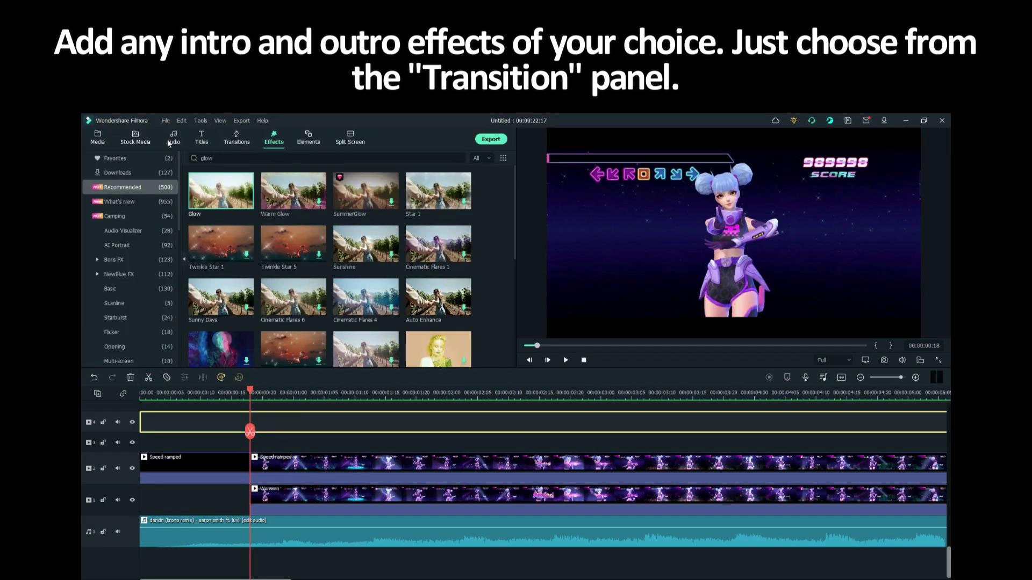
{"action": "left_click", "coordinate": [237, 138]}
{"action": "left_click_drag", "start_coordinate": [219, 202], "coordinate": [249, 468]}
- Split the speed-ramped clip at 00:00:20:03, where the slowed clip ends, and add a Fade transition at that cut as the outro
{"action": "left_click_drag", "start_coordinate": [474, 392], "coordinate": [394, 410]}
{"action": "left_click_drag", "start_coordinate": [421, 579], "coordinate": [676, 579]}
{"action": "left_click", "coordinate": [518, 510]}
{"action": "left_click", "coordinate": [532, 395]}
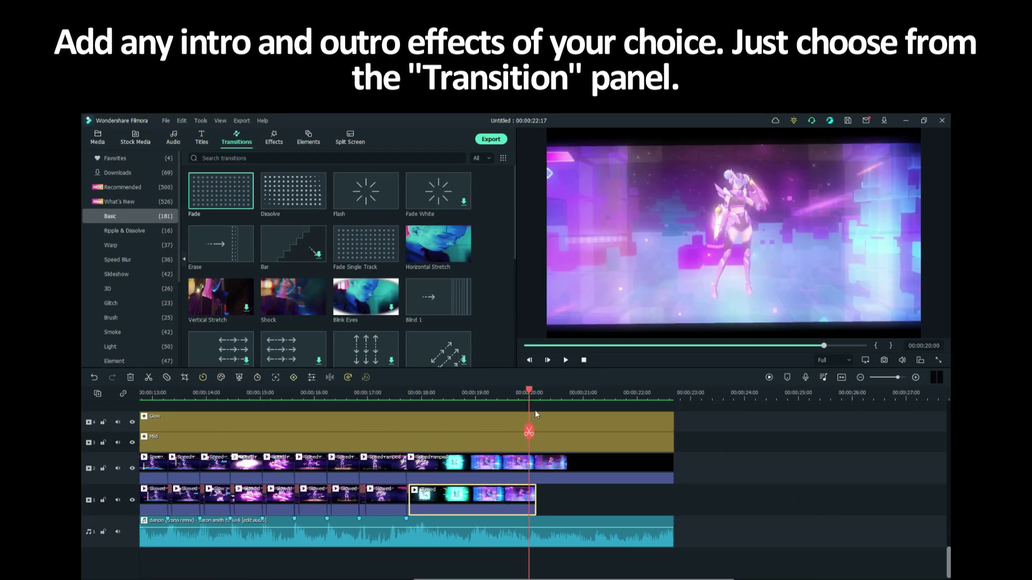
{"action": "scroll", "coordinate": [541, 398], "scroll_direction": "up", "scroll_amount": 3}
{"action": "left_click", "coordinate": [548, 464]}
{"action": "left_click", "coordinate": [148, 380]}
{"action": "left_click_drag", "start_coordinate": [218, 196], "coordinate": [493, 480]}
- Delete all clips on the first video track
{"action": "scroll", "coordinate": [481, 430], "scroll_direction": "down", "scroll_amount": 3}
{"action": "left_click_drag", "start_coordinate": [562, 515], "coordinate": [234, 516]}
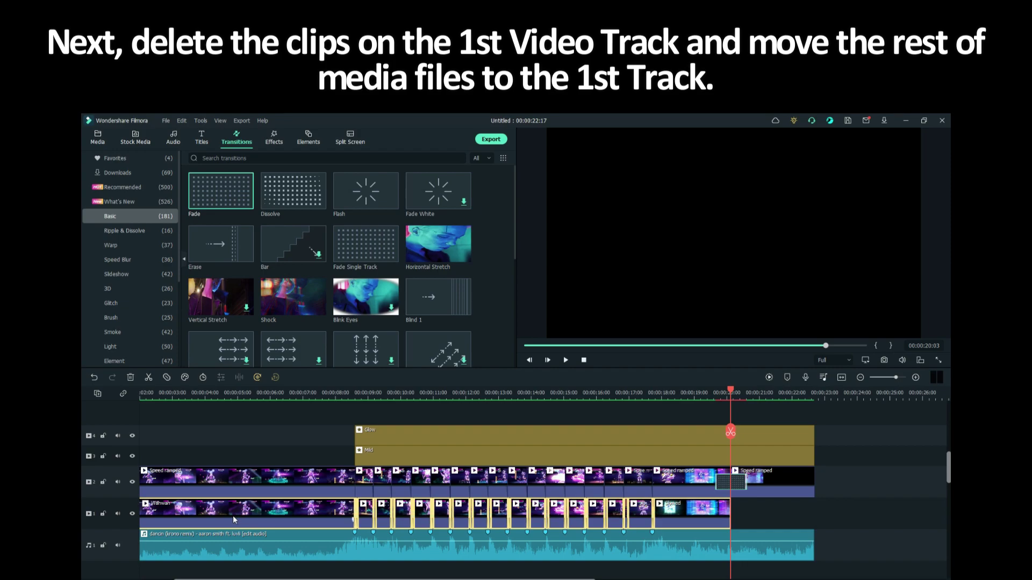
{"action": "key", "text": "Delete"}
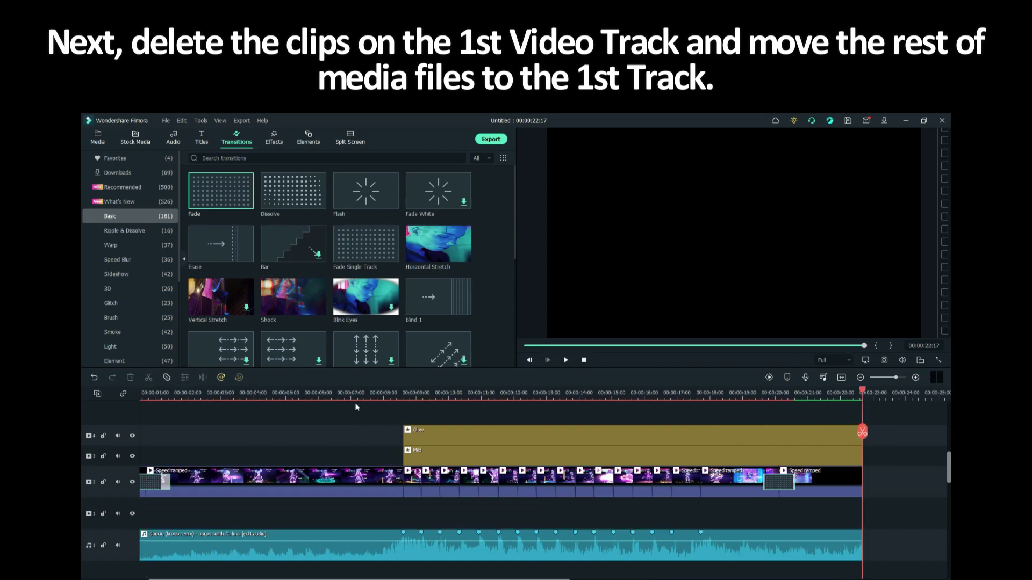
- Move the remaining speed-ramped clips and the Mild and Glow effects down one track, including the short intro piece at the start
{"action": "left_click_drag", "start_coordinate": [365, 403], "coordinate": [834, 523]}
{"action": "left_click", "coordinate": [901, 511]}
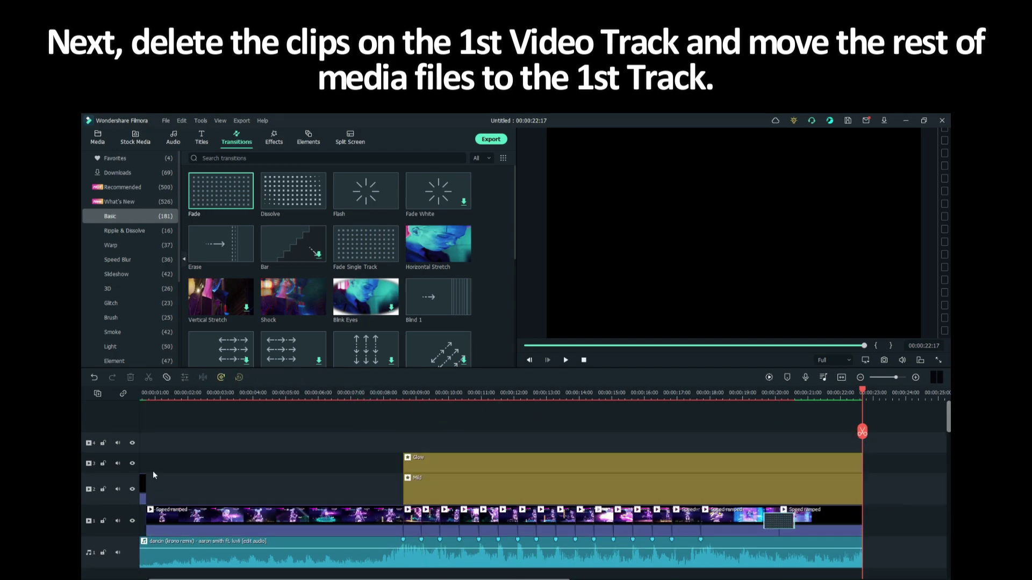
{"action": "left_click_drag", "start_coordinate": [141, 486], "coordinate": [136, 512]}
{"action": "left_click", "coordinate": [191, 477]}
{"action": "left_click", "coordinate": [382, 427]}
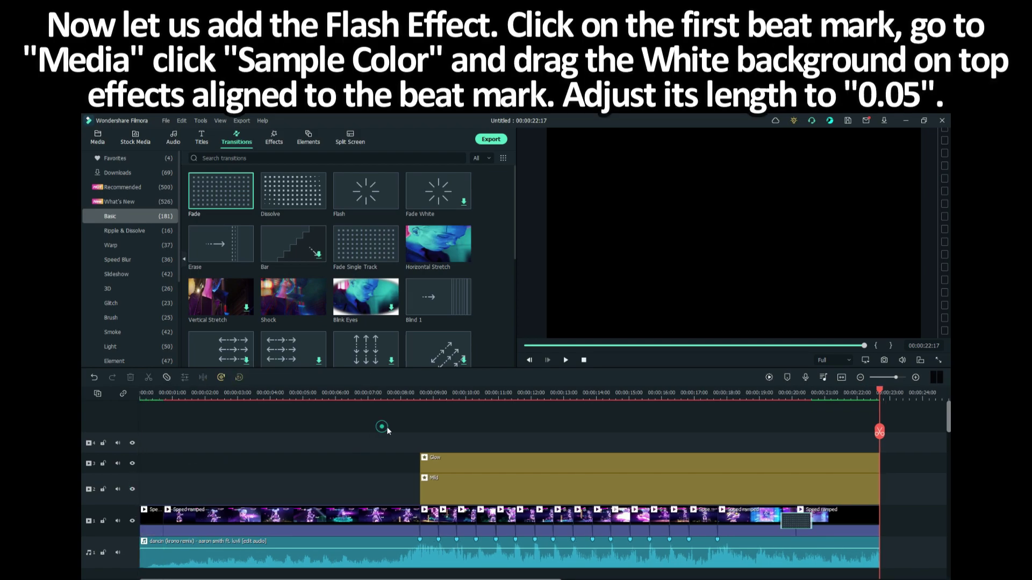
- Add the White sample color on the track above Glow, starting at the first beat mark at 00:00:08:15
{"action": "left_click", "coordinate": [420, 539]}
{"action": "left_click", "coordinate": [98, 138]}
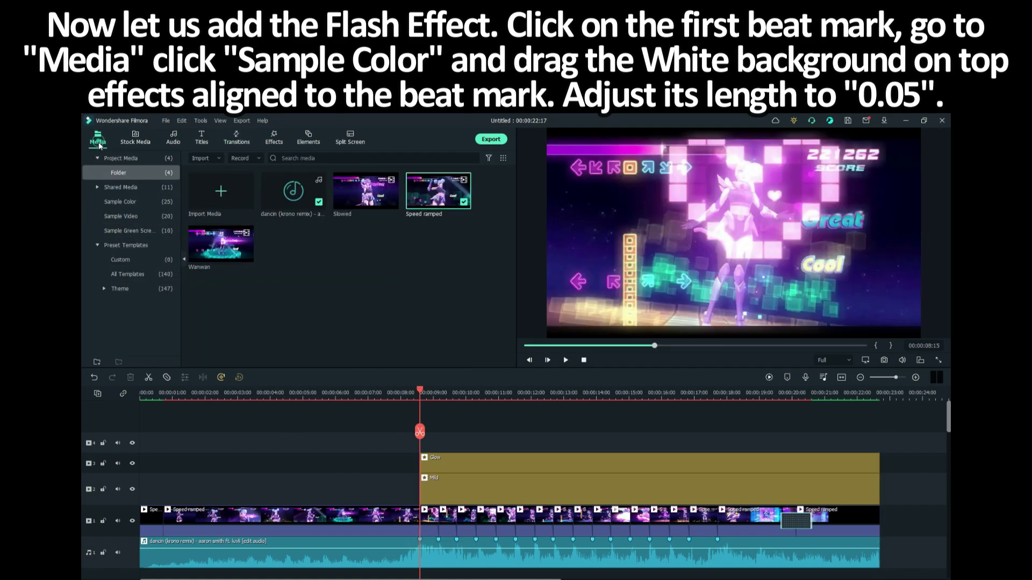
{"action": "left_click", "coordinate": [120, 202]}
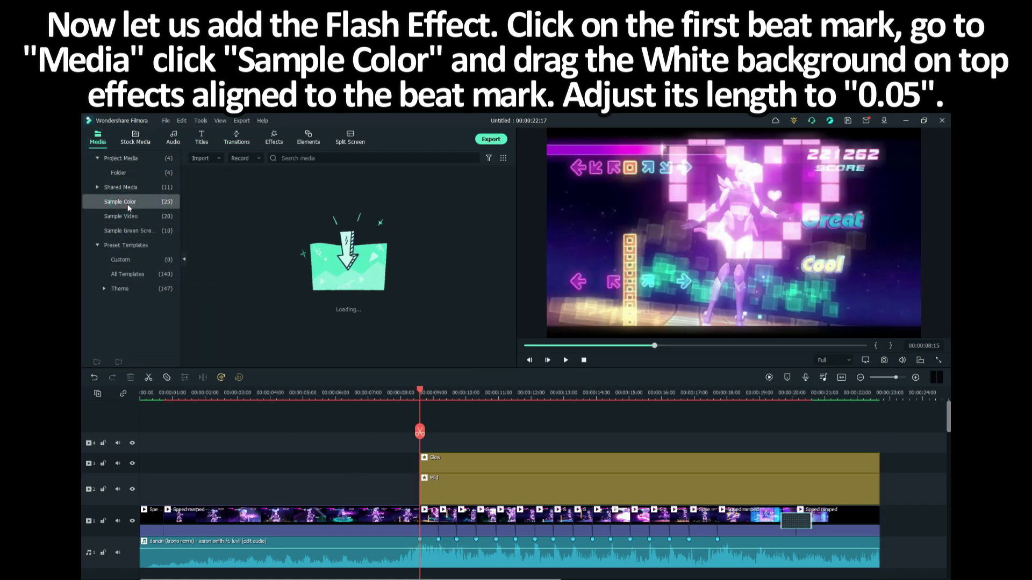
{"action": "left_click_drag", "start_coordinate": [290, 306], "coordinate": [423, 453]}
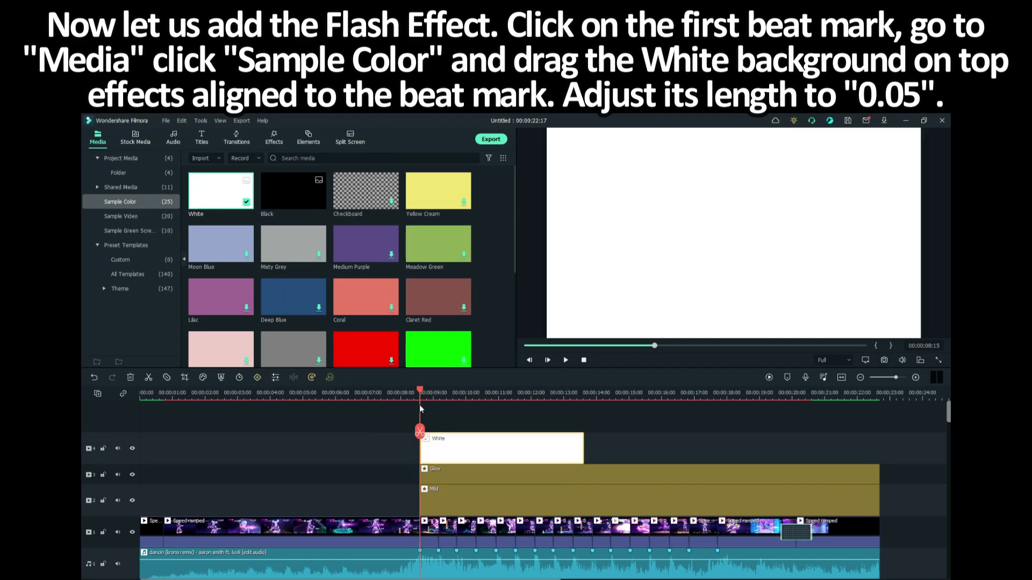
- Trim the White clip to a length of 5 frames, ending at 00:00:08:20
{"action": "left_click_drag", "start_coordinate": [434, 396], "coordinate": [488, 398]}
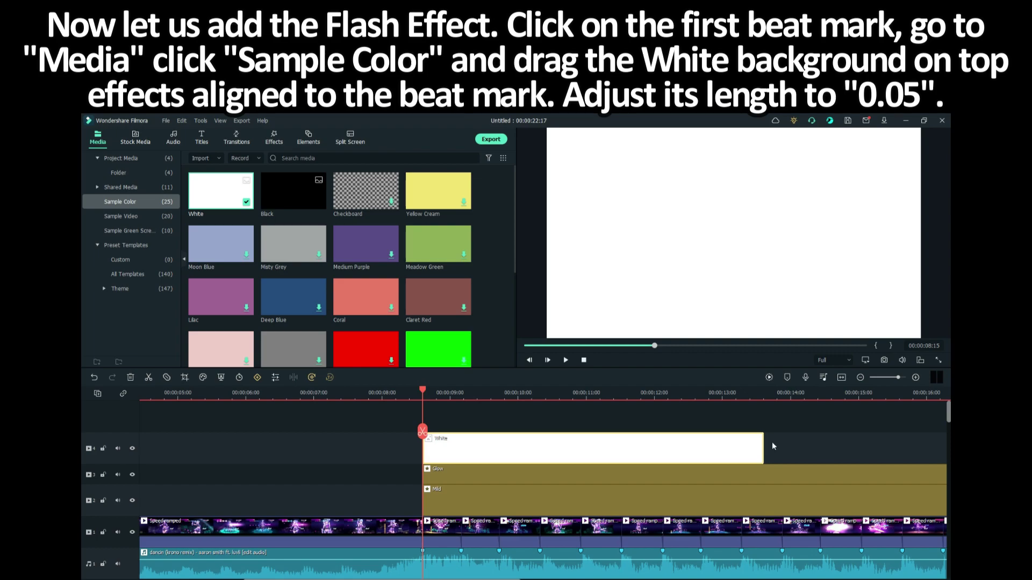
{"action": "left_click_drag", "start_coordinate": [762, 440], "coordinate": [436, 446]}
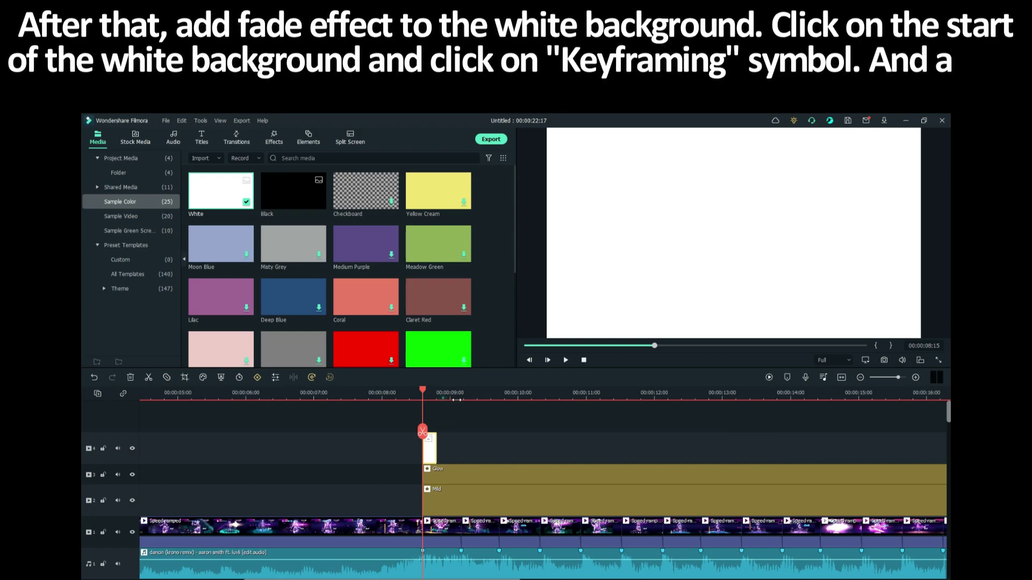
{"action": "scroll", "coordinate": [437, 398], "scroll_direction": "up", "scroll_amount": 2}
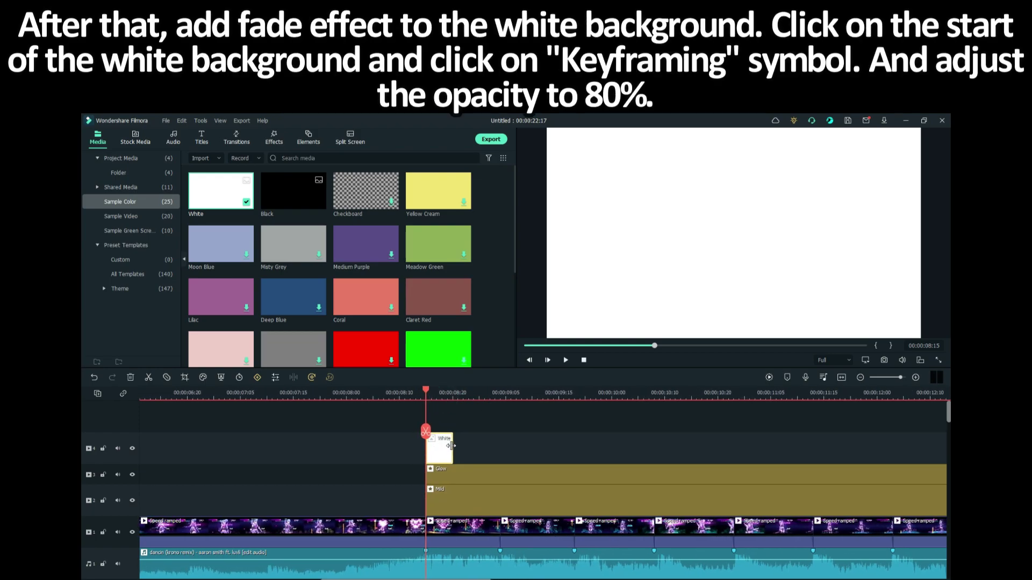
{"action": "left_click_drag", "start_coordinate": [451, 446], "coordinate": [453, 449]}
{"action": "scroll", "coordinate": [457, 398], "scroll_direction": "up", "scroll_amount": 2}
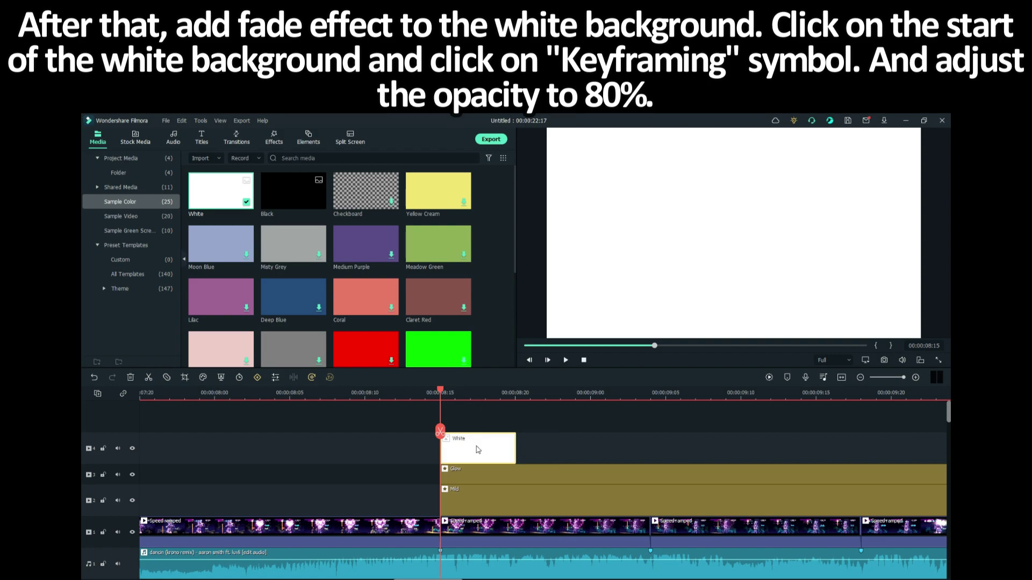
- Keyframe the White clip's opacity to fade from about 80% at its start to 0% at its end
{"action": "left_click", "coordinate": [257, 378]}
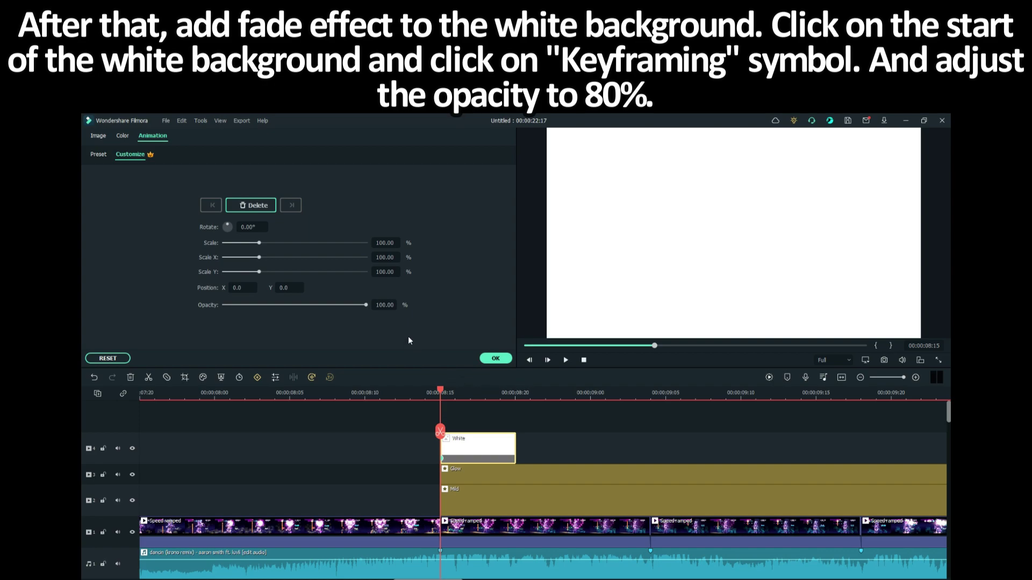
{"action": "left_click_drag", "start_coordinate": [364, 304], "coordinate": [338, 307]}
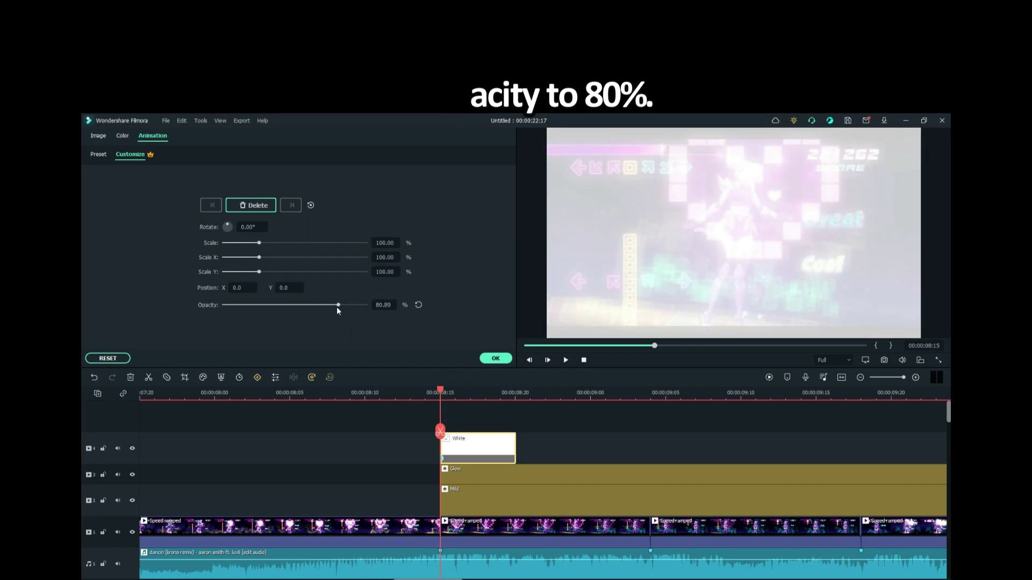
{"action": "left_click", "coordinate": [515, 394]}
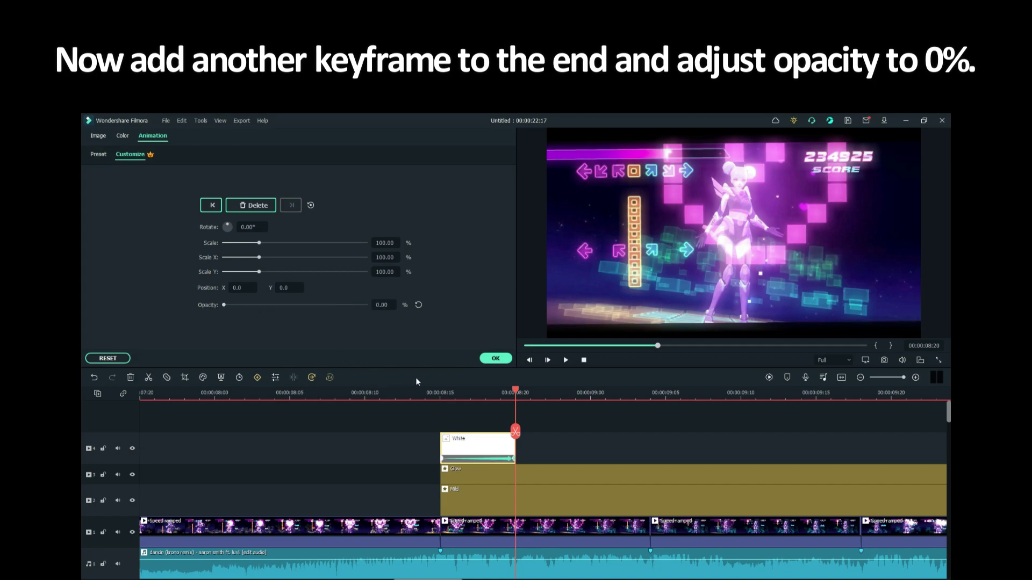
{"action": "left_click", "coordinate": [440, 398]}
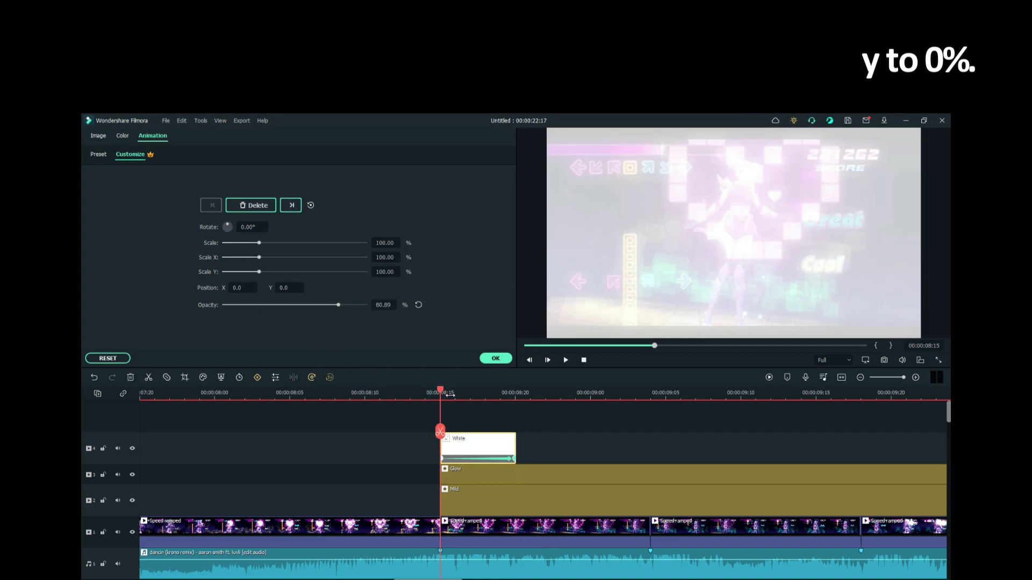
{"action": "key", "text": "Right"}
{"action": "left_click_drag", "start_coordinate": [455, 394], "coordinate": [517, 401]}
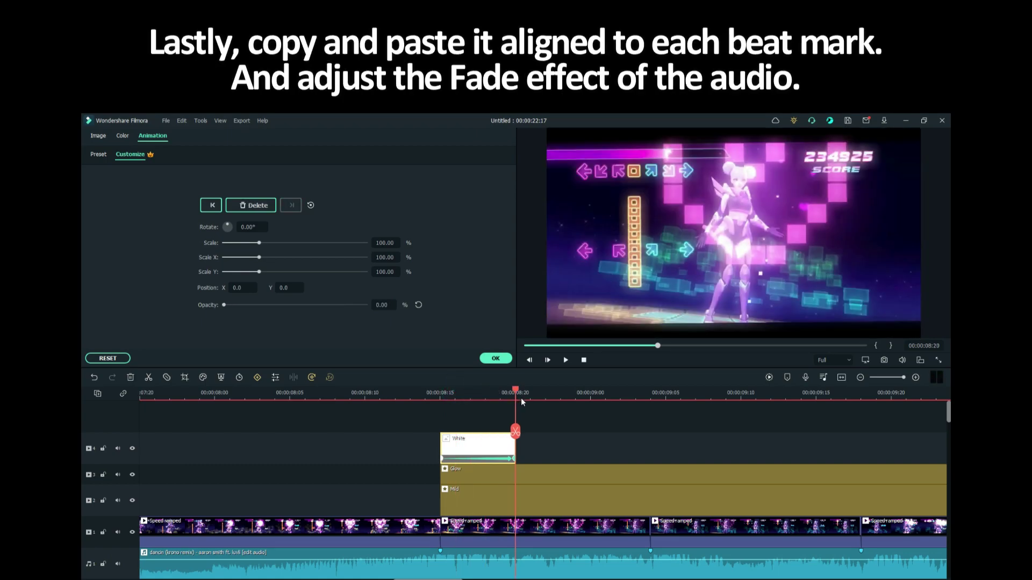
- Copy the keyframed White clip and paste it at the second and third beat marks
{"action": "right_click", "coordinate": [489, 446]}
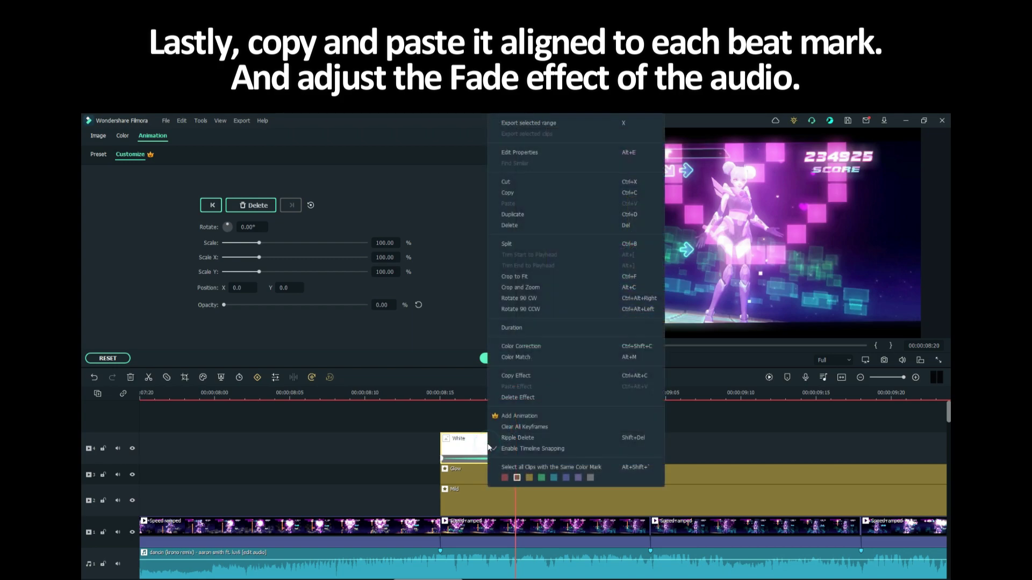
{"action": "left_click", "coordinate": [523, 193]}
{"action": "left_click", "coordinate": [651, 556]}
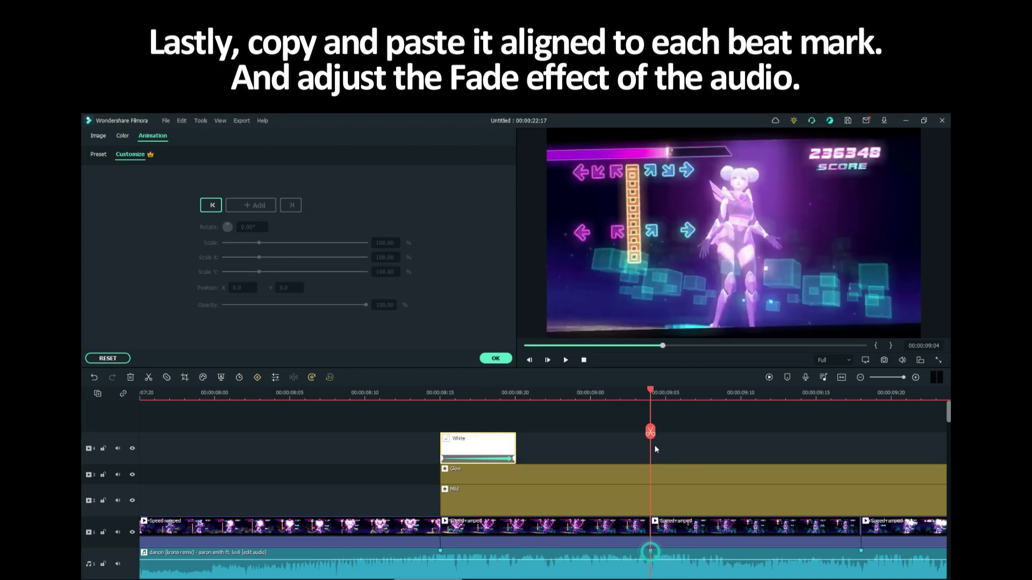
{"action": "right_click", "coordinate": [656, 442]}
{"action": "left_click", "coordinate": [676, 204]}
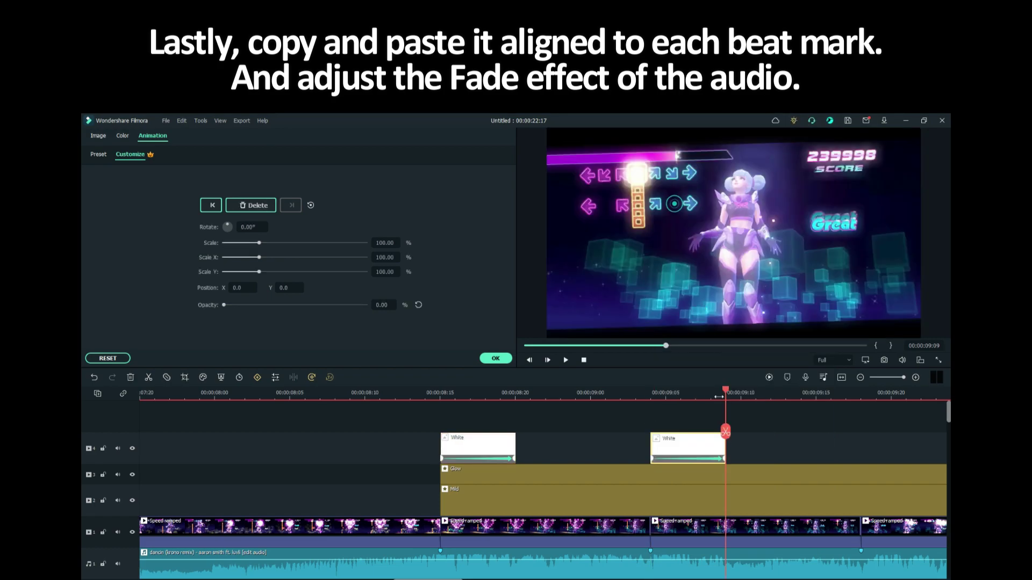
{"action": "left_click", "coordinate": [861, 554]}
{"action": "right_click", "coordinate": [866, 454]}
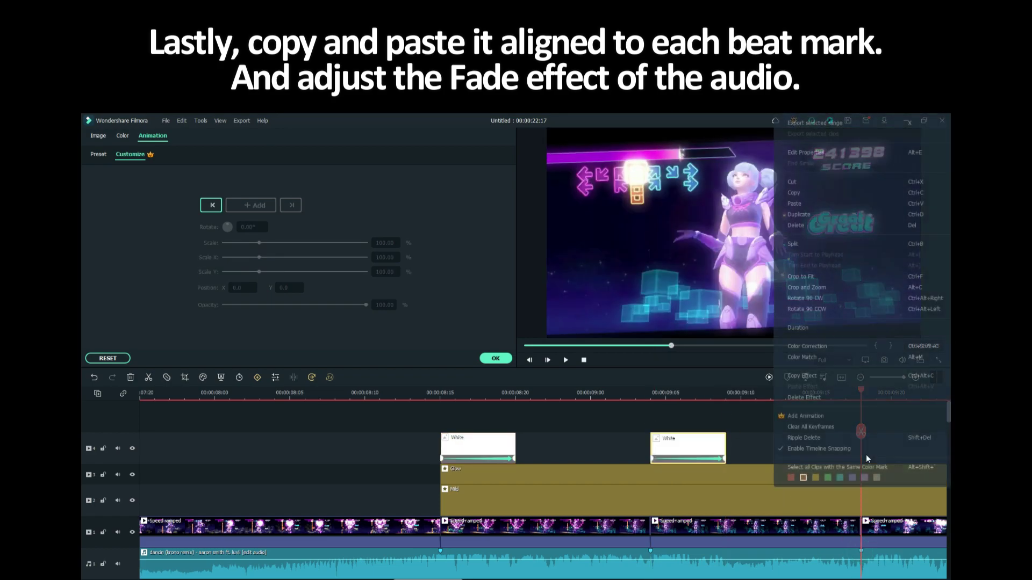
{"action": "left_click", "coordinate": [791, 203]}
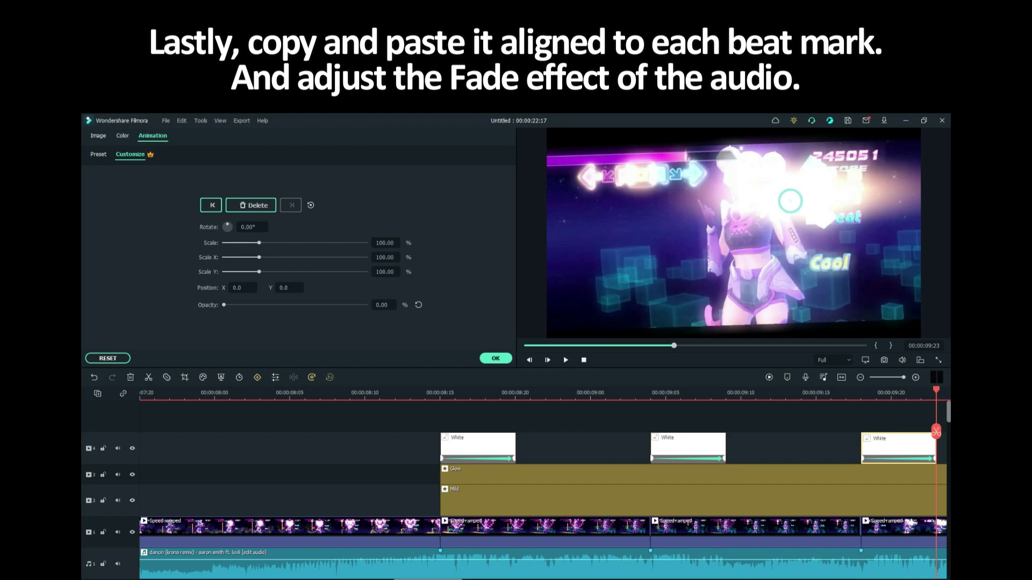
- Paste the White flash clip at each beat mark from the fourth to the ninth
{"action": "left_click", "coordinate": [839, 379]}
{"action": "left_click", "coordinate": [491, 552]}
{"action": "right_click", "coordinate": [506, 447]}
{"action": "left_click", "coordinate": [530, 205]}
{"action": "left_click", "coordinate": [512, 551]}
{"action": "key", "text": "ctrl+v"}
{"action": "left_click", "coordinate": [532, 552]}
{"action": "key", "text": "ctrl+v"}
{"action": "left_click", "coordinate": [552, 551]}
{"action": "key", "text": "ctrl+v"}
{"action": "left_click", "coordinate": [571, 551]}
{"action": "key", "text": "ctrl+v"}
{"action": "left_click", "coordinate": [591, 551]}
{"action": "key", "text": "ctrl+v"}
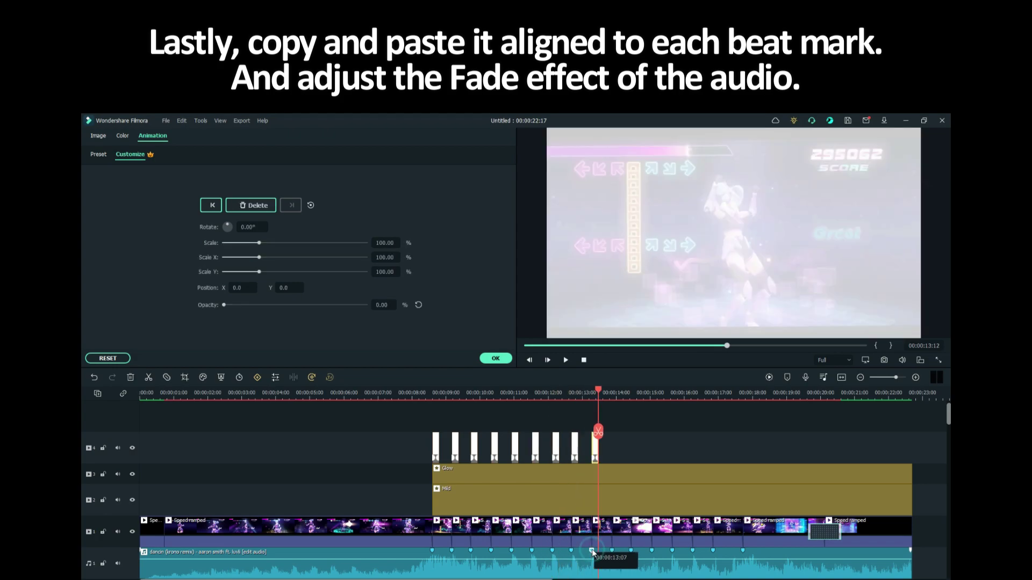
- Paste the White flash clip at each remaining beat mark, from the tenth to the last
{"action": "left_click", "coordinate": [611, 551]}
{"action": "key", "text": "ctrl+v"}
{"action": "left_click", "coordinate": [631, 551]}
{"action": "key", "text": "ctrl+v"}
{"action": "left_click", "coordinate": [652, 551]}
{"action": "key", "text": "ctrl+v"}
{"action": "left_click", "coordinate": [672, 550]}
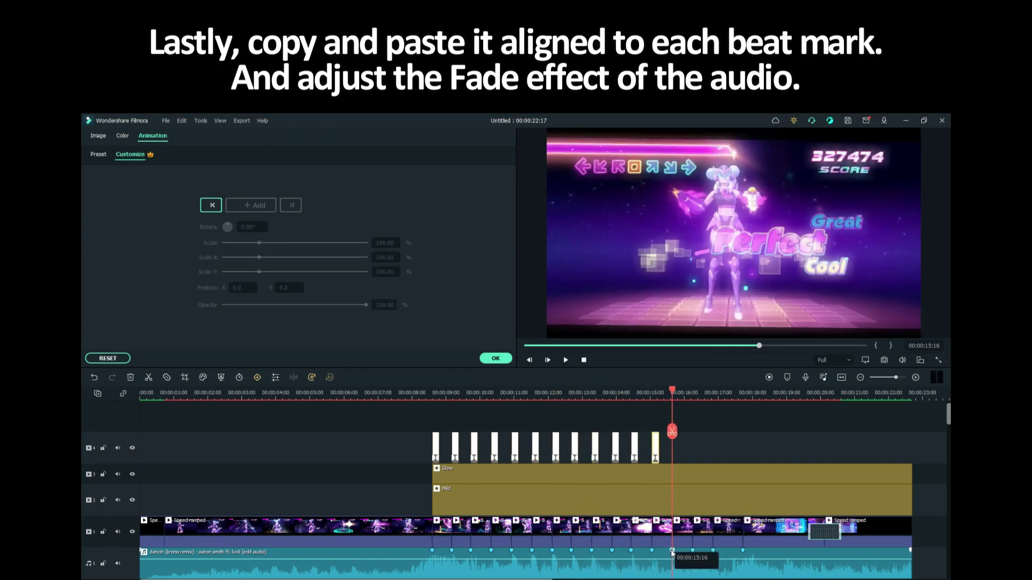
{"action": "key", "text": "ctrl+v"}
{"action": "left_click", "coordinate": [693, 551]}
{"action": "key", "text": "ctrl+v"}
{"action": "left_click", "coordinate": [713, 551]}
{"action": "left_click", "coordinate": [743, 550]}
{"action": "key", "text": "ctrl+v"}
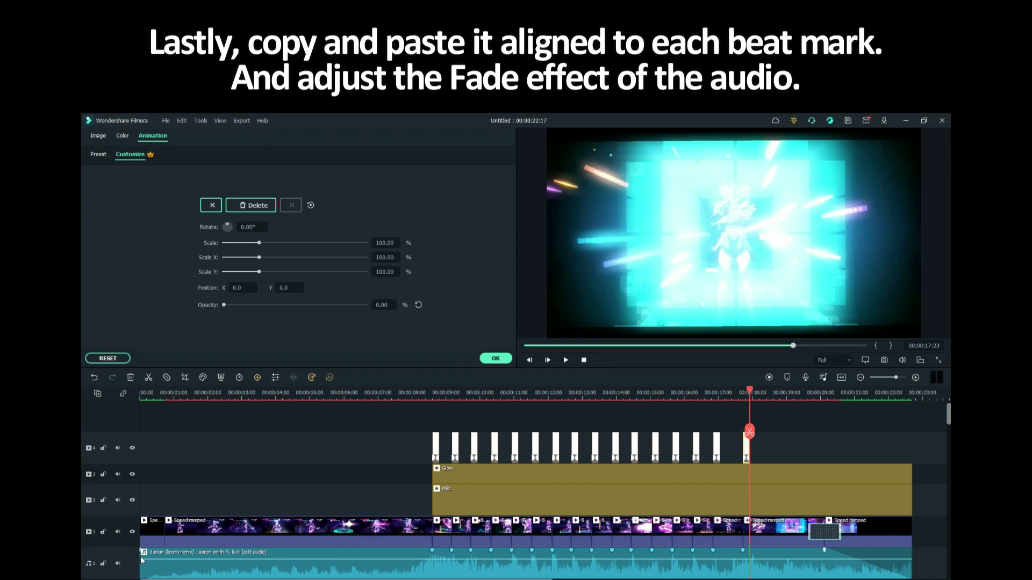
- Add a short fade-in at the start of the audio track and a fade-out from about 00:00:20:00 to its end
{"action": "left_click_drag", "start_coordinate": [141, 550], "coordinate": [164, 554]}
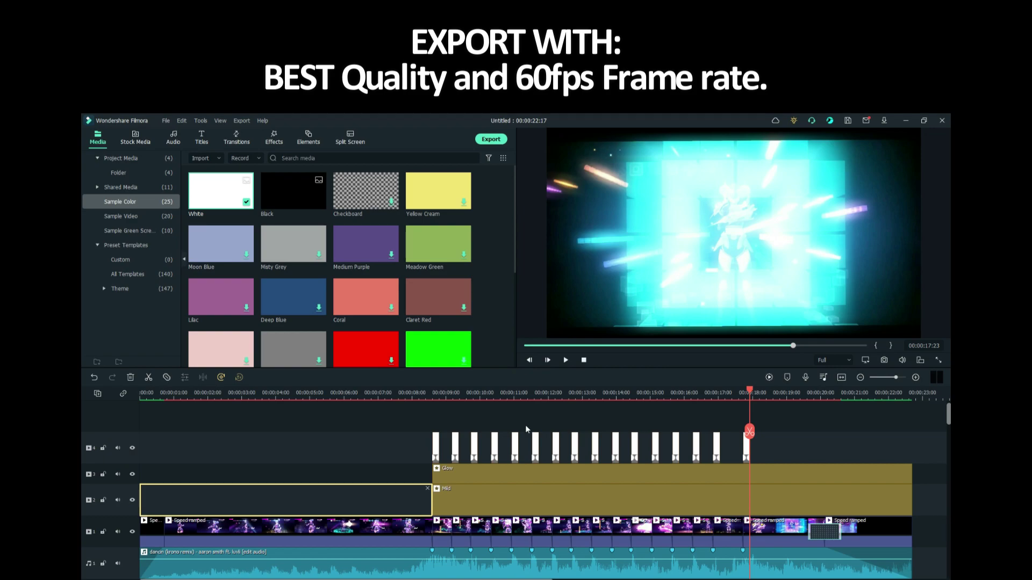
- Export the project as an MP4 named "Dancin Velocity Wanwan" with Best quality, 1920x1080 resolution and 60 fps
{"action": "left_click", "coordinate": [489, 140]}
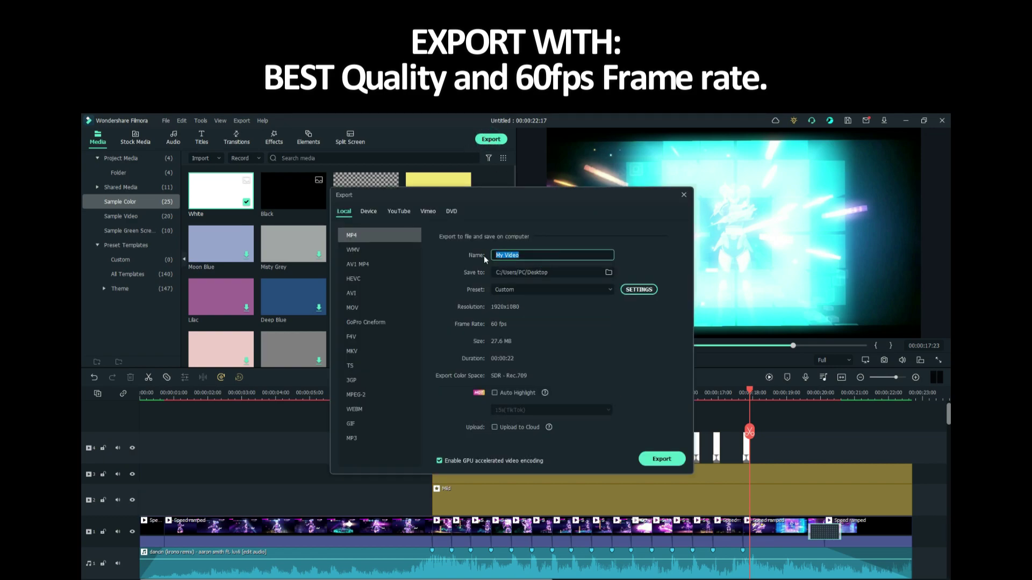
{"action": "type", "text": "Dancin Velocity Wanwan"}
{"action": "left_click", "coordinate": [639, 290]}
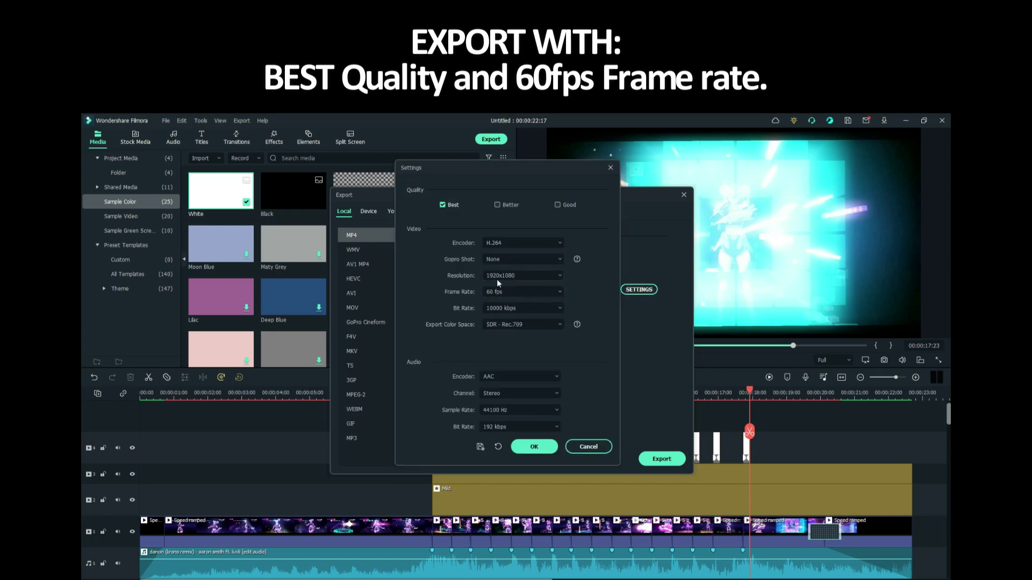
{"action": "left_click", "coordinate": [534, 446]}
{"action": "left_click", "coordinate": [661, 459]}
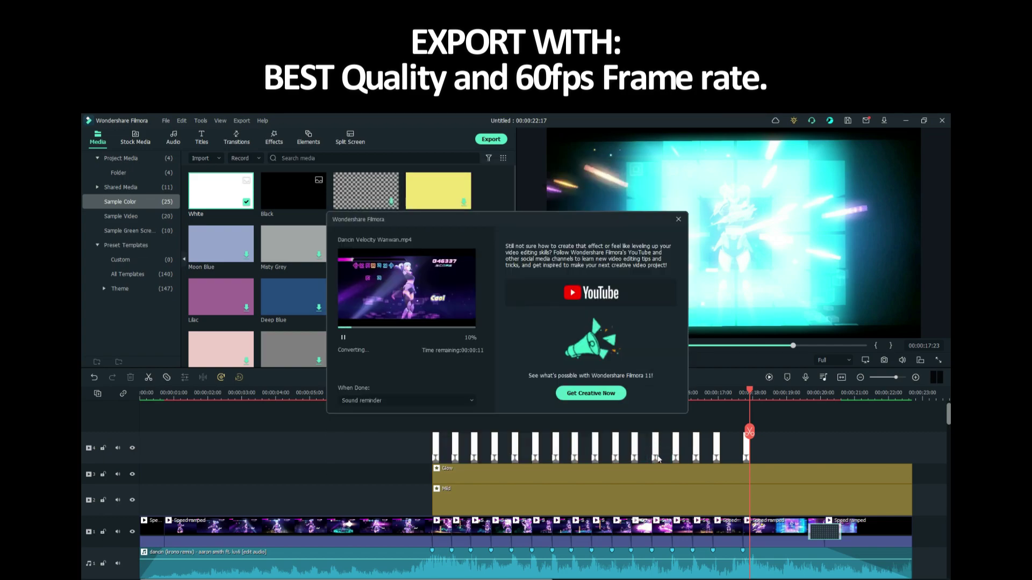